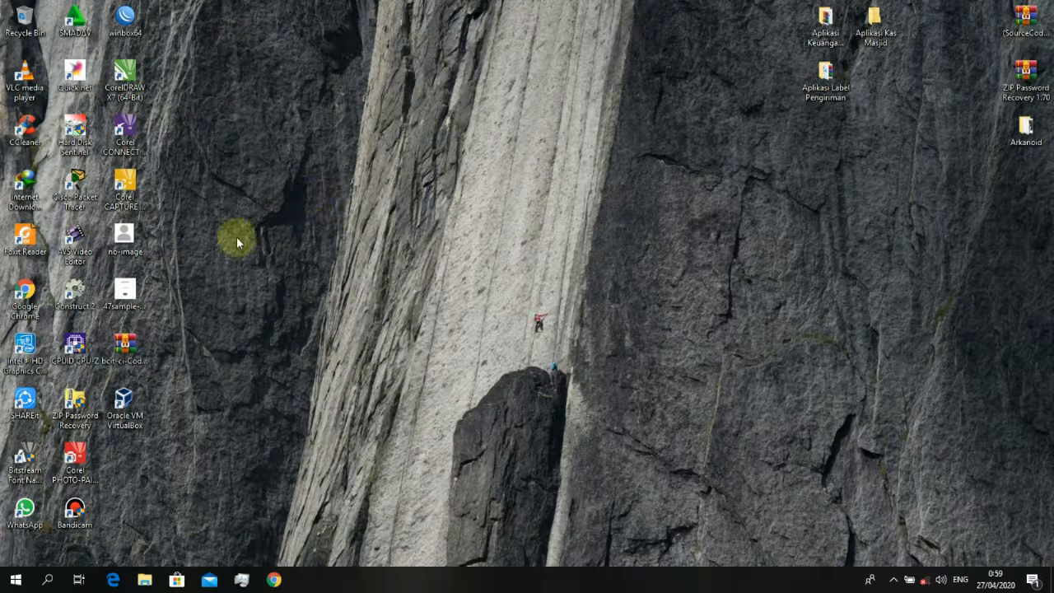
- Launch Cisco Packet Tracer from the desktop and maximize its window
left_click(84, 206)
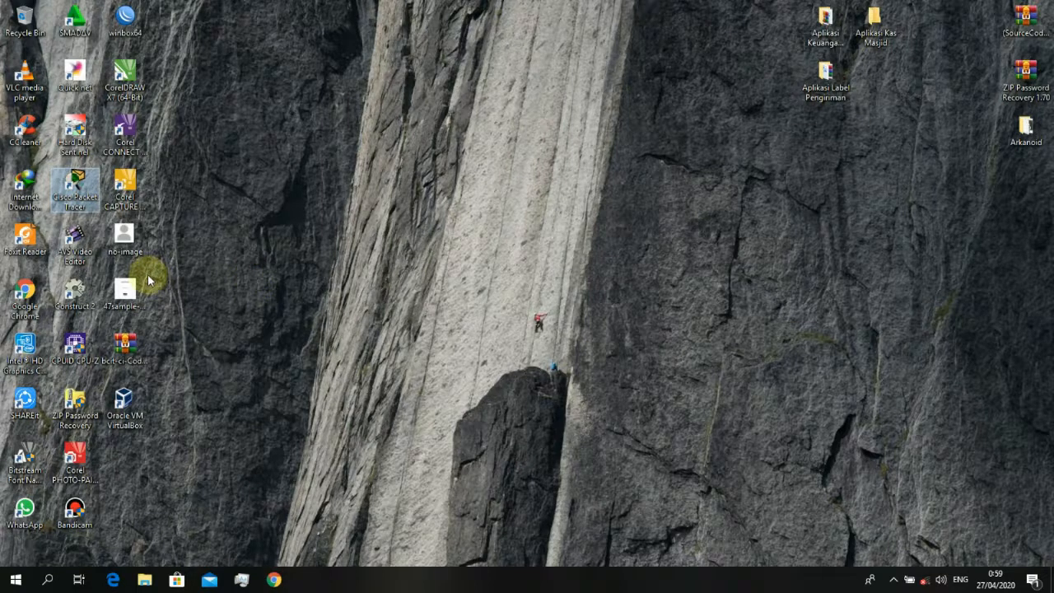
double_click(73, 195)
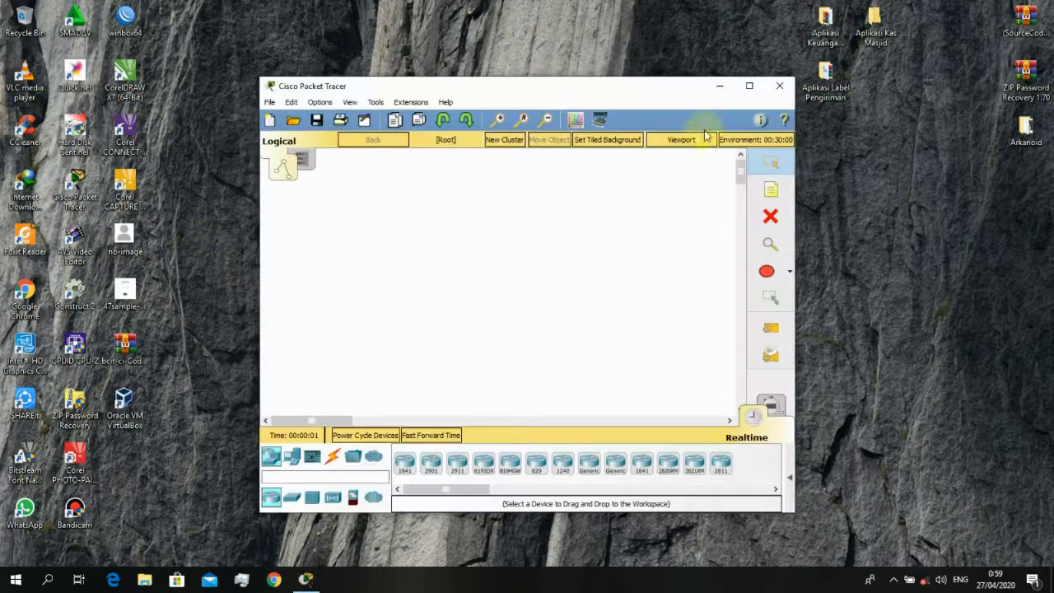
left_click(749, 86)
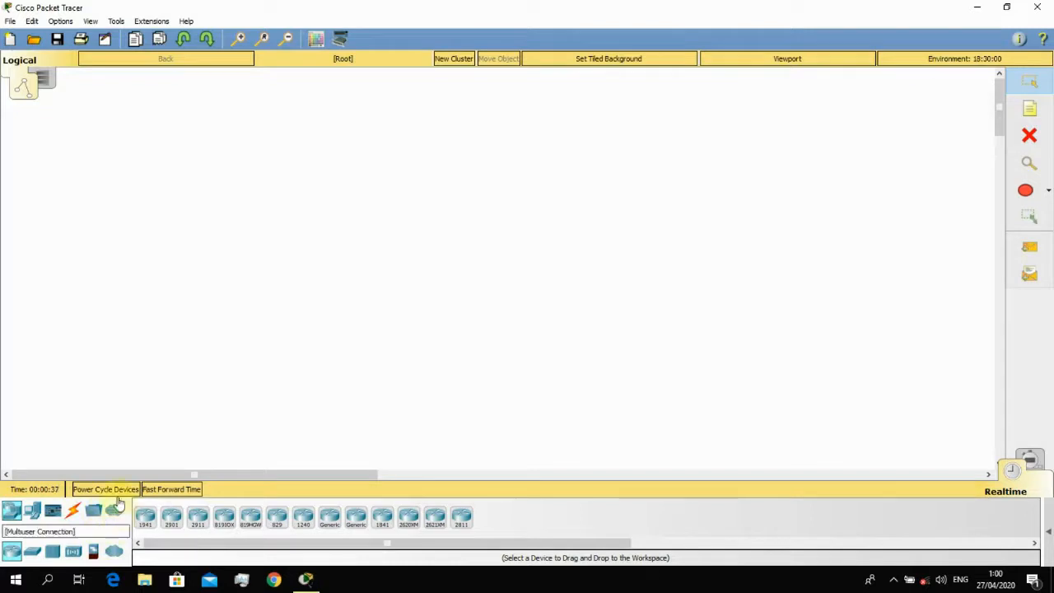
- Place a generic Router-PT near the centre of the logical workspace and return to the Select tool
left_click(443, 520)
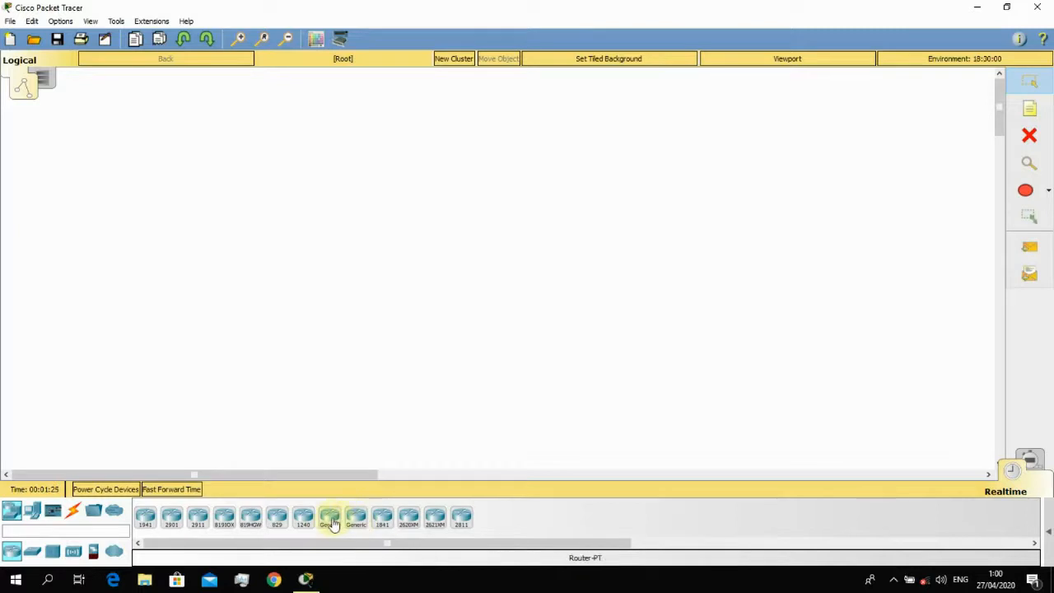
left_click_drag(333, 524, 473, 247)
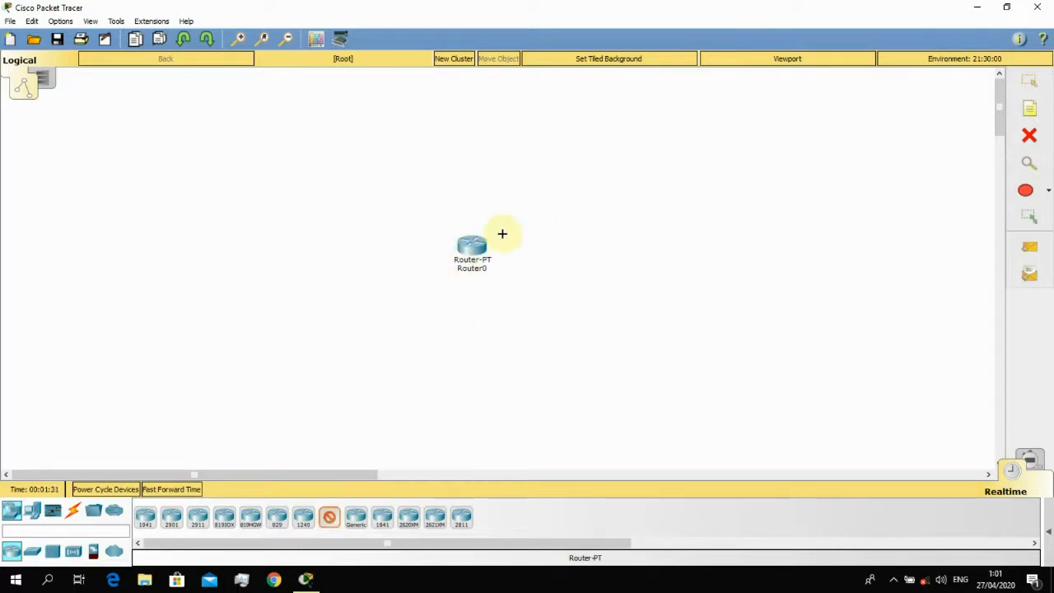
left_click(1029, 81)
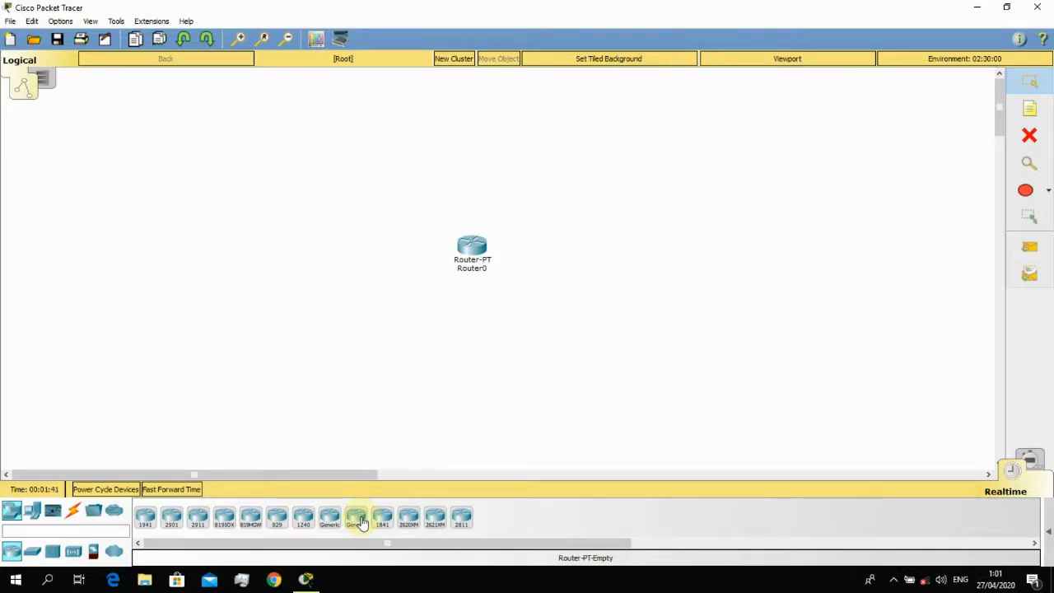
- Shift Router0 to the left and place an empty generic router, Router-PT-Empty, beside it
left_click(471, 247)
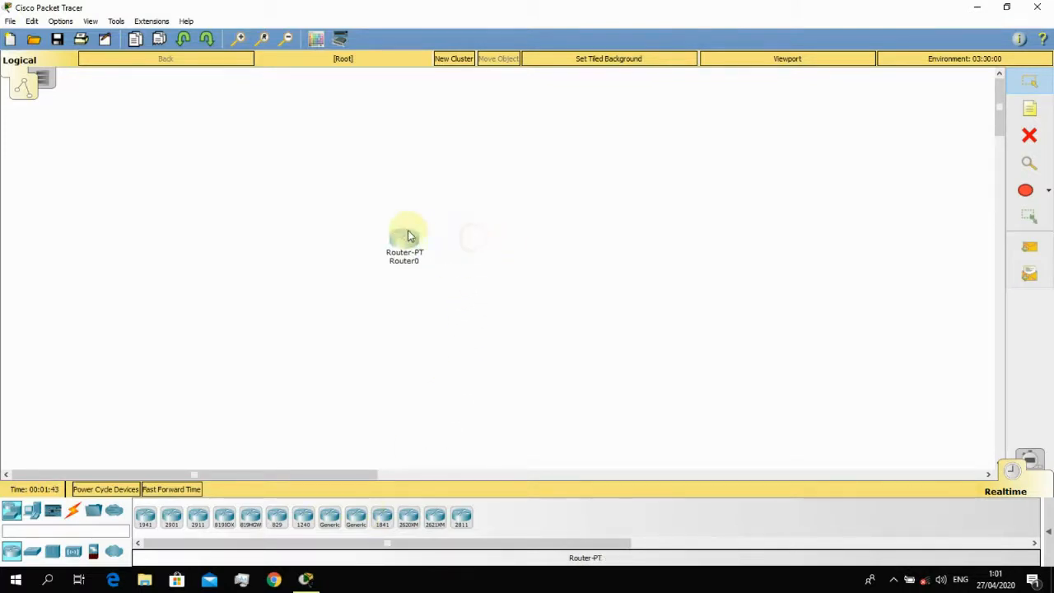
left_click(653, 237)
left_click(696, 196)
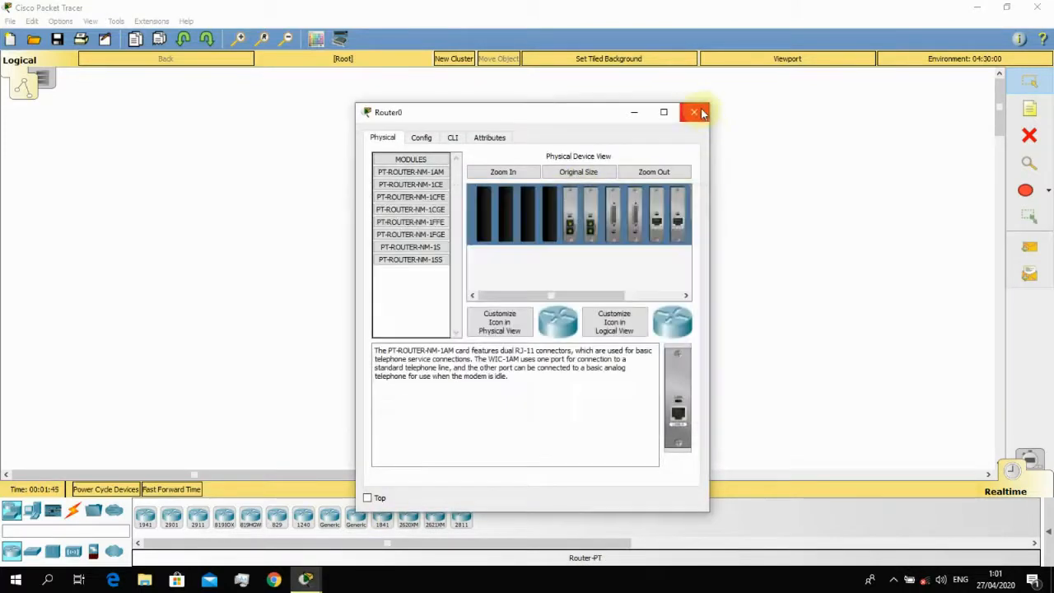
left_click(694, 112)
left_click(694, 112)
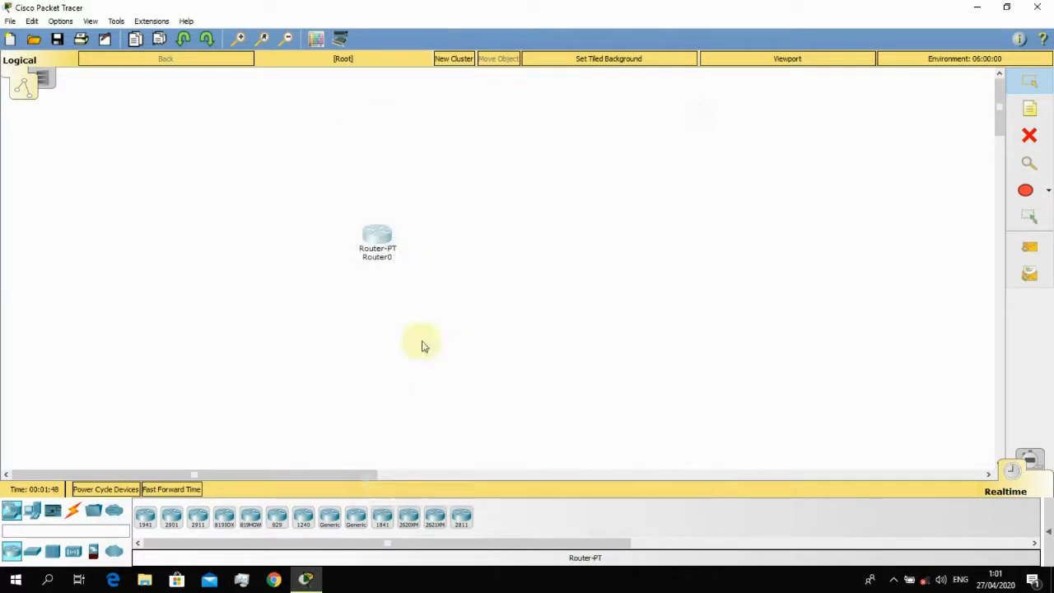
left_click(357, 525)
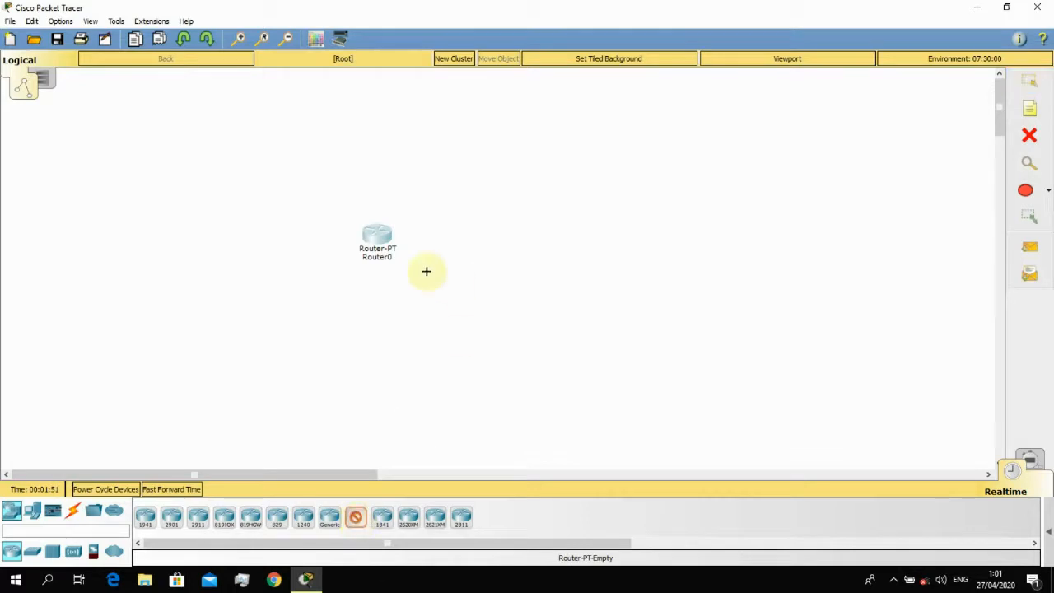
left_click(548, 257)
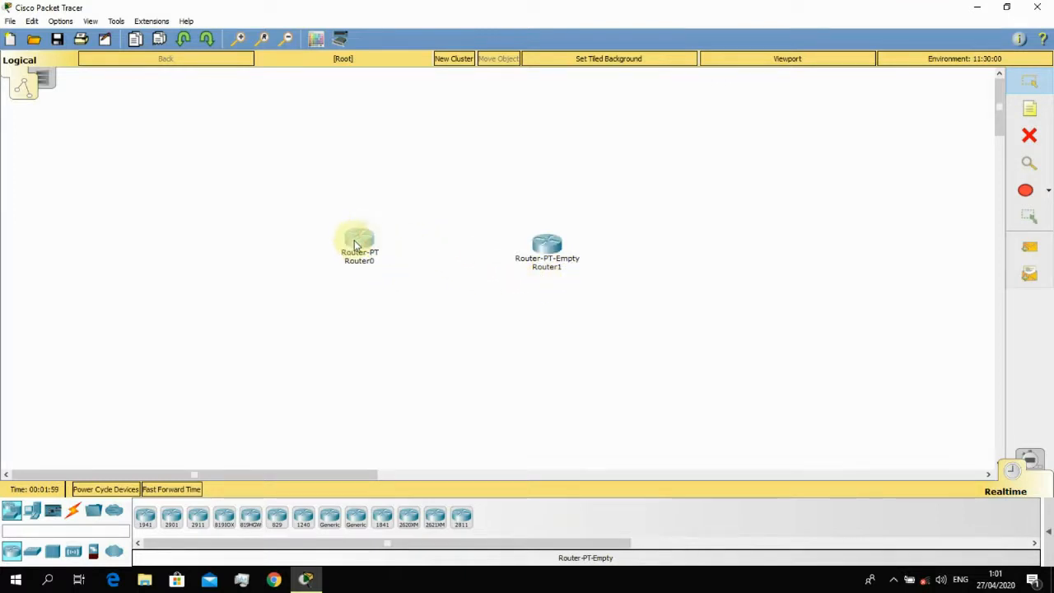
- Open the physical device views of Router0 and Router1 and arrange them side by side to compare their module slots
left_click(354, 239)
left_click_drag(598, 113, 321, 94)
left_click(550, 251)
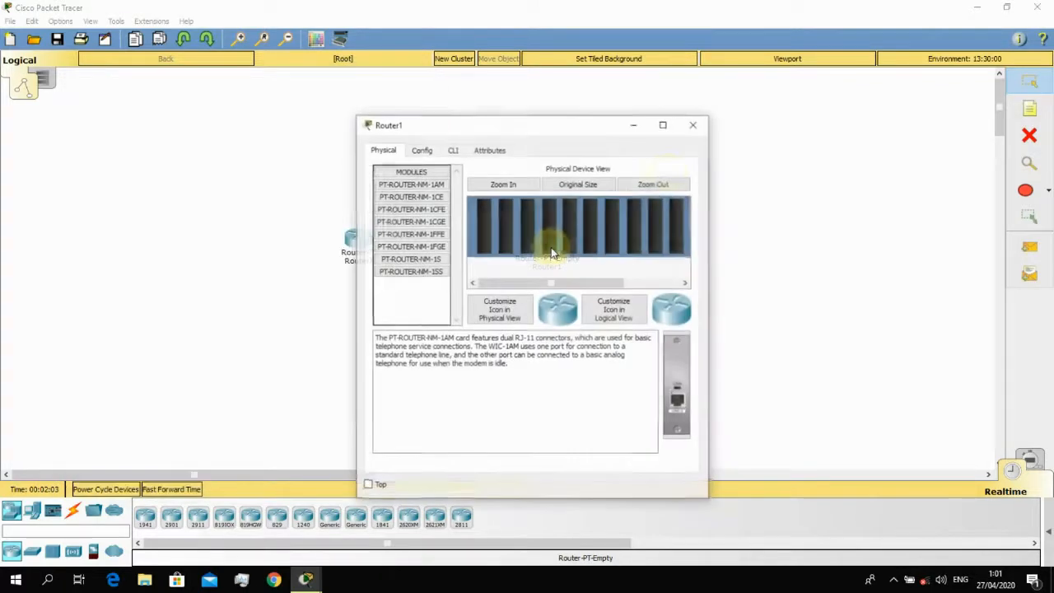
left_click_drag(616, 134, 688, 76)
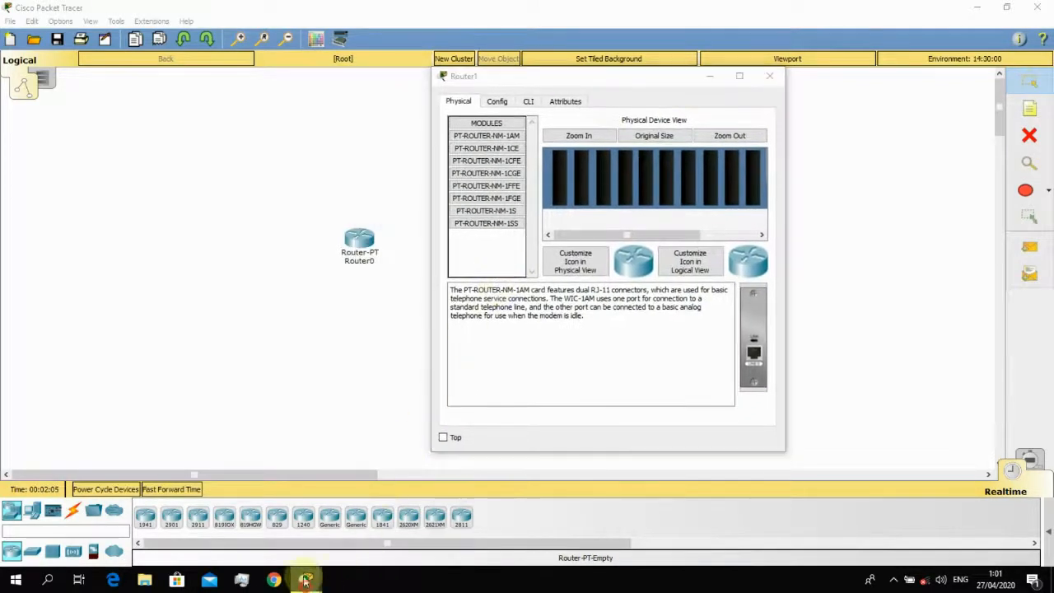
mouse_move(305, 580)
left_click(338, 531)
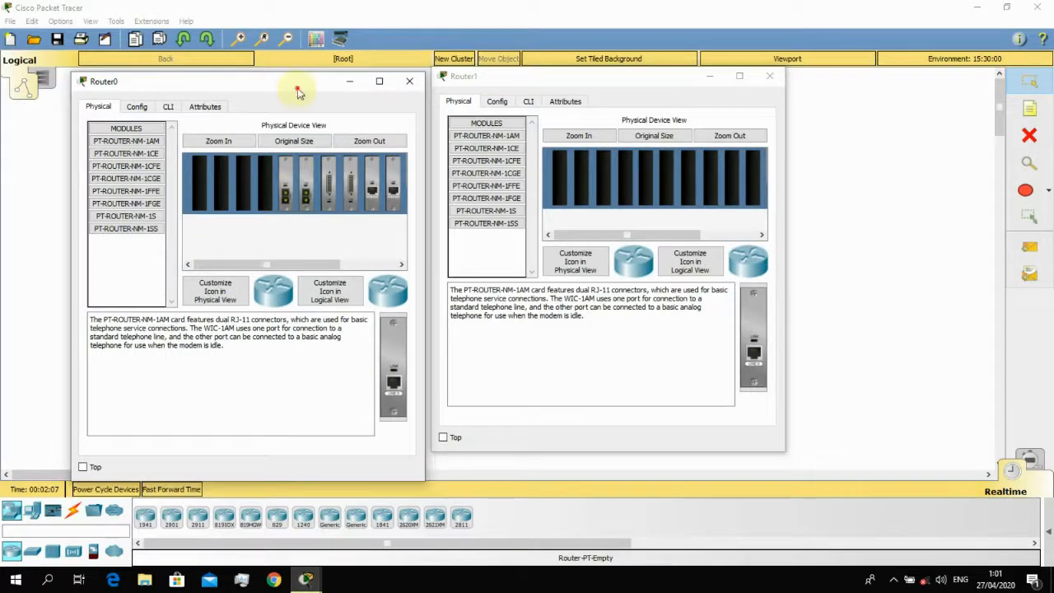
left_click_drag(296, 86, 297, 64)
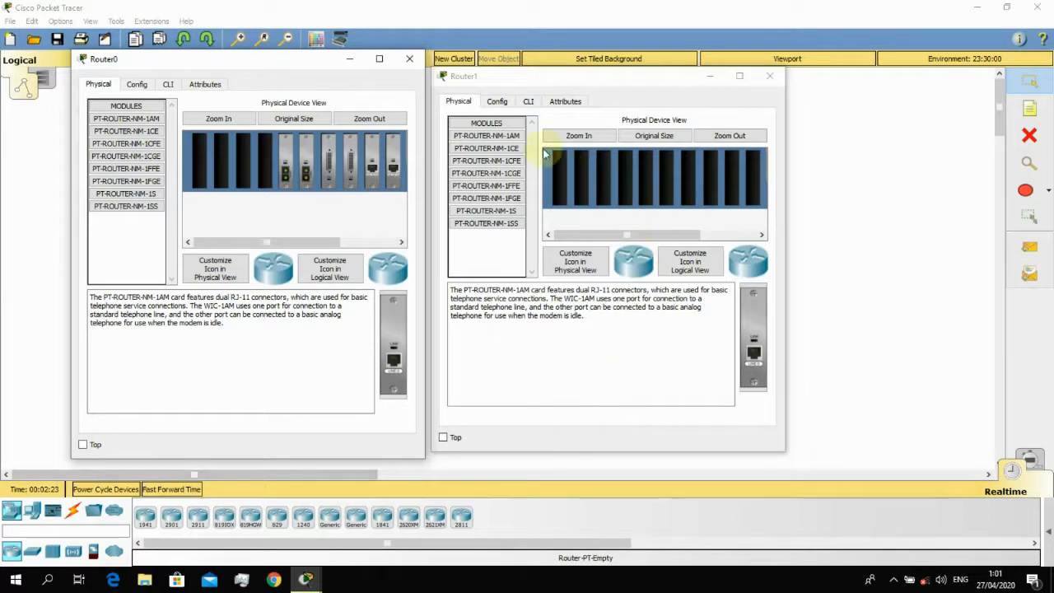
- Switch off the power of Router1 in its physical device view
left_click(668, 88)
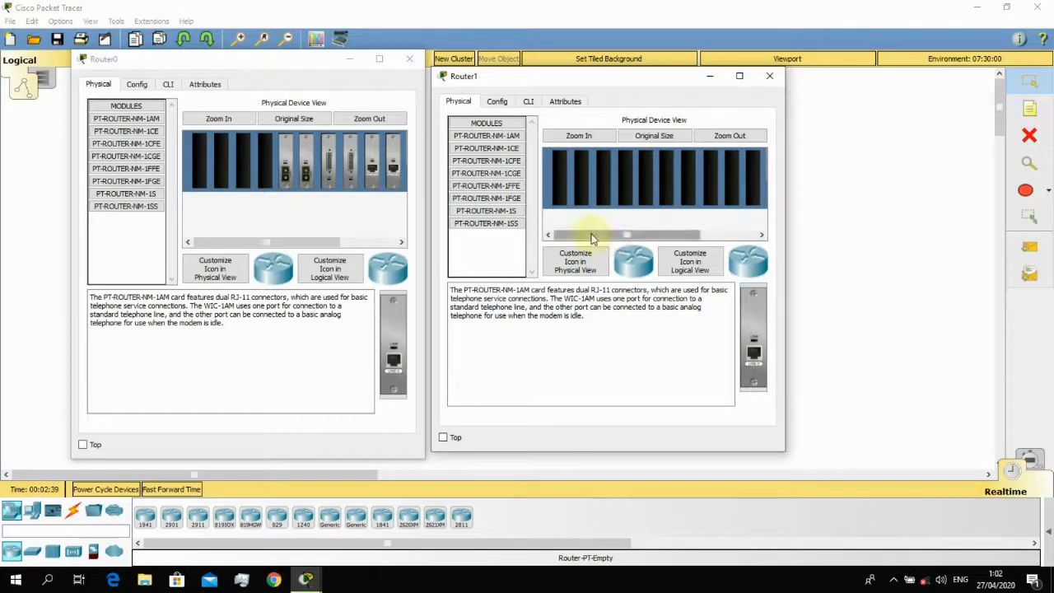
left_click_drag(593, 235, 700, 234)
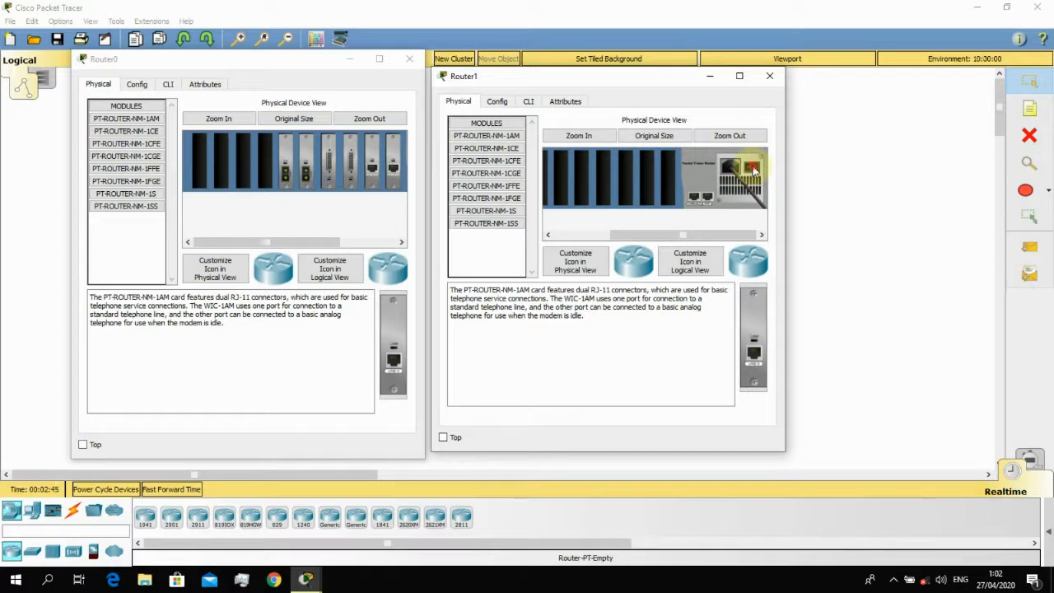
left_click(752, 169)
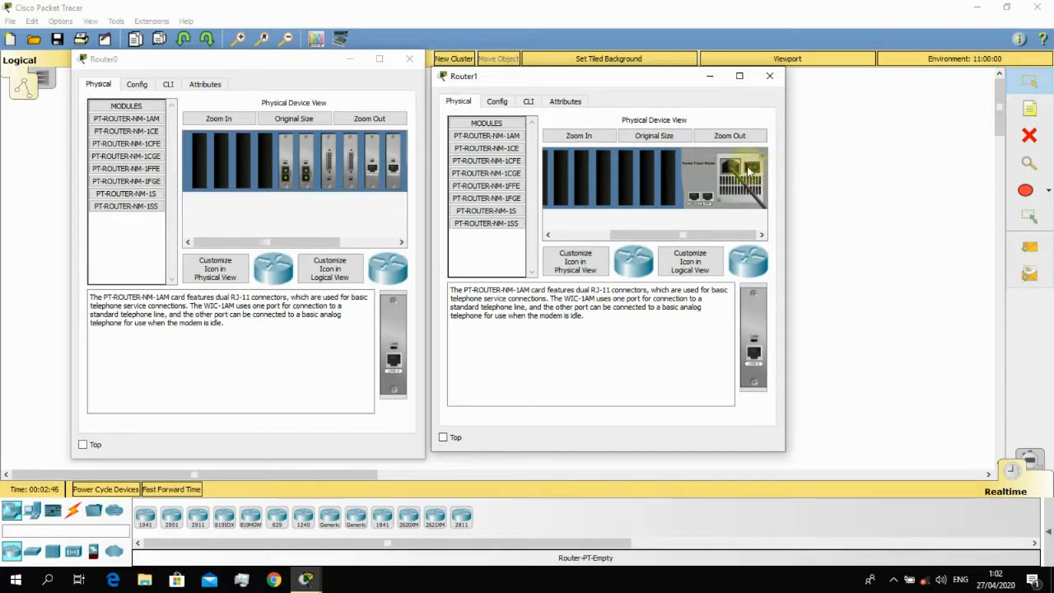
- Install four PT-ROUTER-NM-1CE Ethernet modules in adjacent empty slots of Router1
left_click(496, 149)
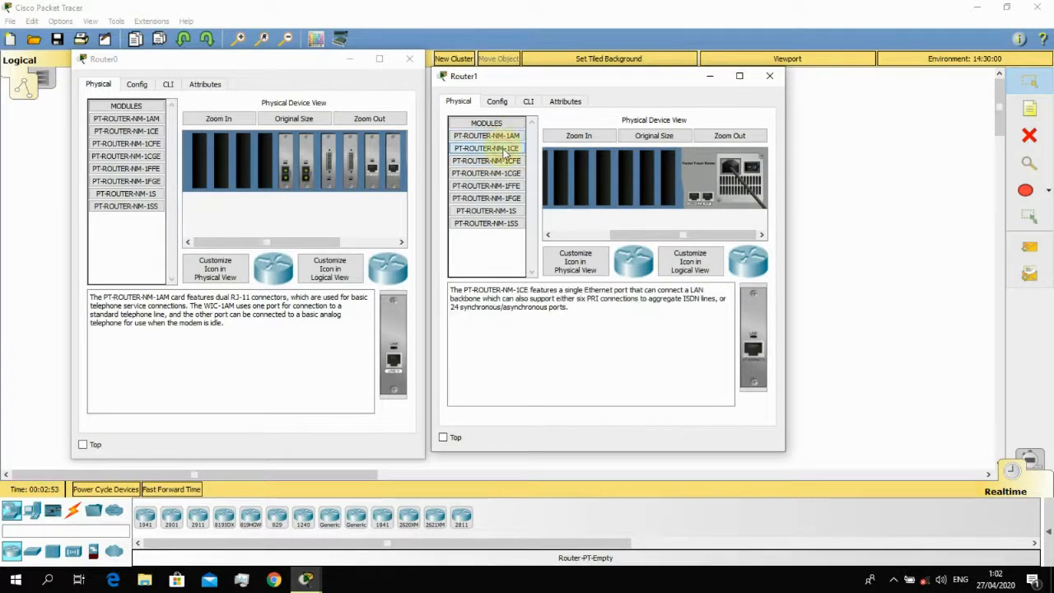
left_click(509, 160)
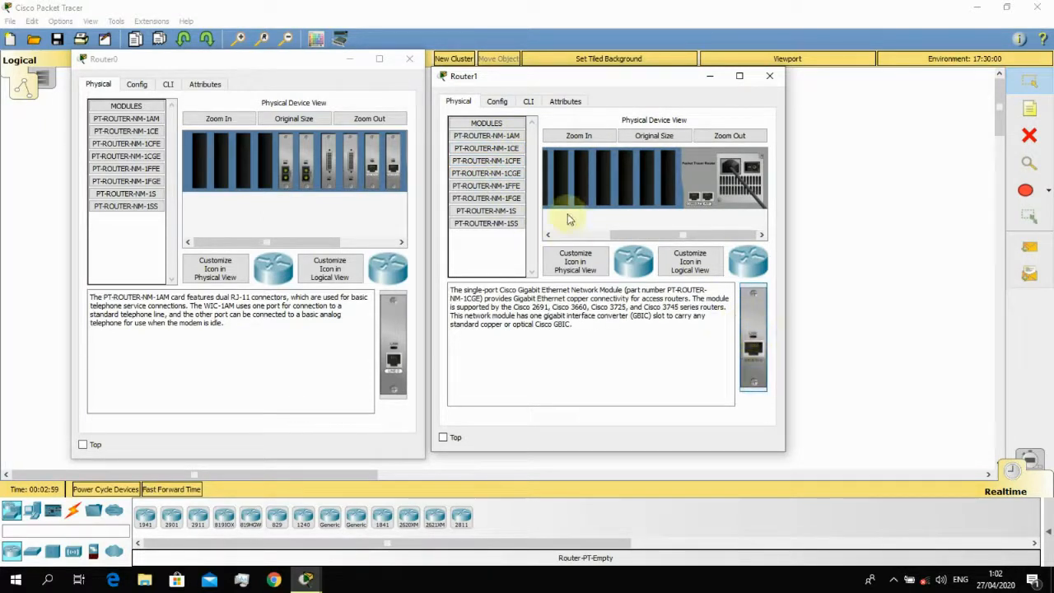
left_click(494, 124)
left_click(494, 125)
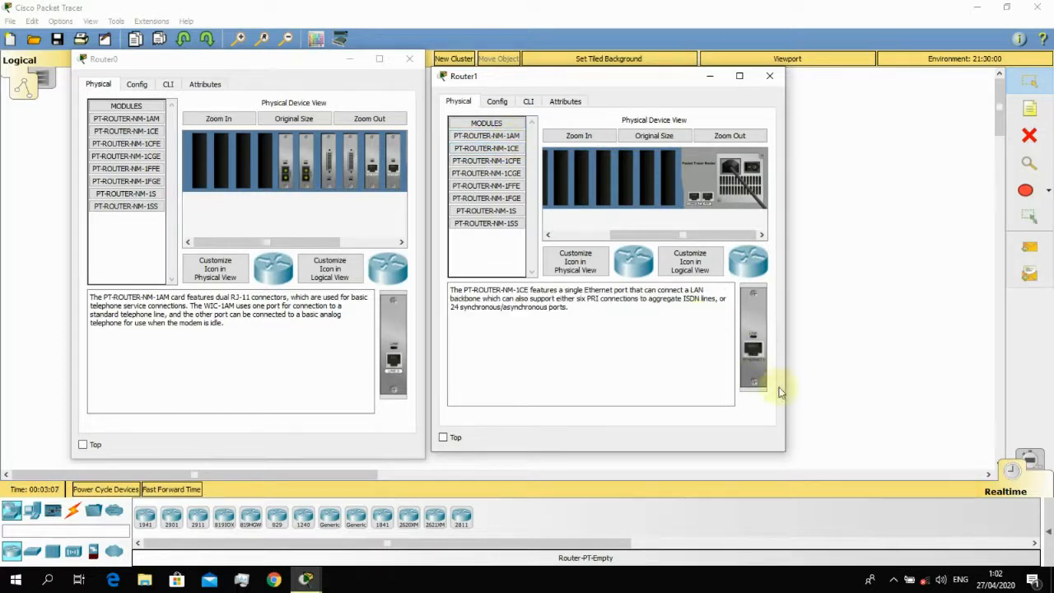
left_click_drag(766, 357, 667, 183)
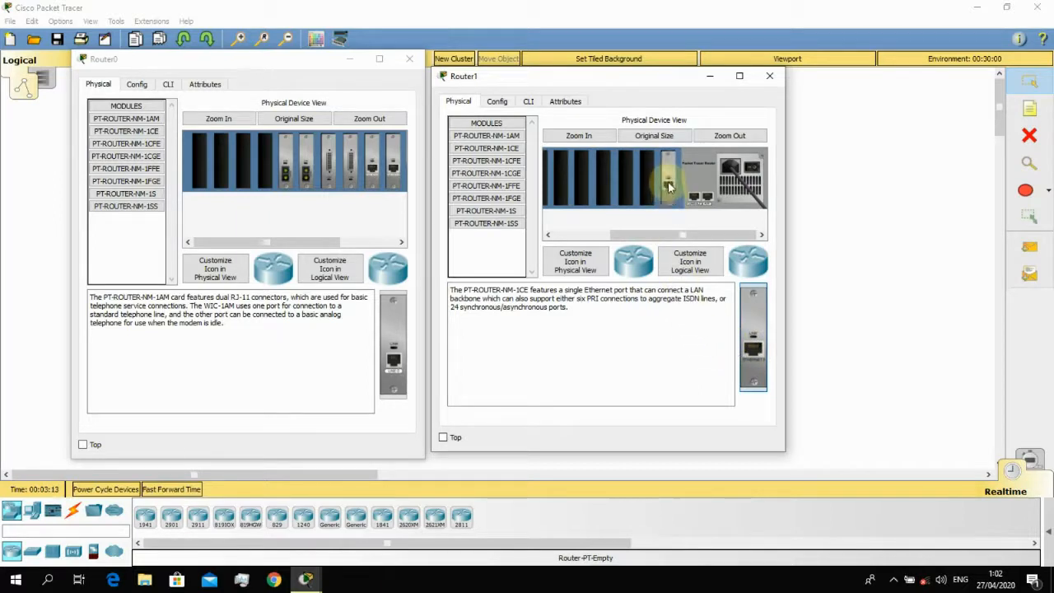
left_click_drag(771, 342, 643, 238)
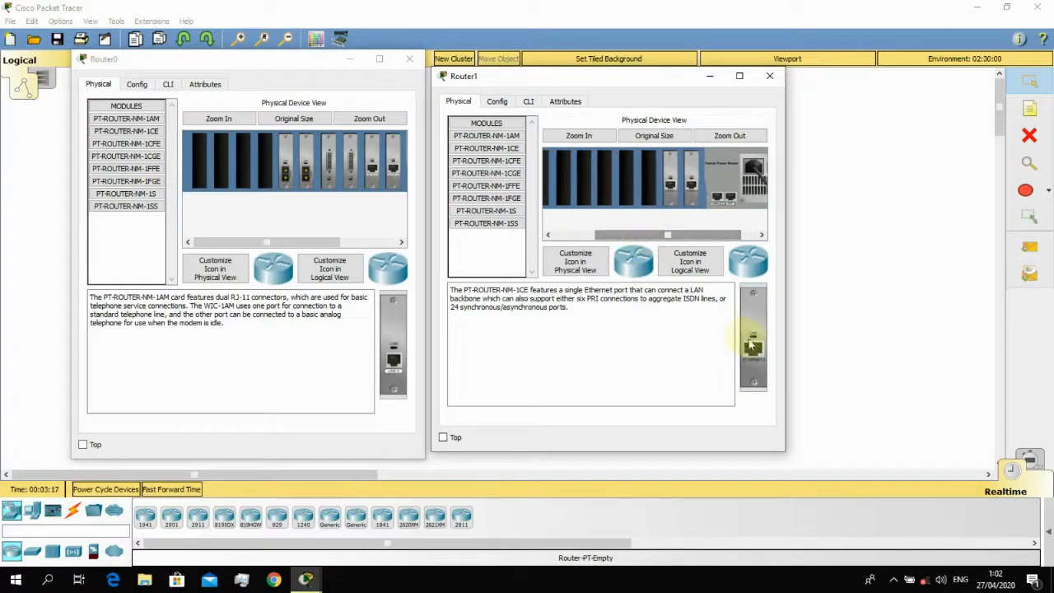
left_click_drag(750, 341, 698, 230)
left_click_drag(752, 343, 627, 185)
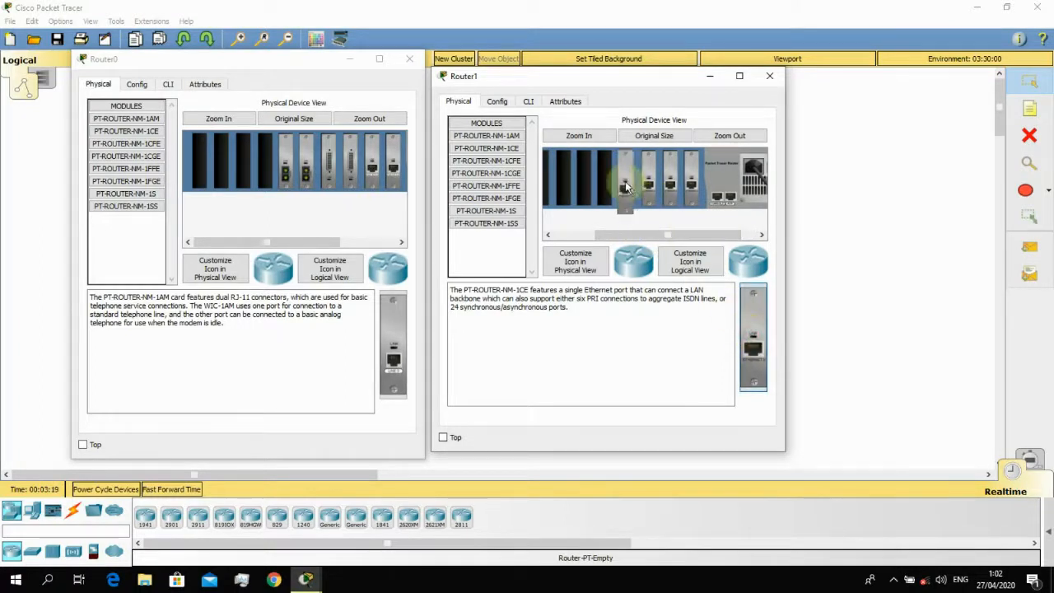
- Switch Router1's power back on and try to add a fifth PT-ROUTER-NM-1CE module
left_click_drag(695, 235, 728, 235)
left_click(747, 169)
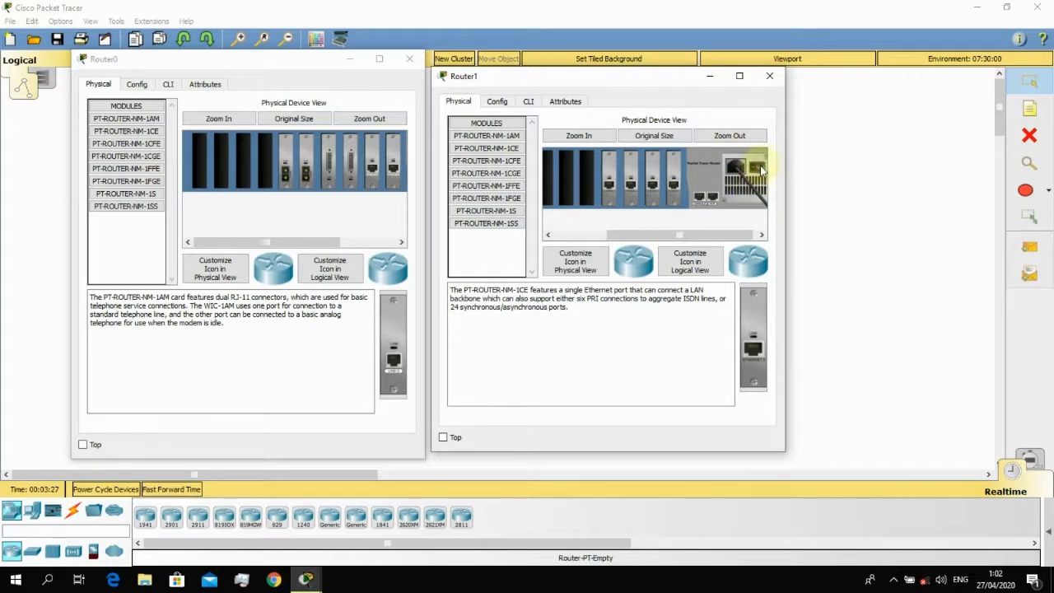
left_click_drag(758, 370, 586, 184)
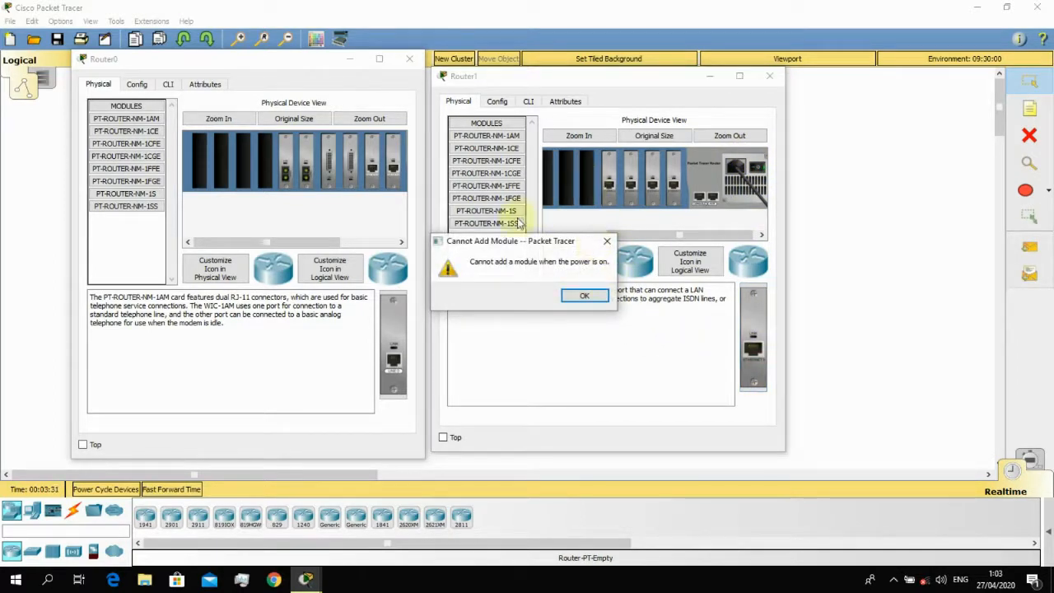
left_click_drag(513, 243, 590, 192)
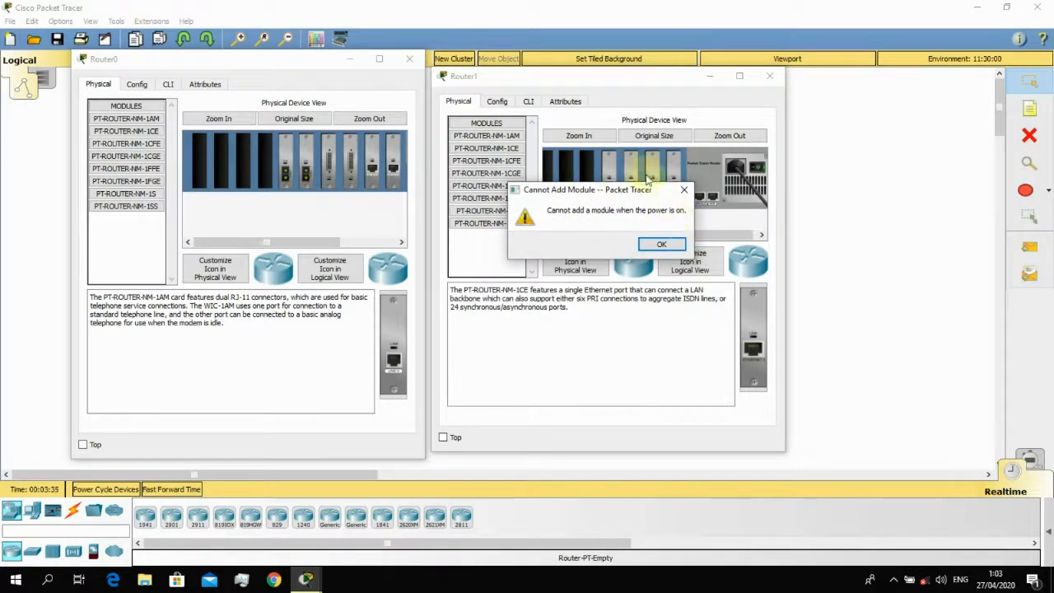
left_click(664, 245)
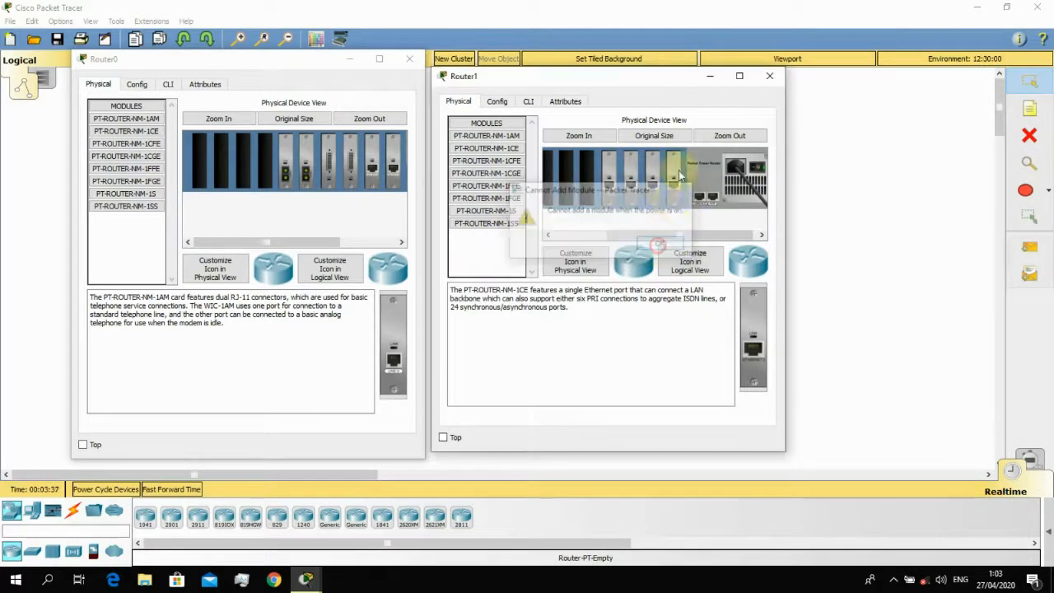
- Close Router1's device window and delete the empty router from the workspace
left_click(767, 78)
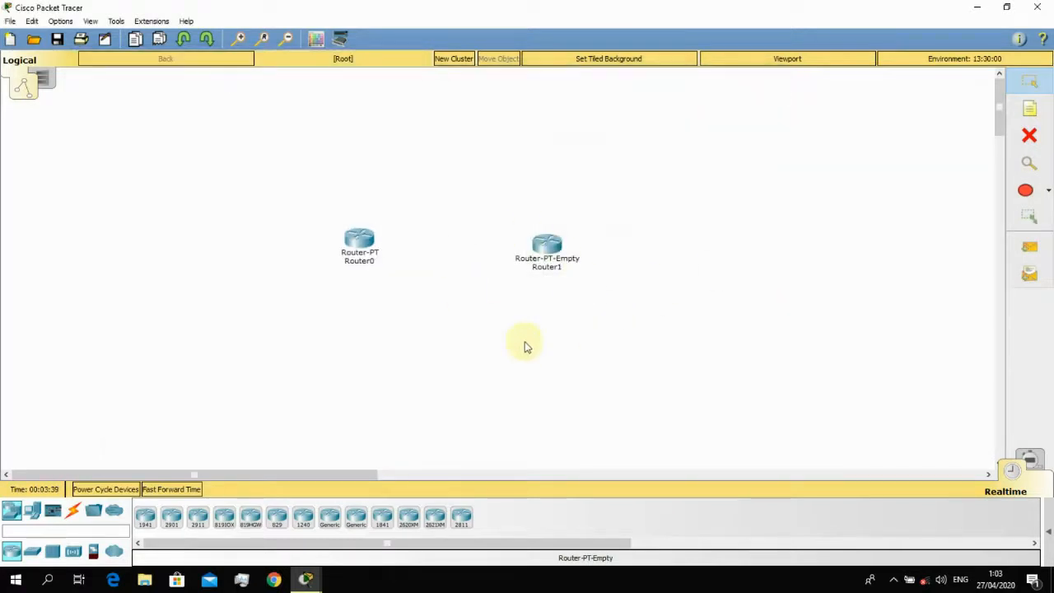
left_click_drag(608, 329, 518, 205)
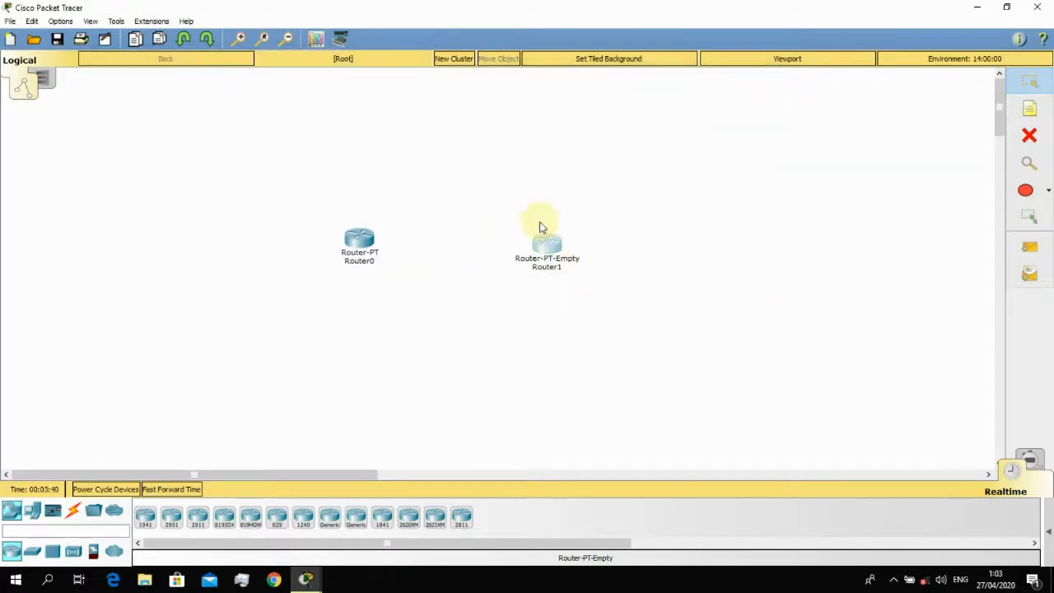
left_click(1029, 136)
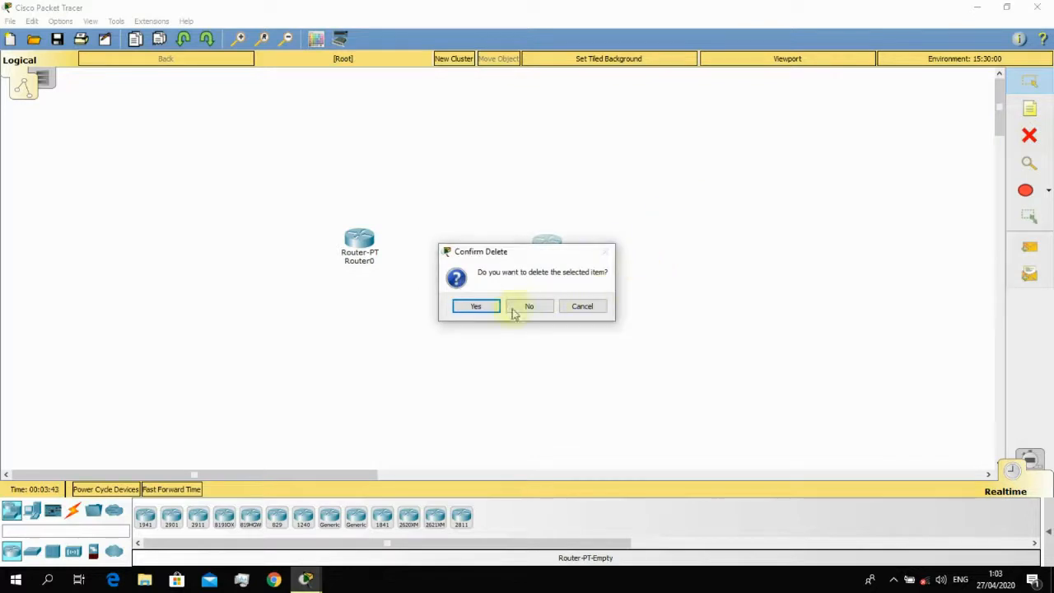
left_click(482, 304)
left_click(1029, 81)
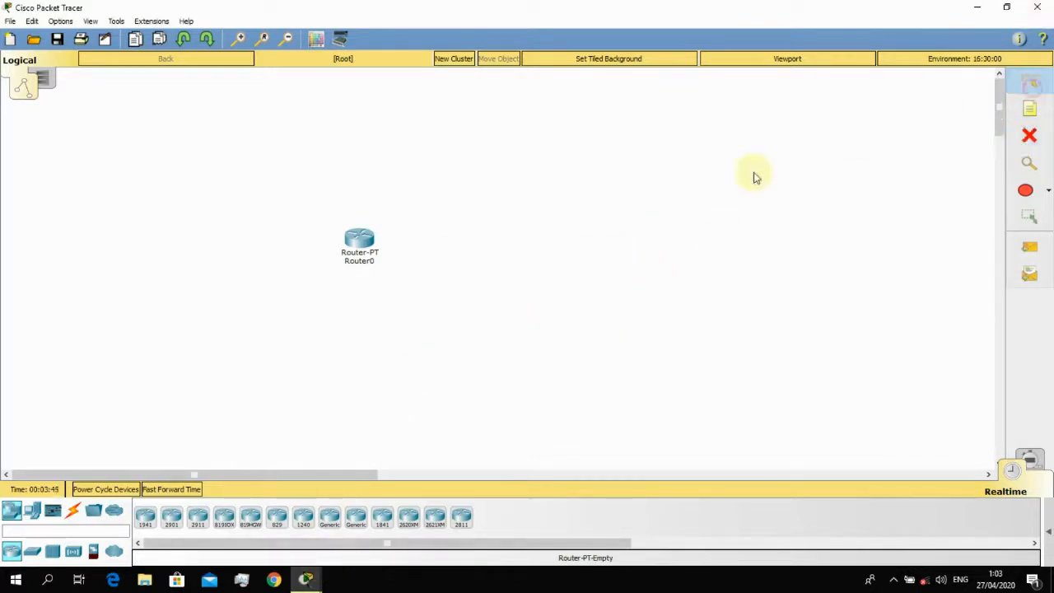
- Close Router0's device window and move the router to the upper middle of the workspace
mouse_move(309, 582)
left_click(360, 529)
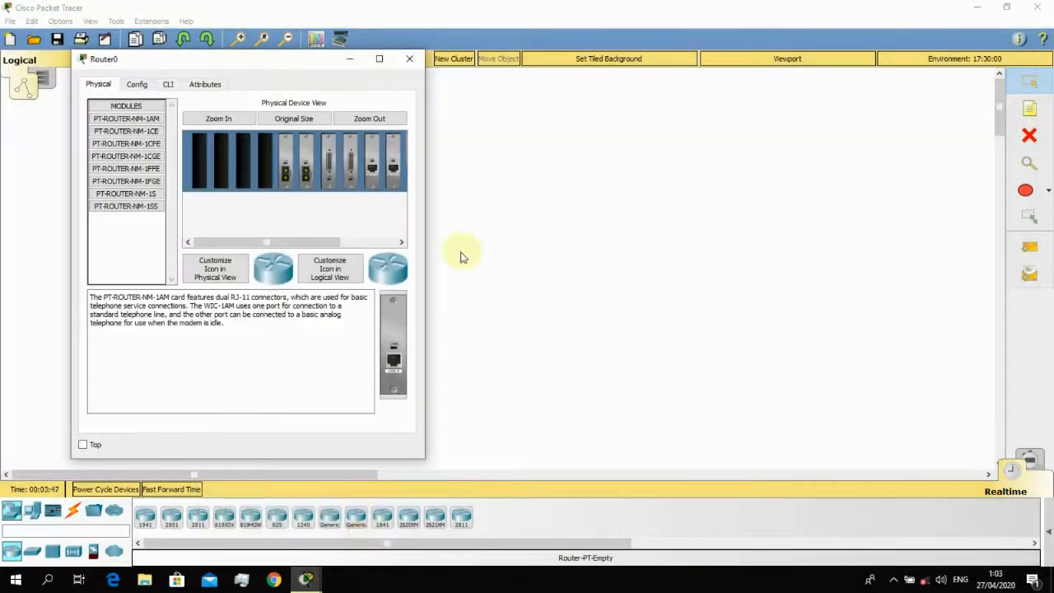
left_click(404, 54)
left_click_drag(363, 239, 450, 200)
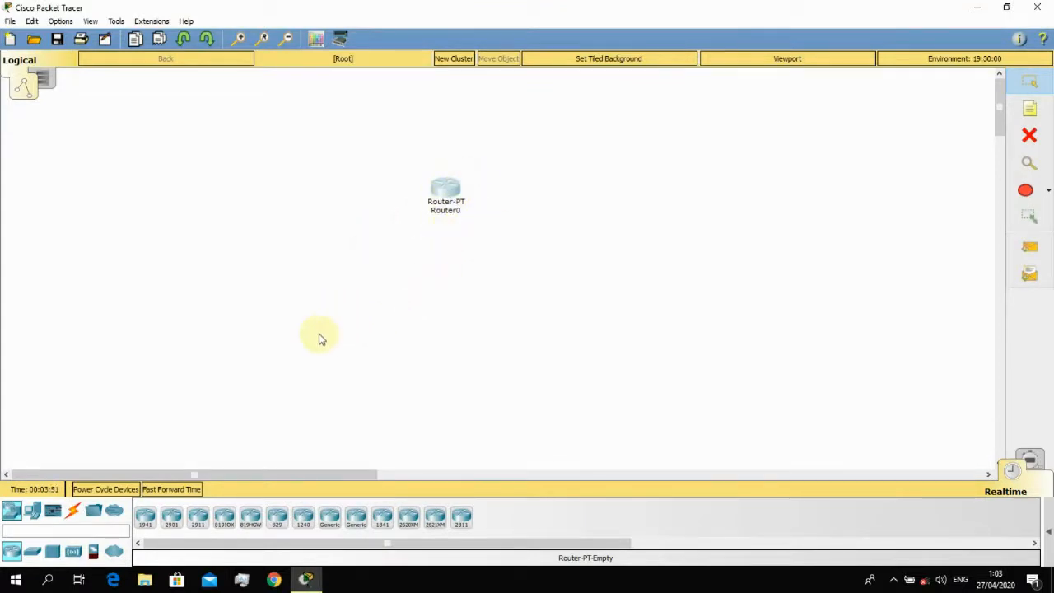
- Place a generic Switch-PT below Router0 and nudge the router slightly upward
left_click(32, 551)
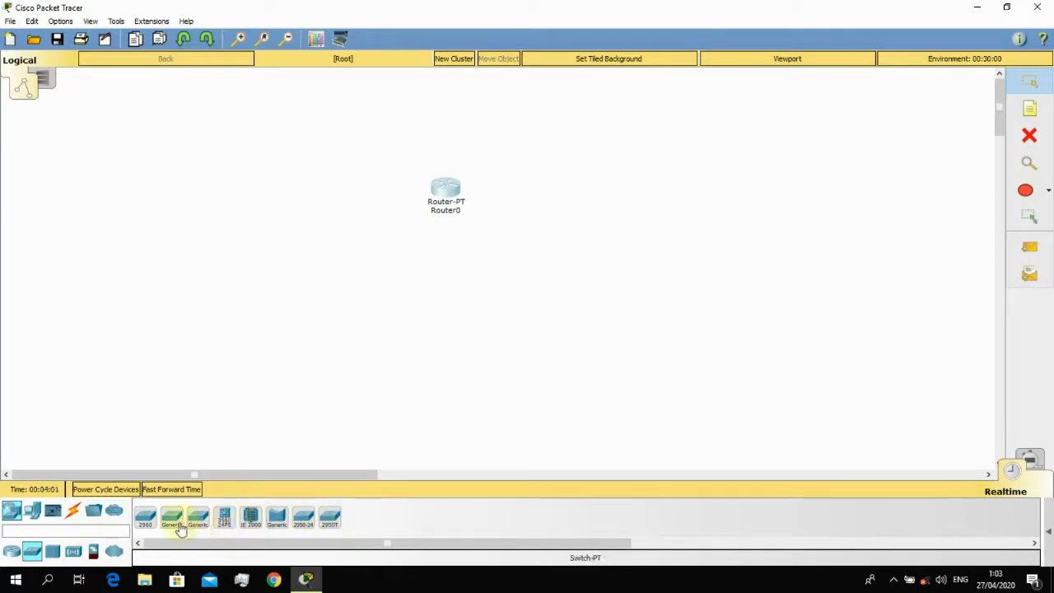
left_click_drag(168, 524, 473, 297)
left_click(479, 339)
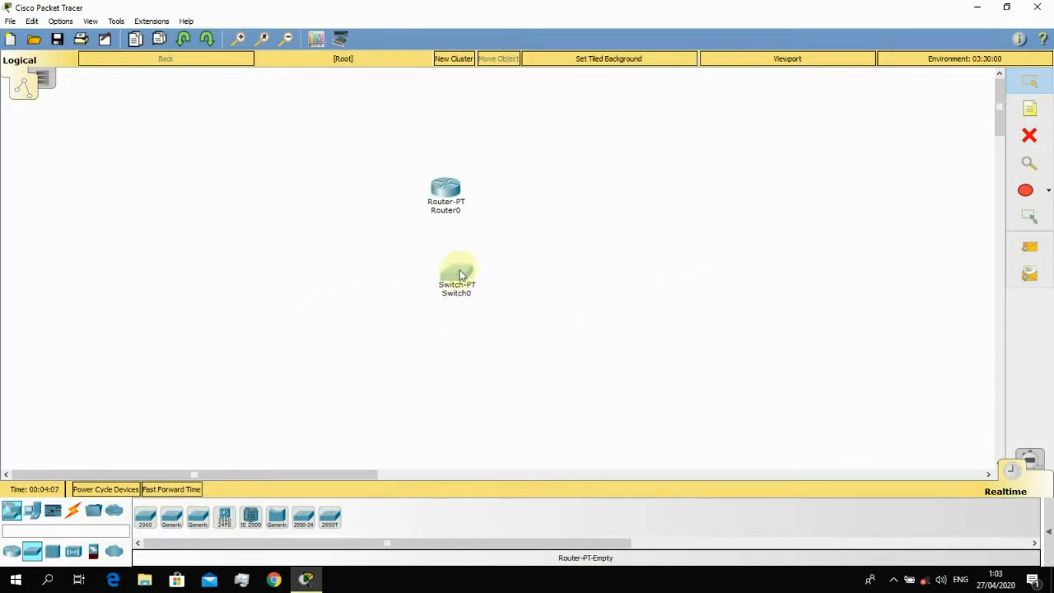
left_click_drag(446, 197, 444, 188)
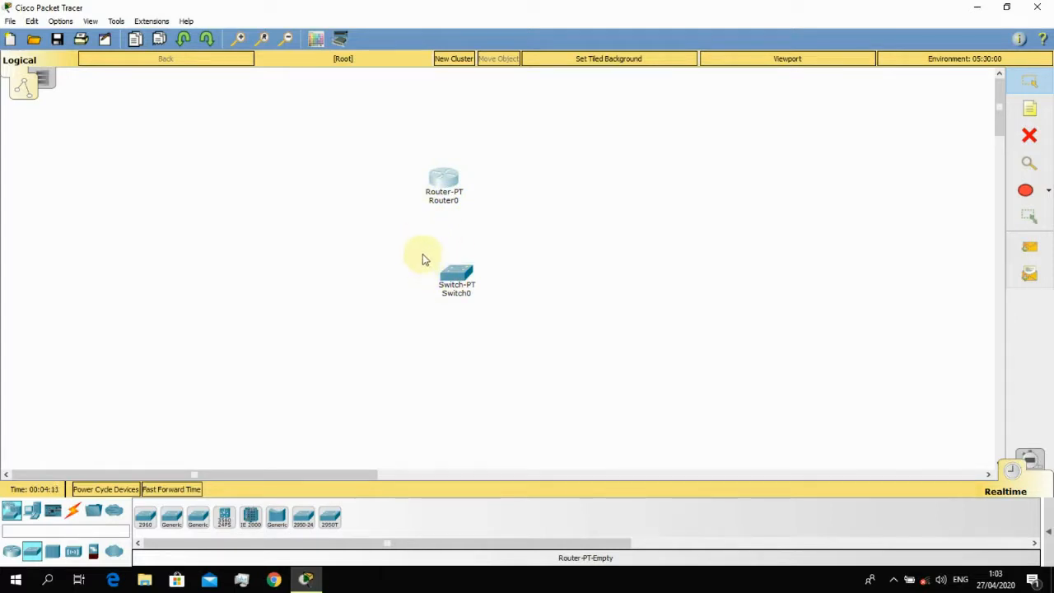
- Add a generic server to the left of Router0 and three generic PCs in a row below the switch
left_click(33, 512)
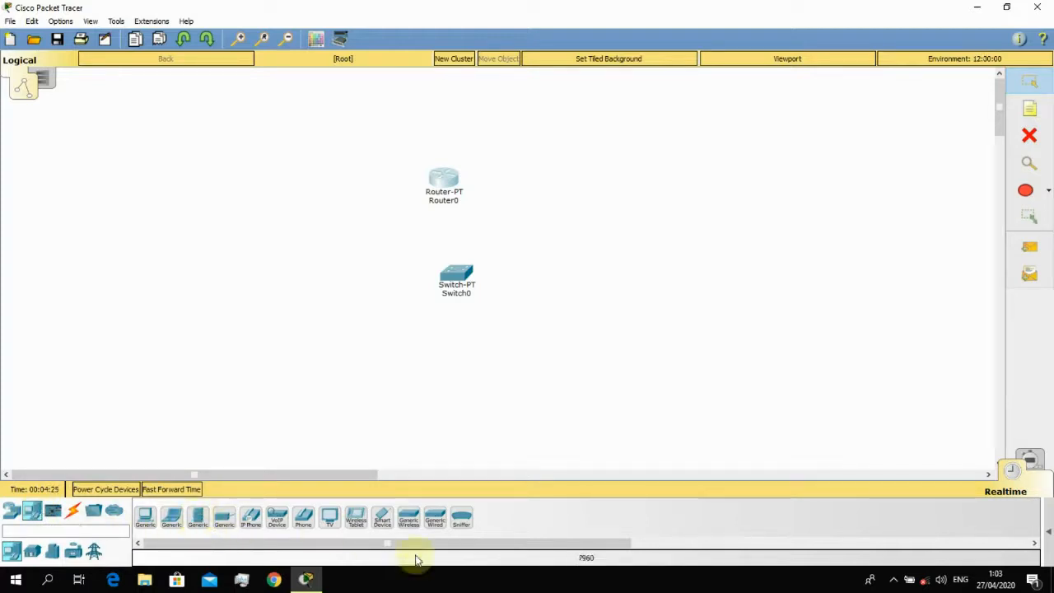
left_click_drag(196, 521, 245, 216)
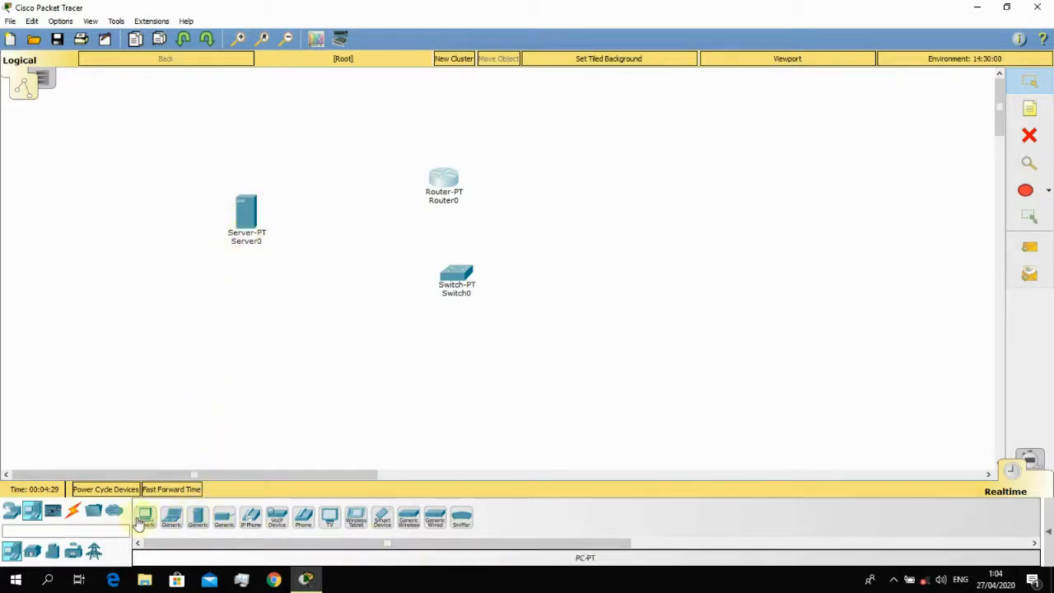
left_click_drag(145, 524, 357, 363)
left_click_drag(146, 525, 426, 375)
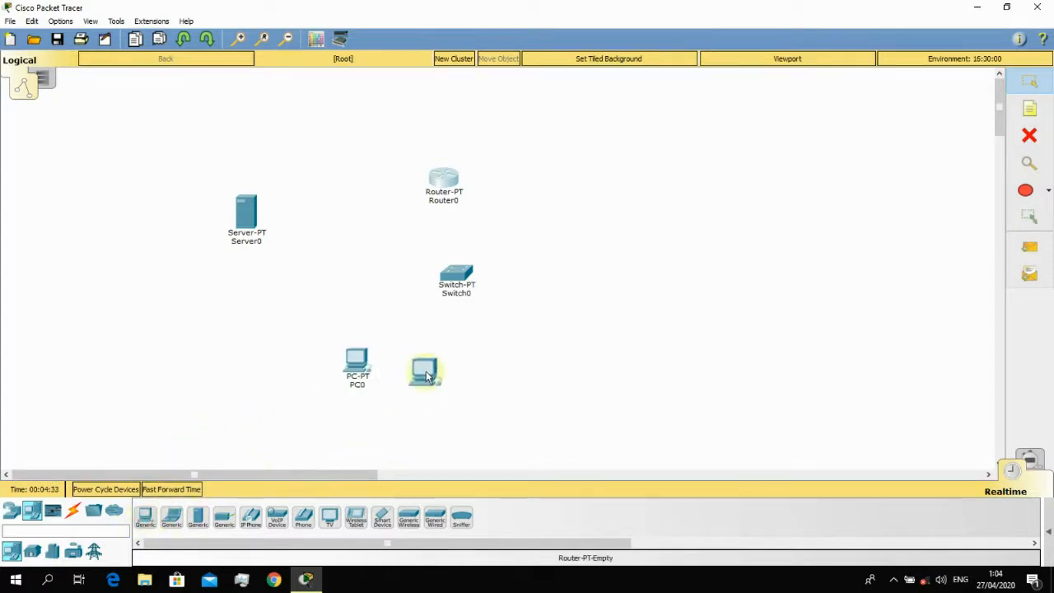
left_click_drag(146, 525, 508, 377)
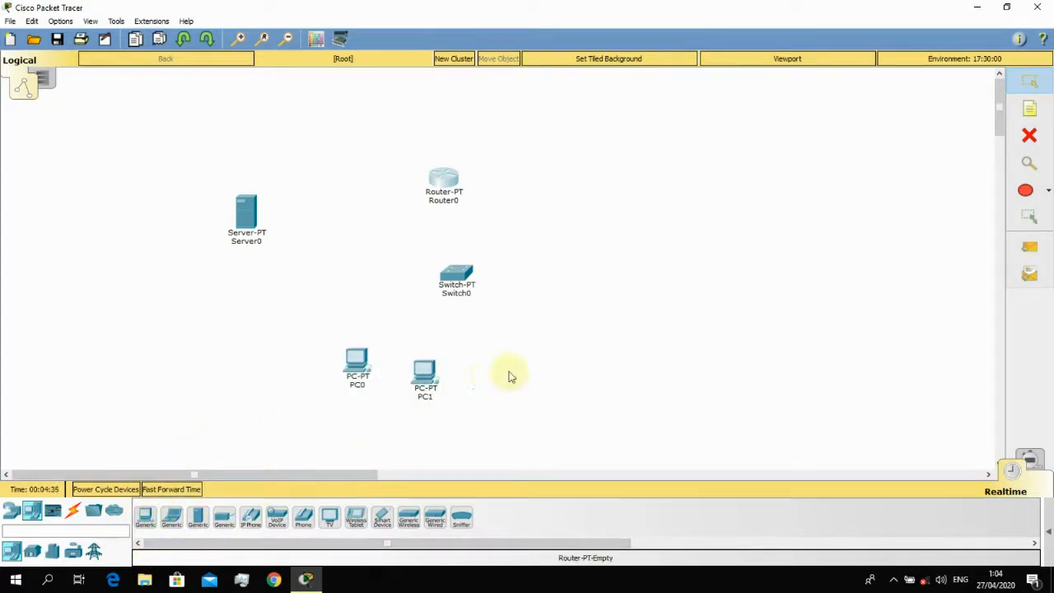
- Centre Switch0 beneath Router0 and spread the three PCs evenly below it, with PC1 in the middle
left_click_drag(457, 277, 443, 280)
left_click_drag(437, 381, 449, 385)
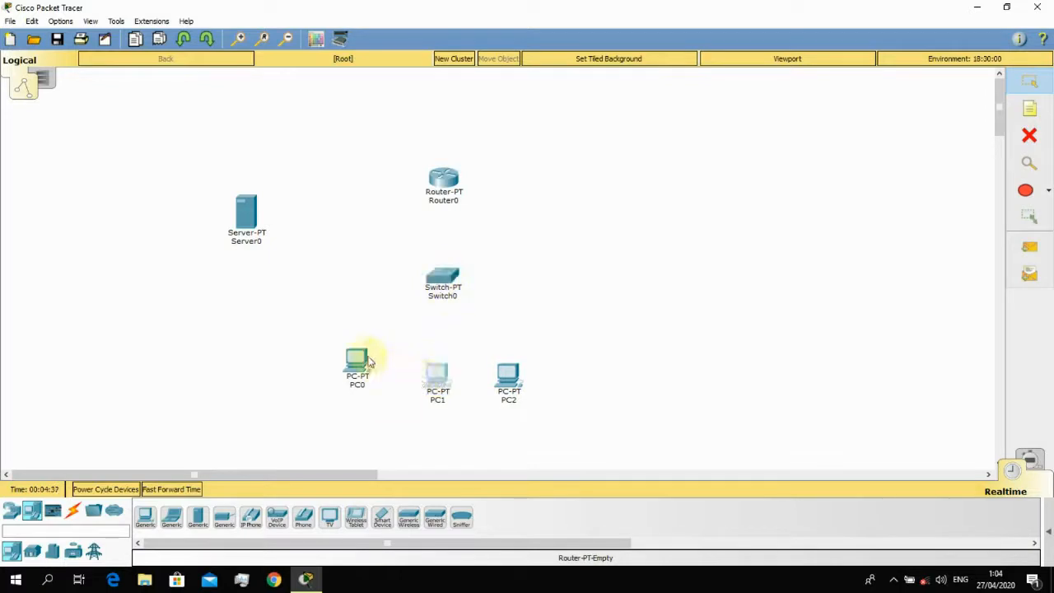
mouse_move(358, 353)
left_mouse_down()
mouse_move(365, 365)
mouse_move(360, 354)
left_mouse_up()
left_click_drag(439, 383, 433, 384)
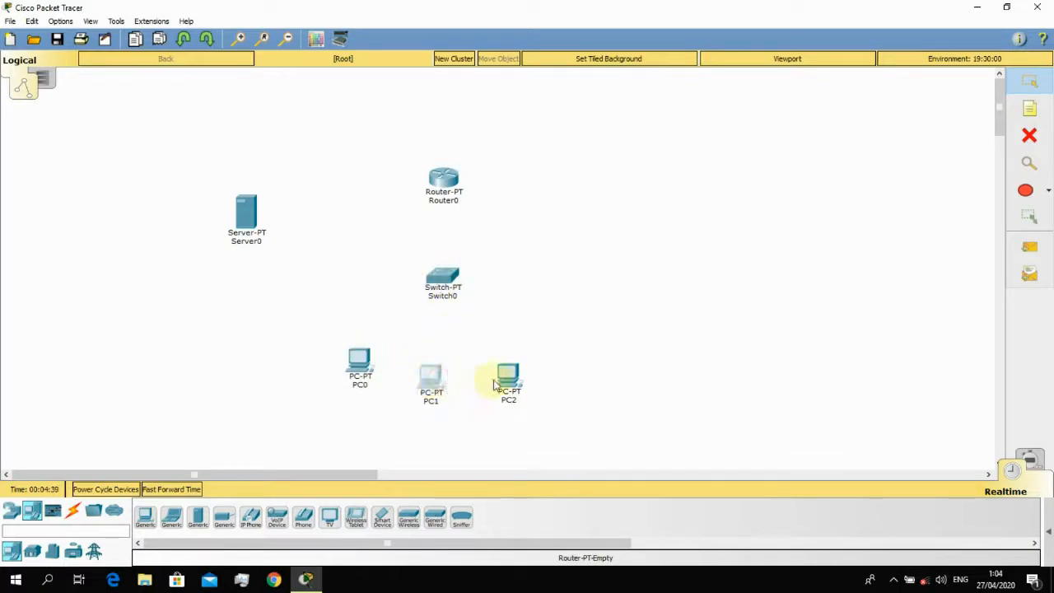
left_click_drag(506, 377, 516, 363)
left_click_drag(433, 383, 447, 383)
left_click_drag(379, 369, 366, 357)
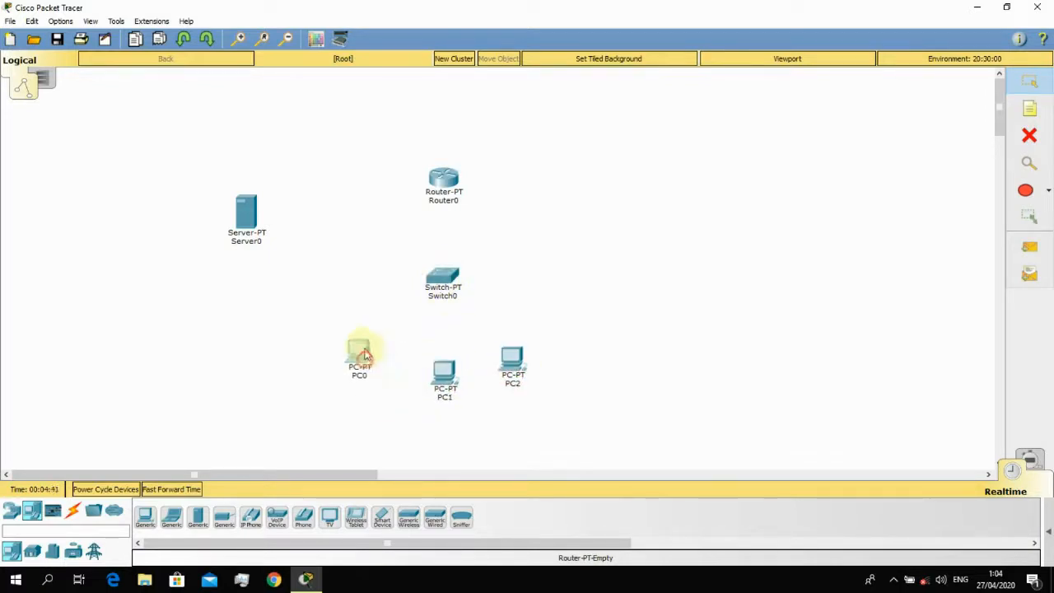
- Move Router0 left, closer to the server, and shift Server0 slightly up and left, leaving its device window closed
left_click(443, 179)
left_click_drag(442, 179, 373, 178)
left_click_drag(442, 280, 446, 280)
left_click(248, 222)
left_click_drag(249, 223, 227, 212)
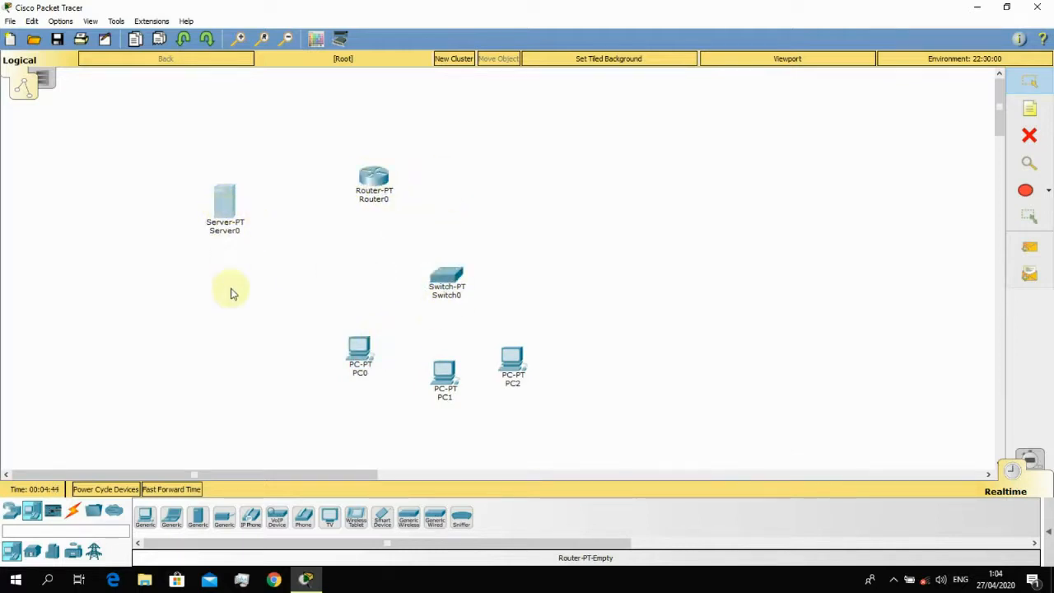
left_click(342, 363)
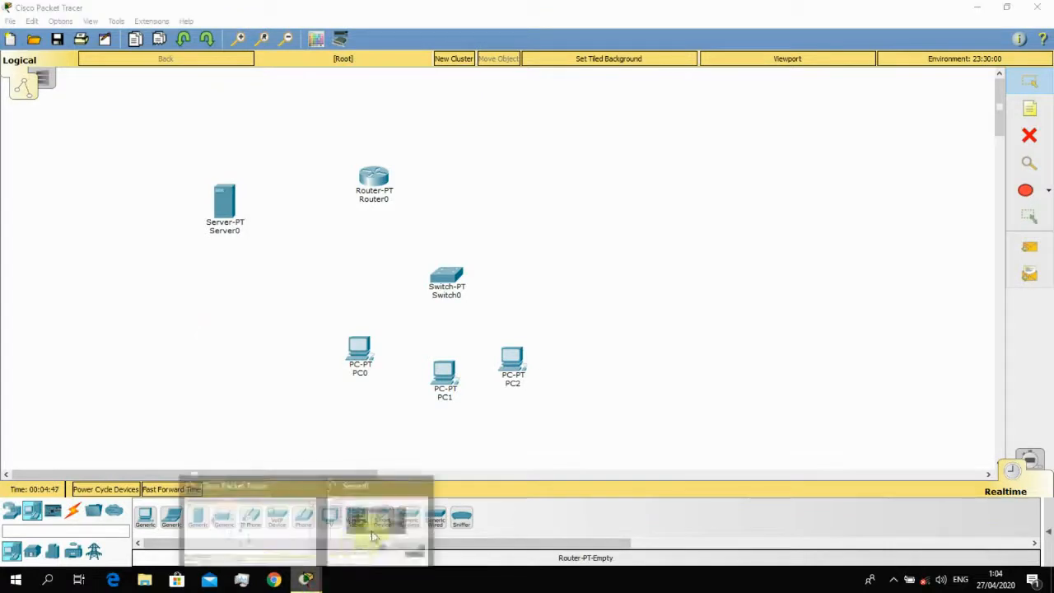
left_click(379, 519)
left_click(796, 109)
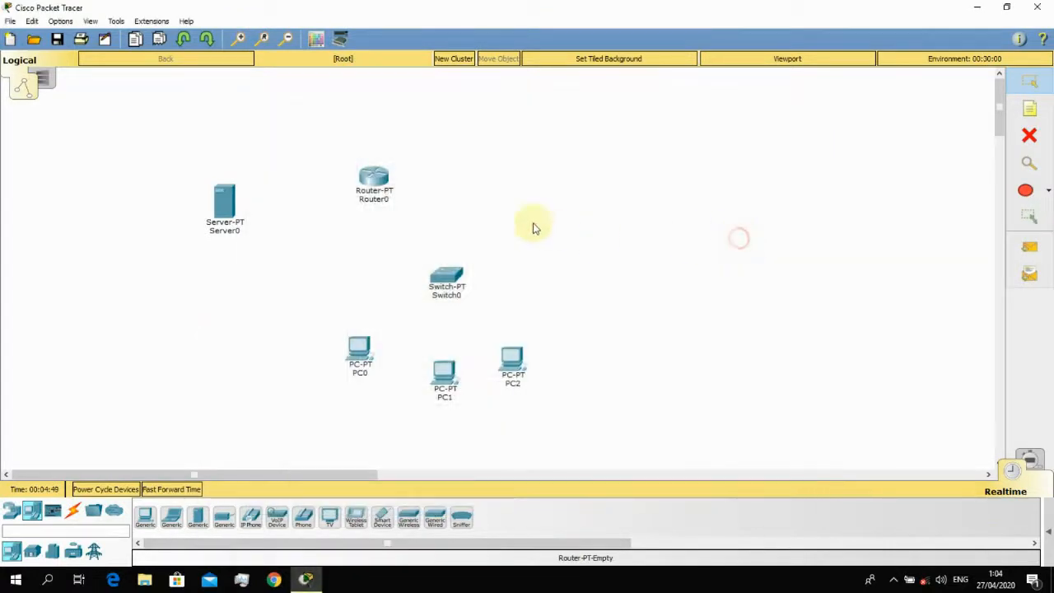
- Fine-tune the layout by shifting Router0 slightly right and down and raising Switch0 a little
left_click_drag(375, 181, 391, 185)
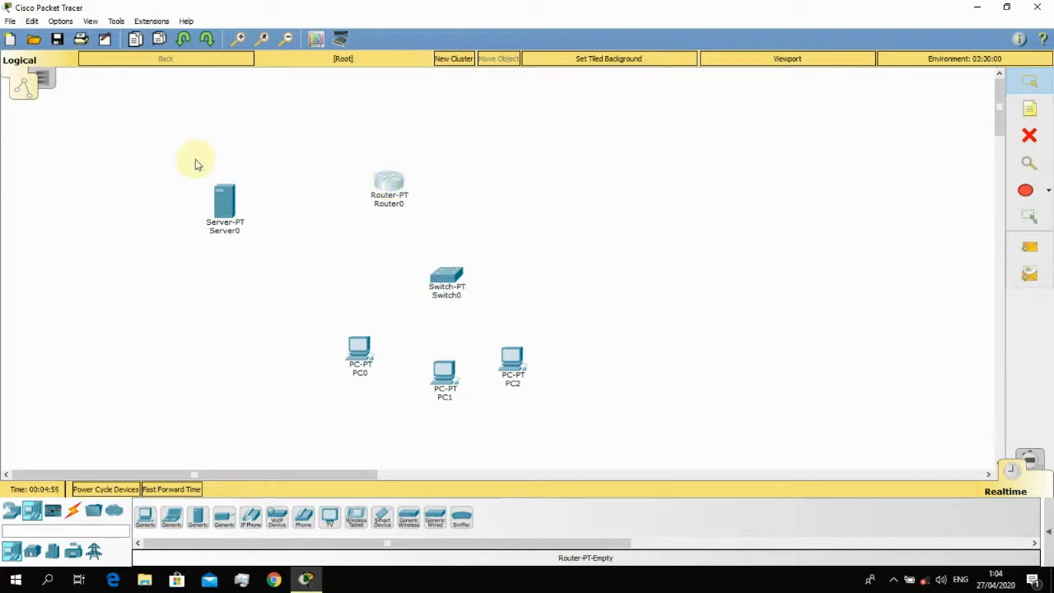
left_click_drag(195, 164, 578, 452)
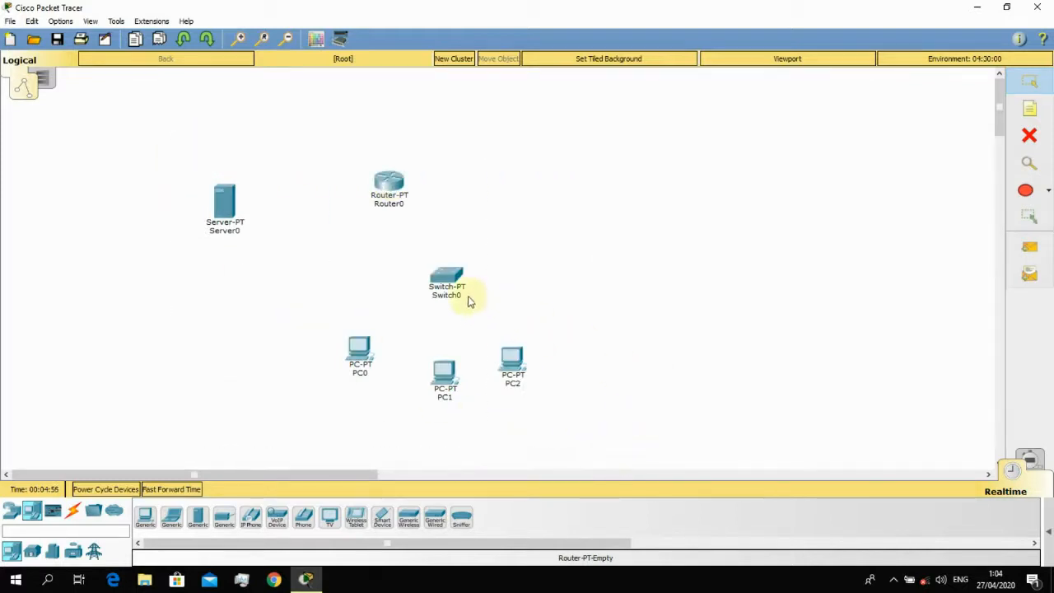
left_click_drag(450, 281, 447, 270)
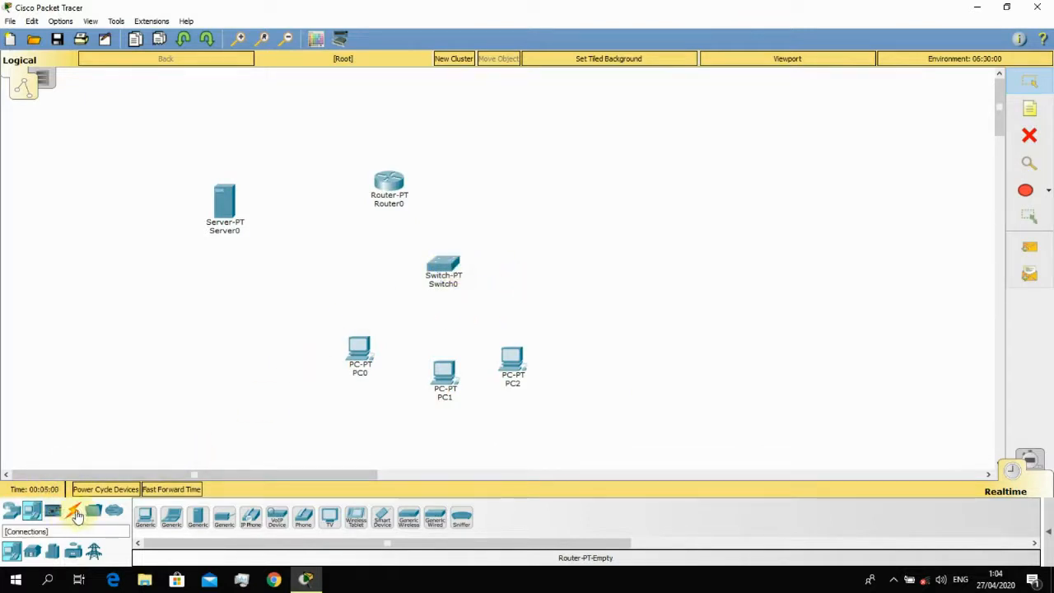
- Display the available connection cable types and select Router0 and Switch0 together as a pair to compare
left_click(74, 513)
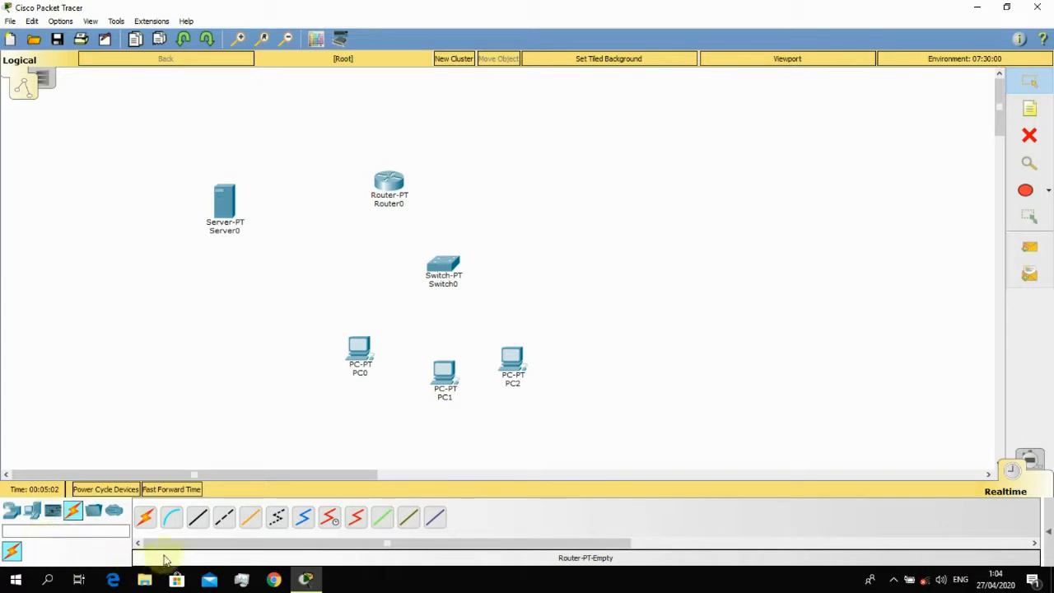
scroll(181, 543, "down", 1)
scroll(182, 539, "up", 1)
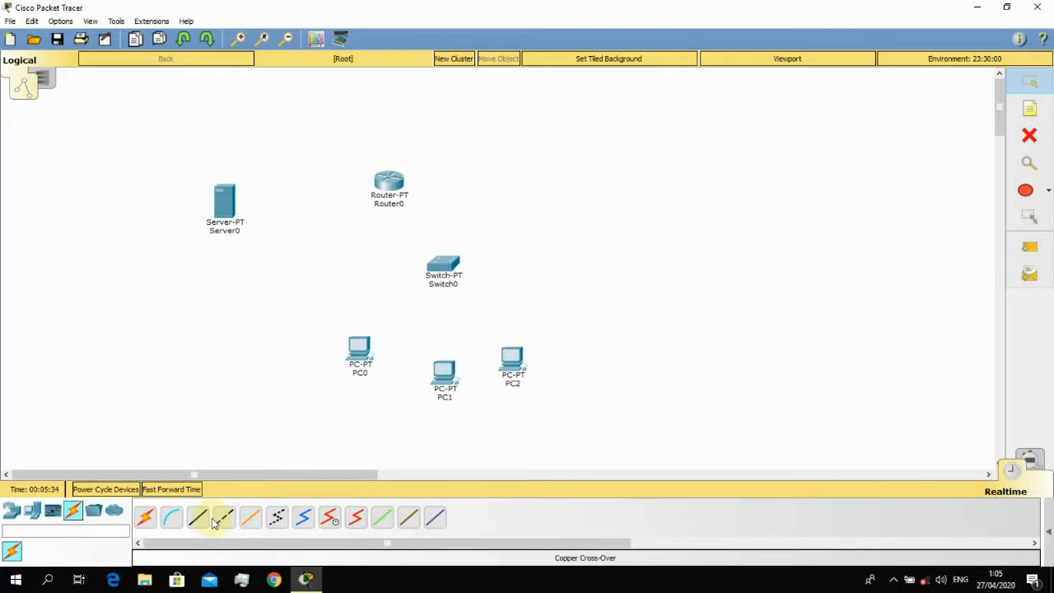
left_click_drag(341, 153, 514, 323)
left_click_drag(357, 151, 513, 320)
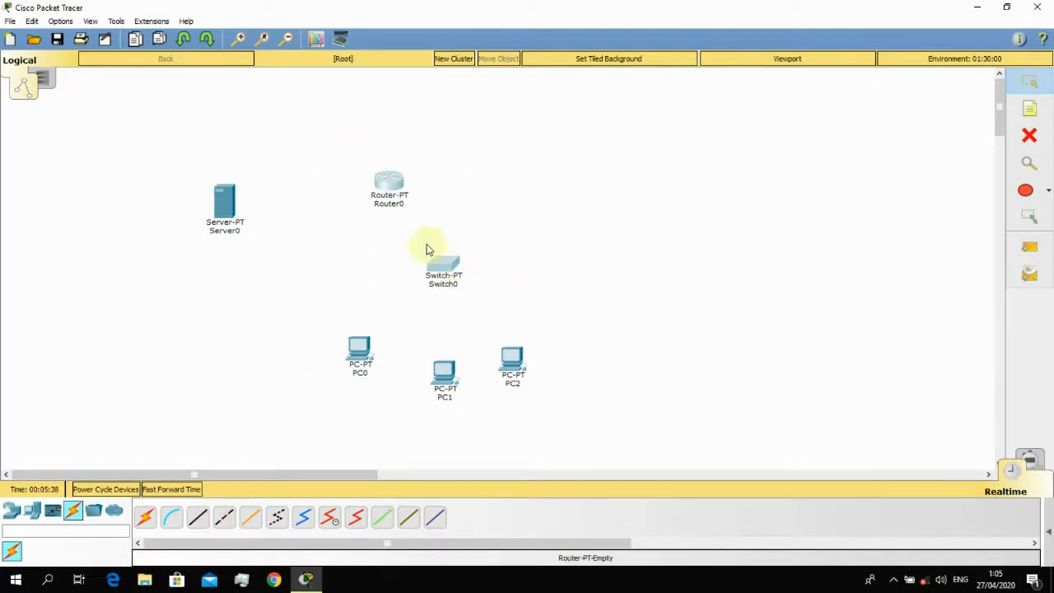
left_click(337, 157)
left_click_drag(343, 169, 502, 314)
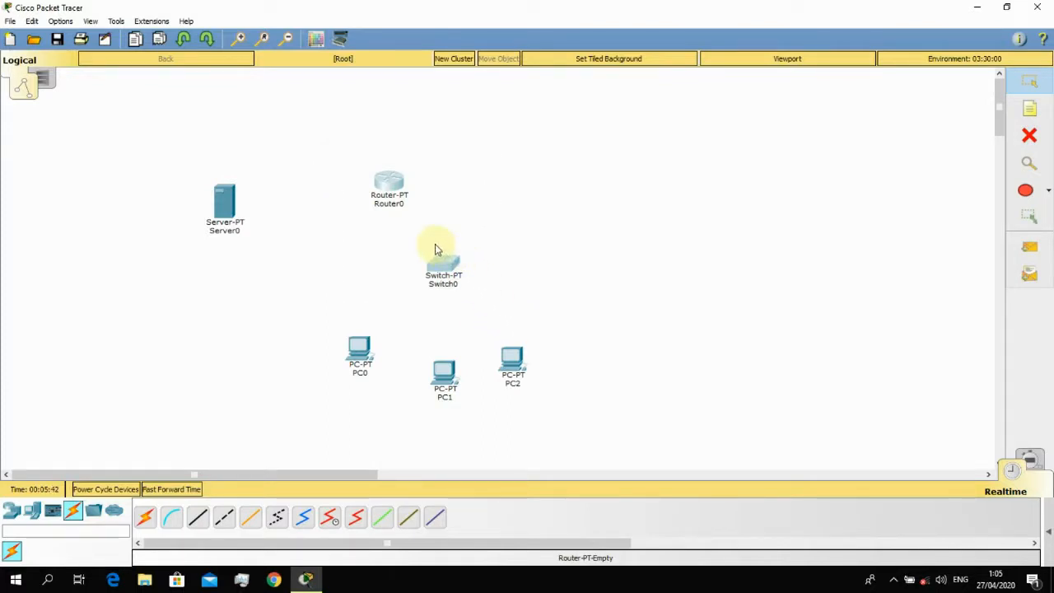
- Connect Server0 to Router0 with an automatically chosen connection type
left_click(145, 517)
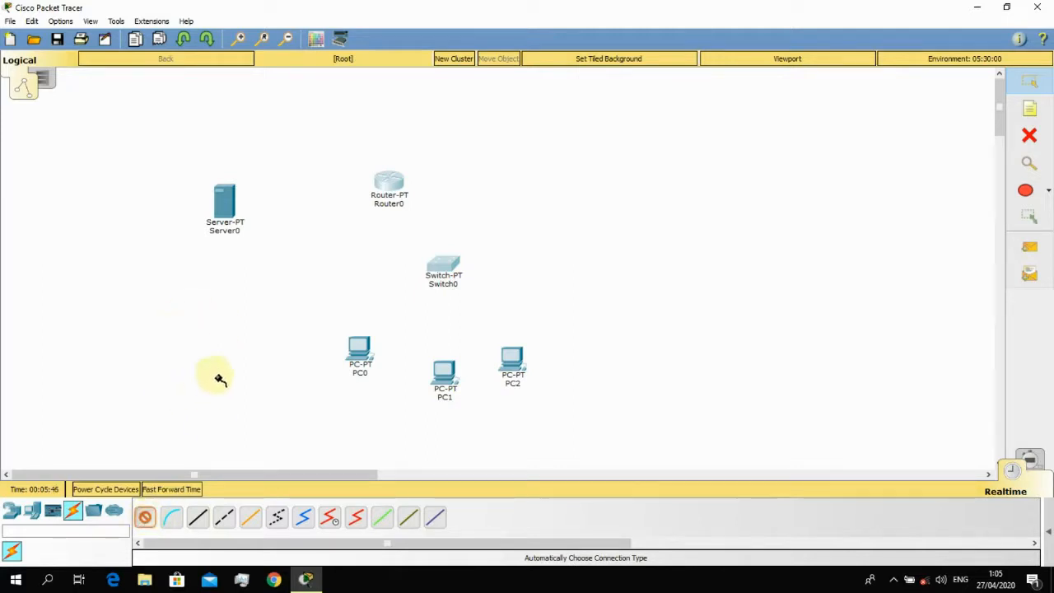
left_click(226, 212)
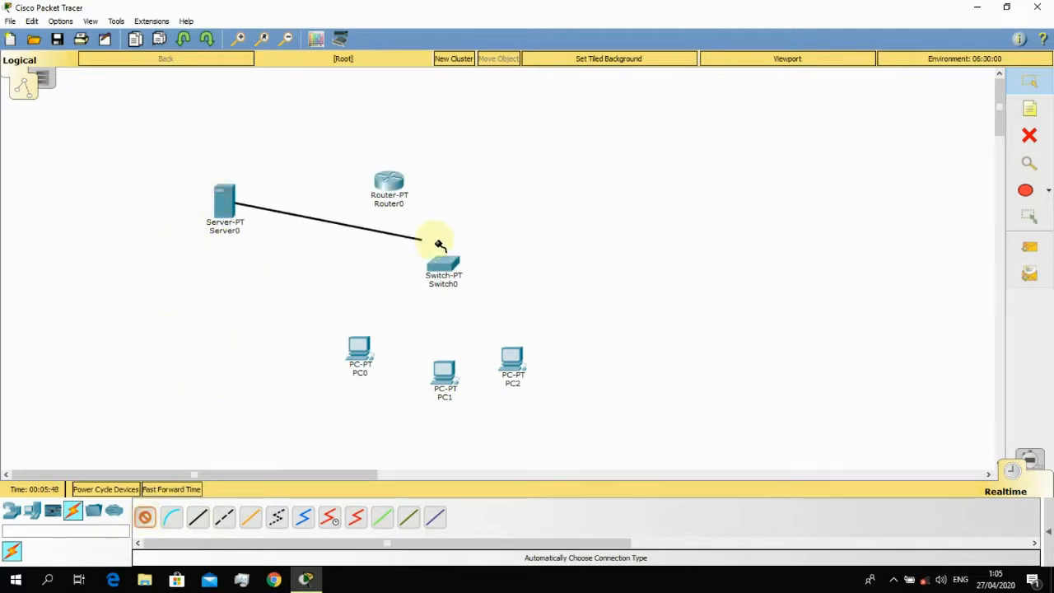
left_click(388, 183)
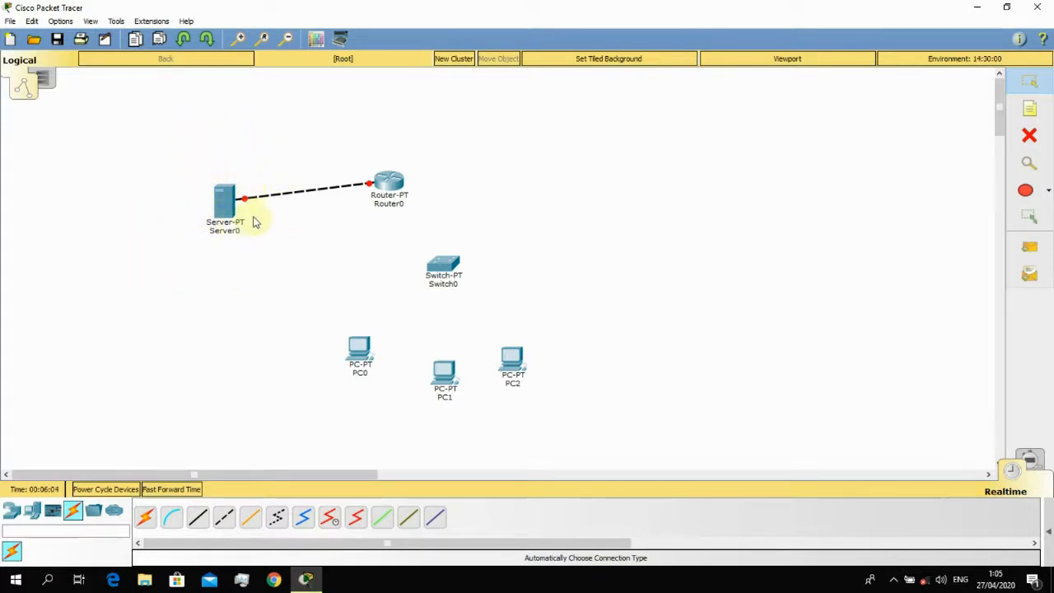
- Examine both ends of the link between Server0 and Router0, including its port labels
mouse_move(248, 205)
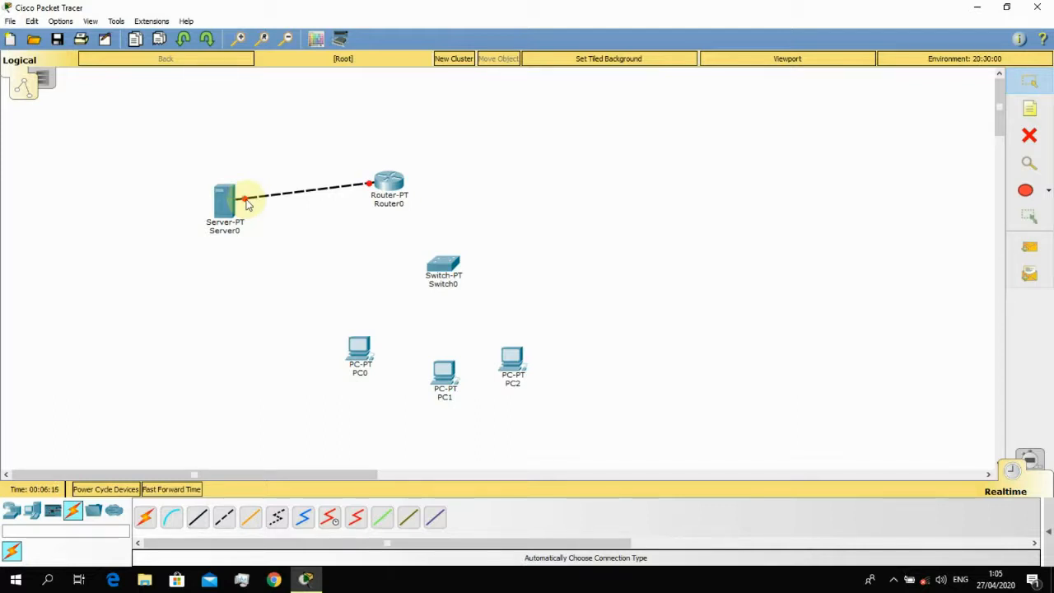
left_click_drag(172, 139, 297, 291)
left_click_drag(492, 212, 325, 123)
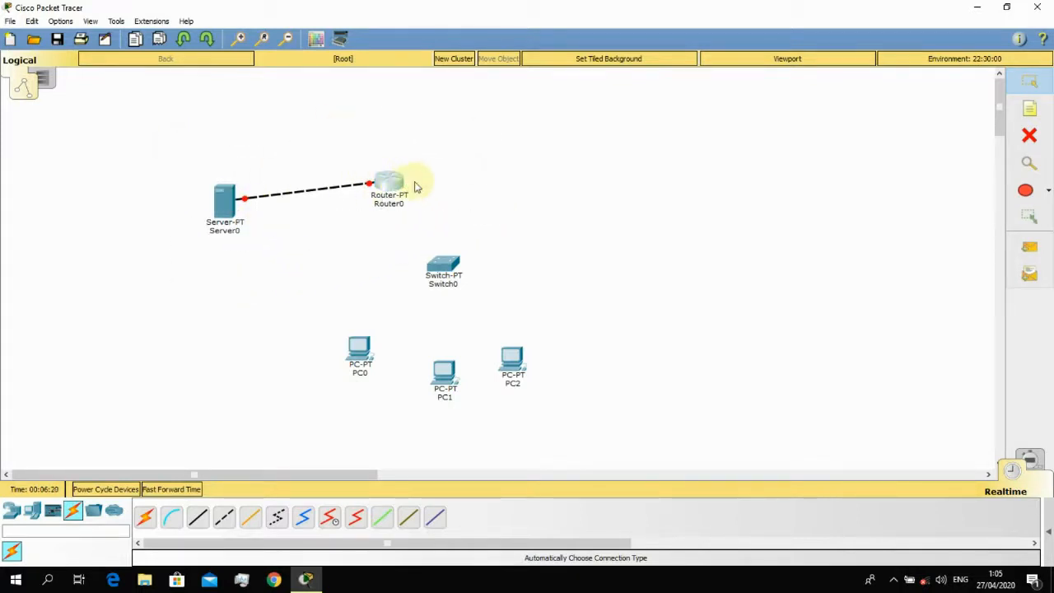
left_click(450, 187)
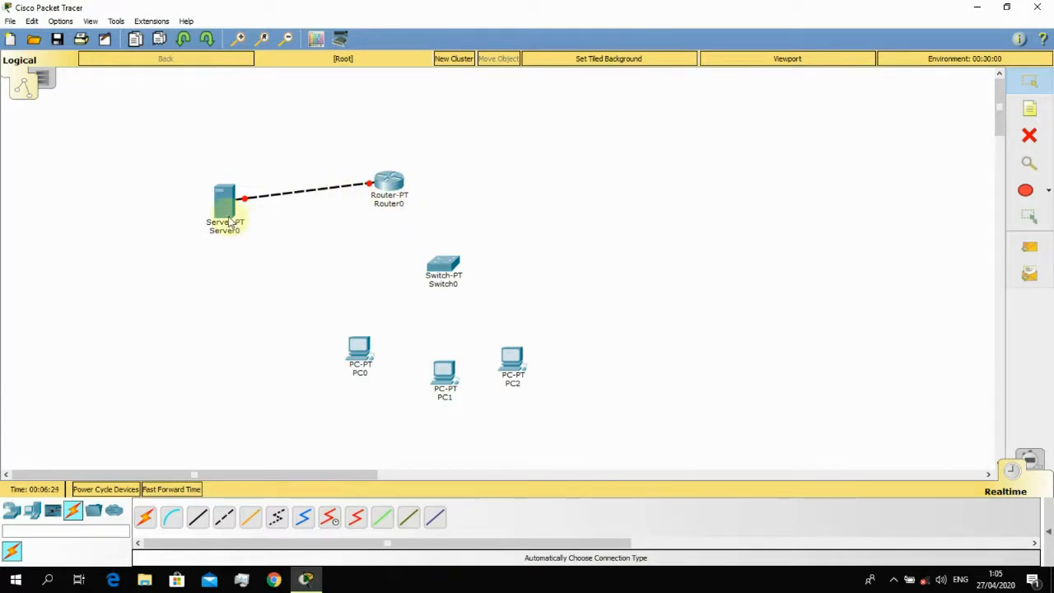
mouse_move(230, 220)
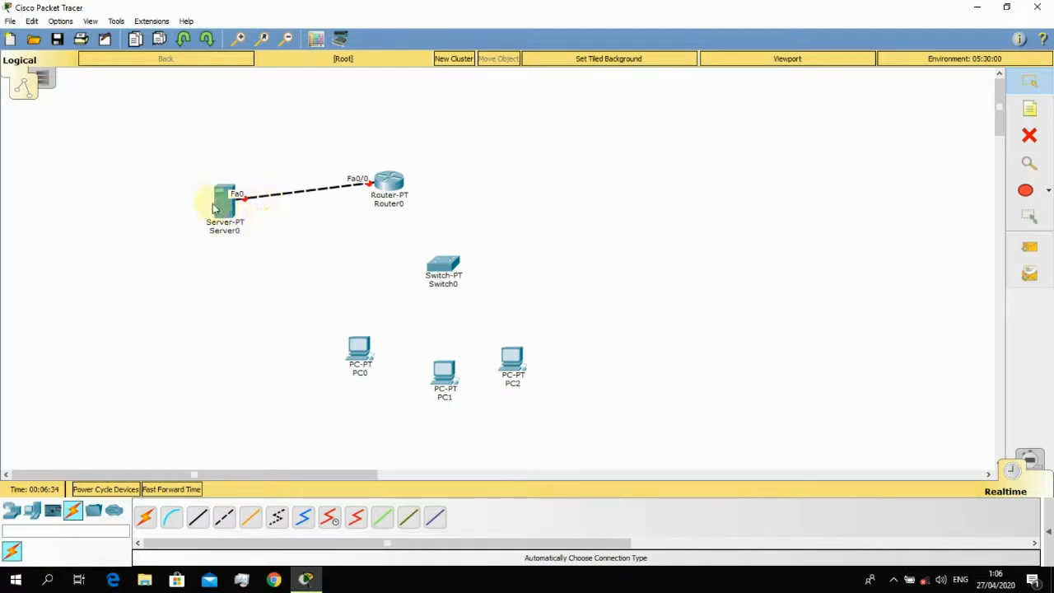
- Shift Server0 slightly left, view its global configuration settings, and minimize its device window
left_click_drag(221, 207, 211, 212)
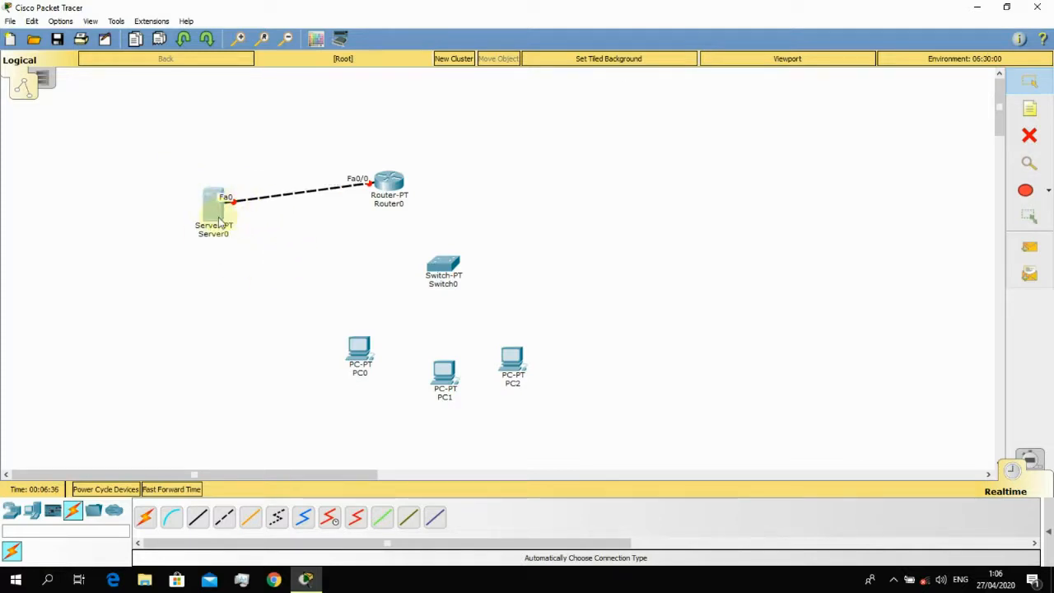
left_click(212, 216)
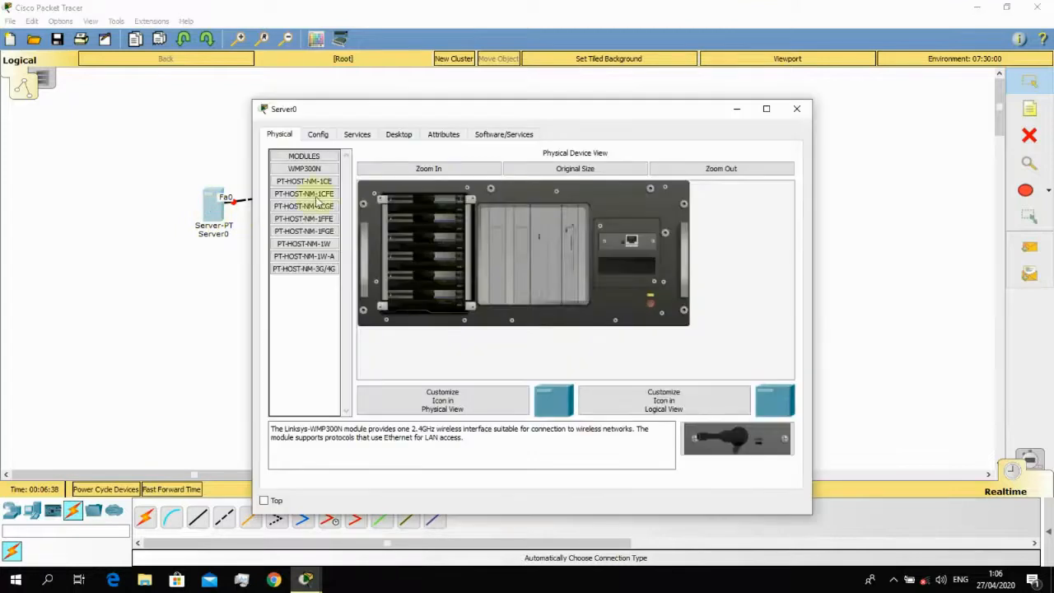
left_click(318, 136)
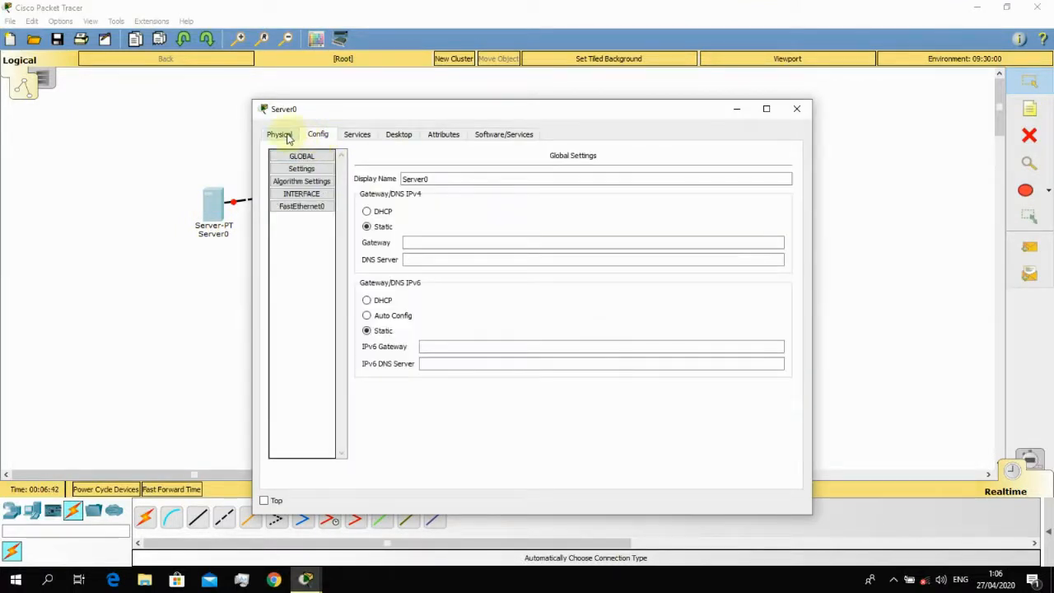
left_click_drag(378, 111, 447, 100)
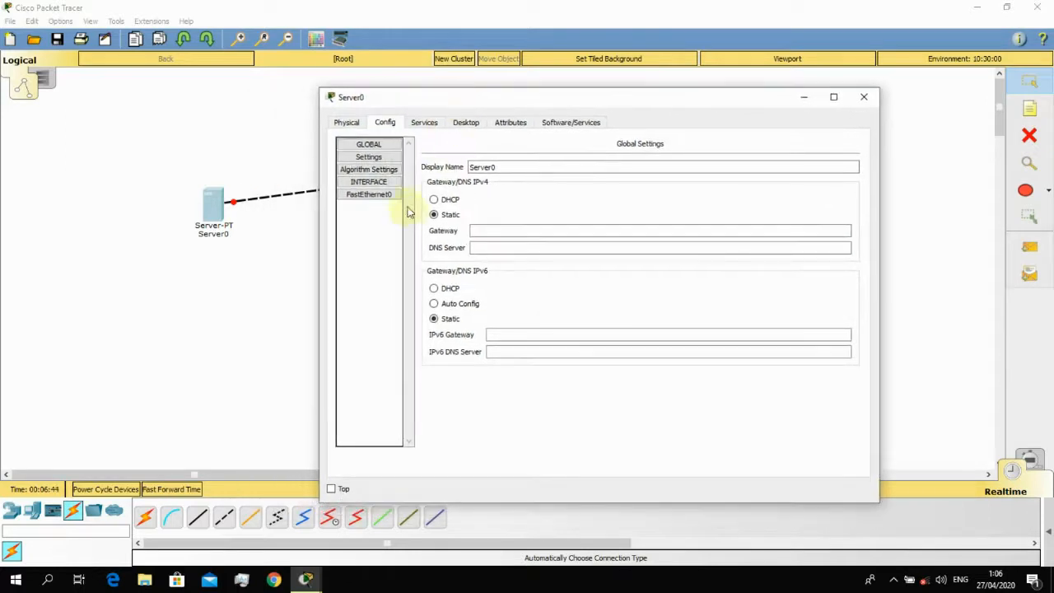
left_click(804, 96)
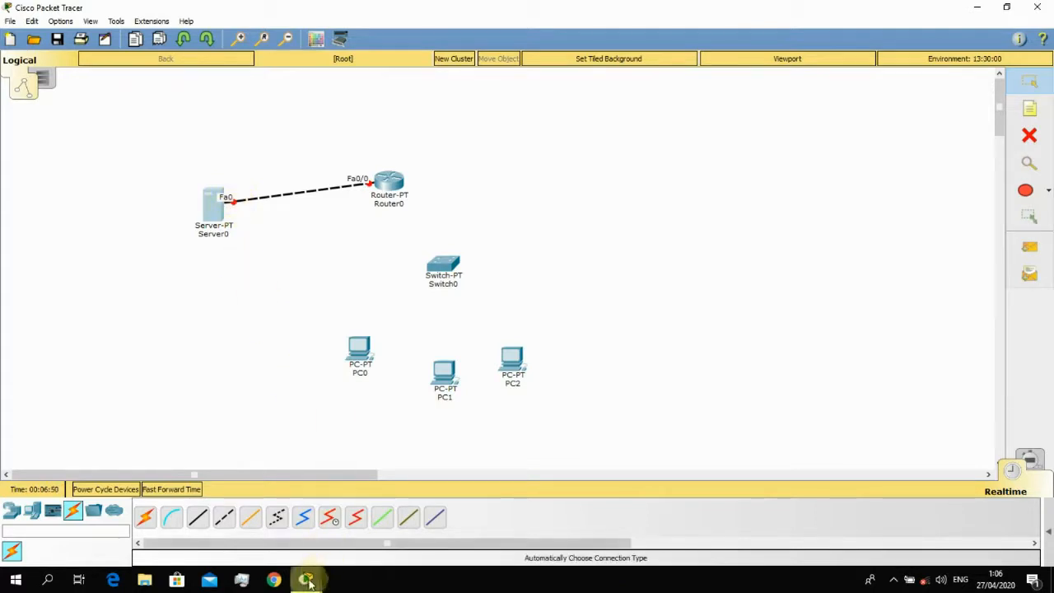
- Restore Server0's device window and open the FastEthernet0 interface configuration
mouse_move(306, 579)
left_click(369, 496)
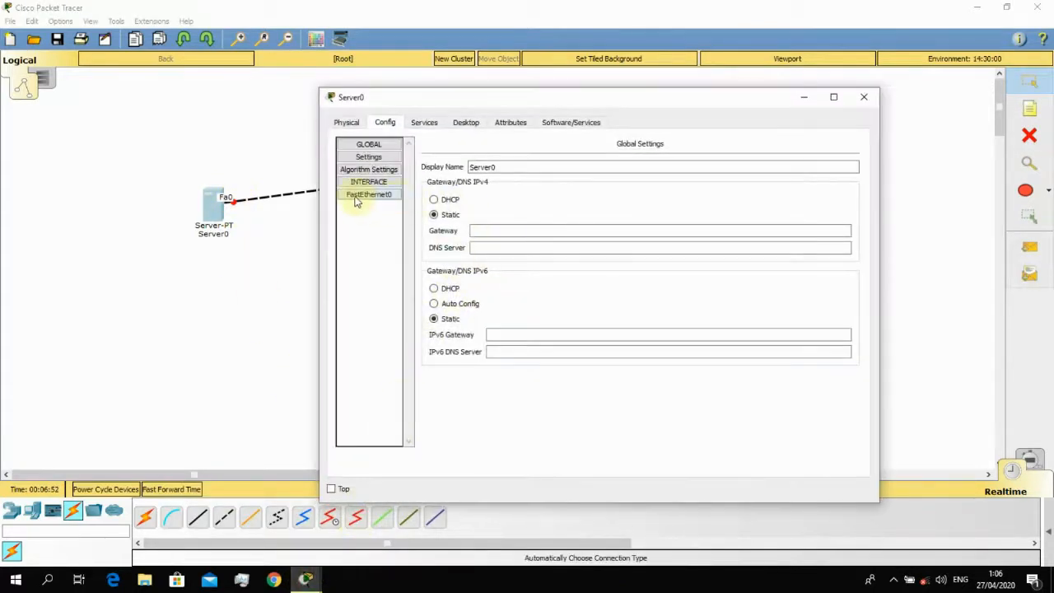
left_click(369, 195)
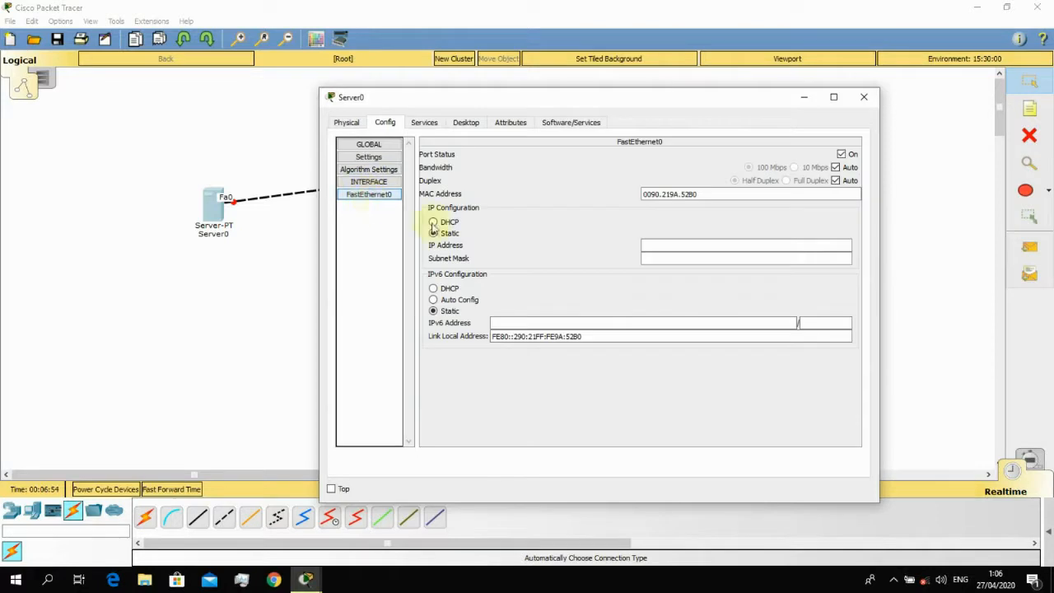
left_click_drag(760, 104, 733, 87)
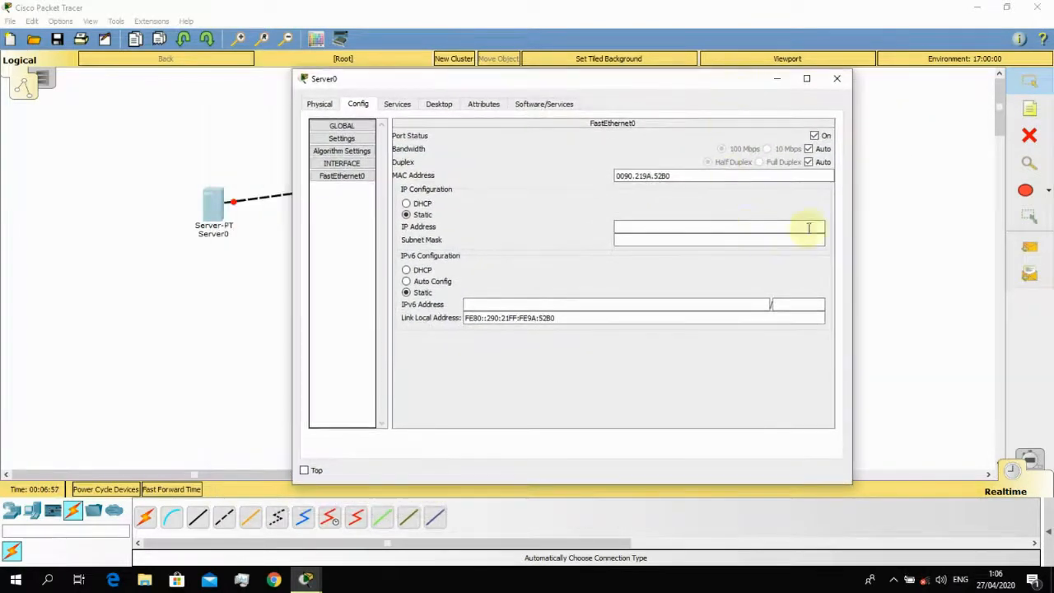
- Toggle Server0's FastEthernet0 port off and back on, and close its device window
left_click(814, 135)
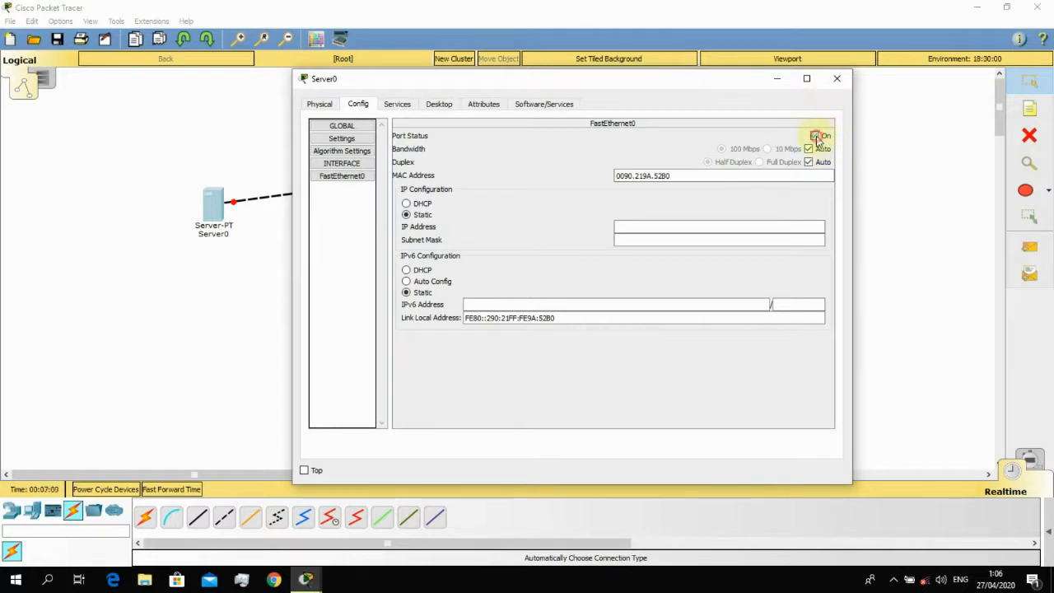
left_click(815, 136)
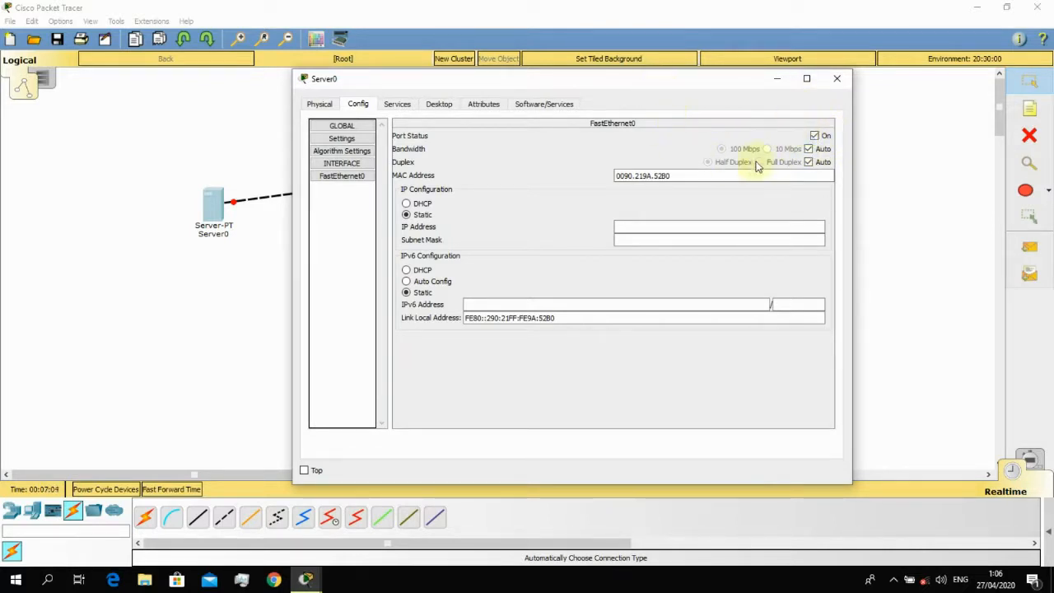
left_click(836, 80)
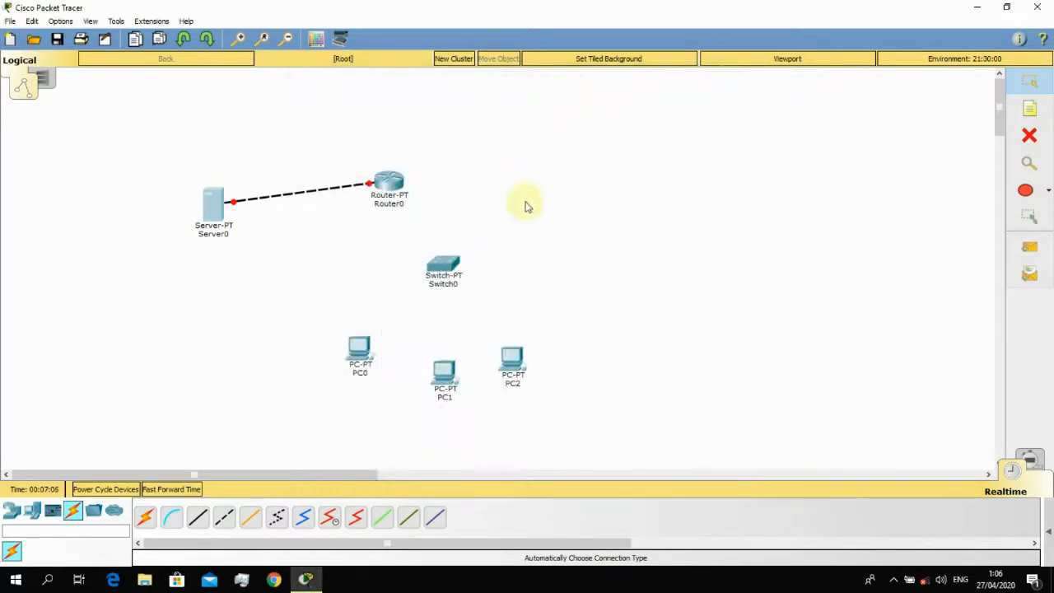
- Turn on Router0's FastEthernet0/0 port in its interface configuration and close the device window
left_click(396, 182)
left_click_drag(396, 181, 407, 173)
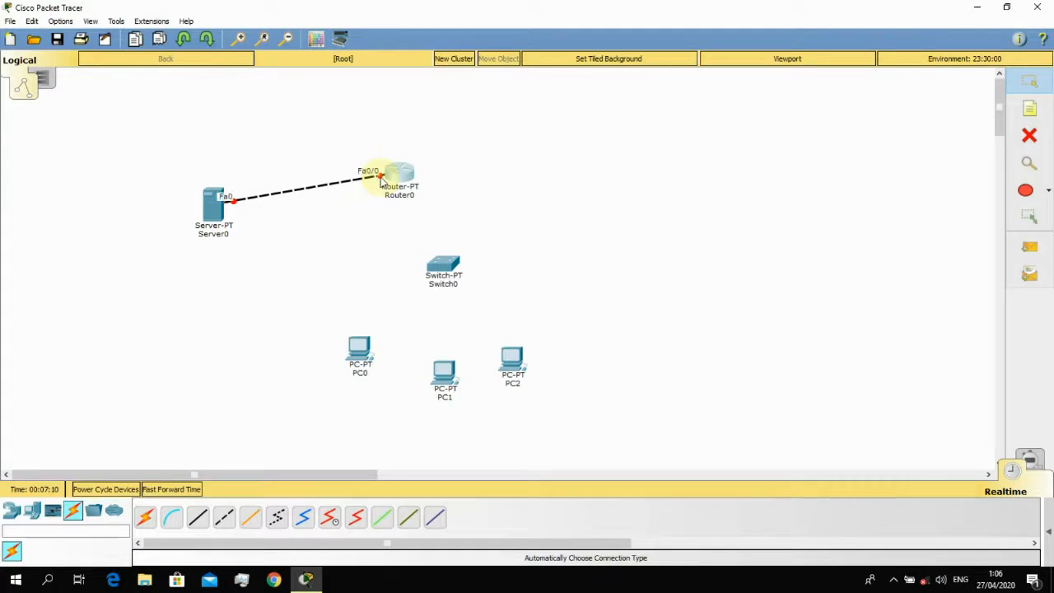
left_click(402, 178)
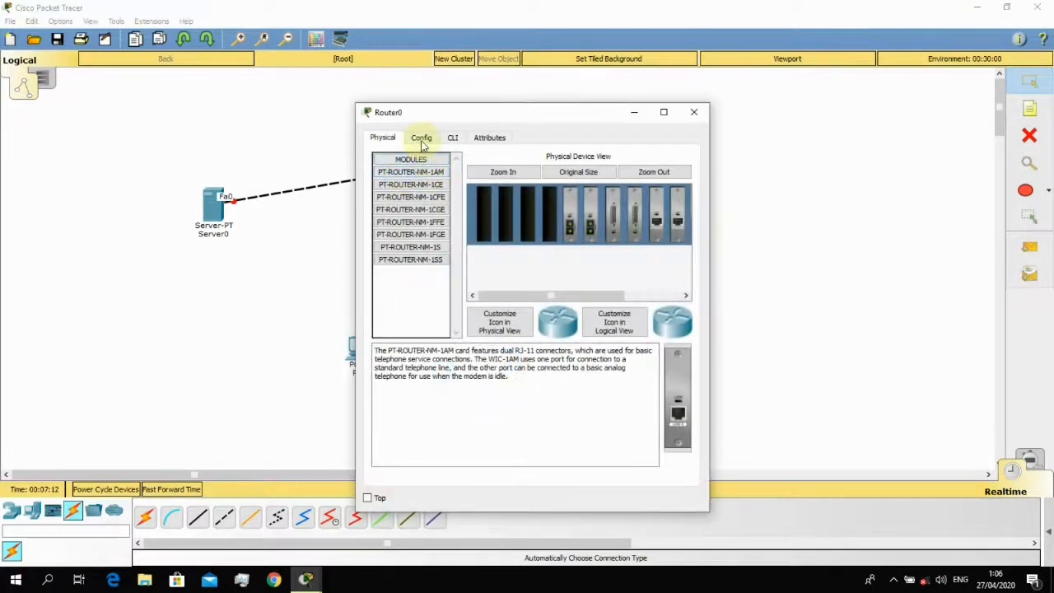
left_click(421, 137)
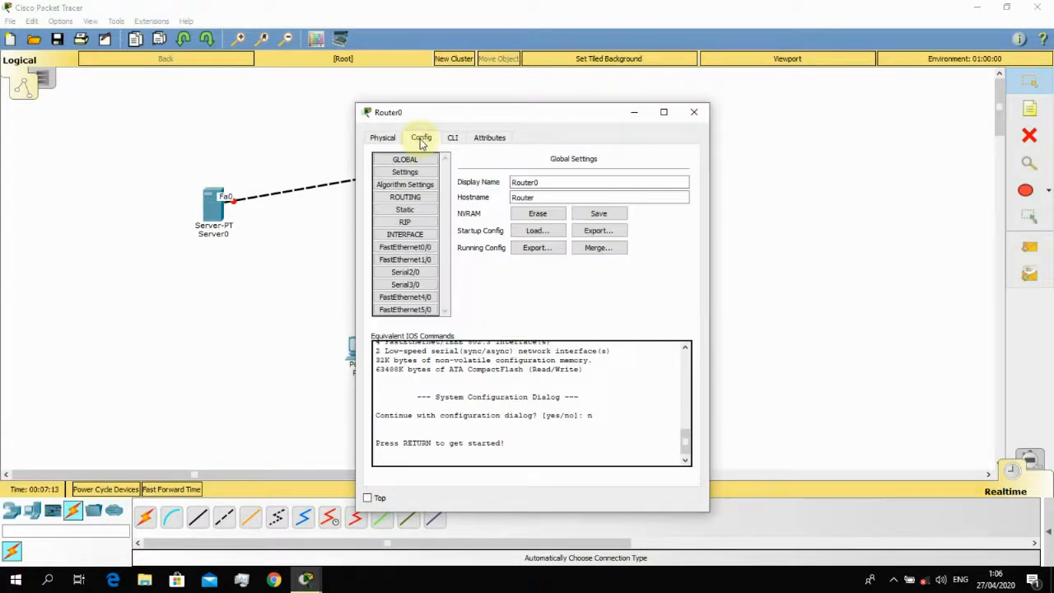
left_click(429, 248)
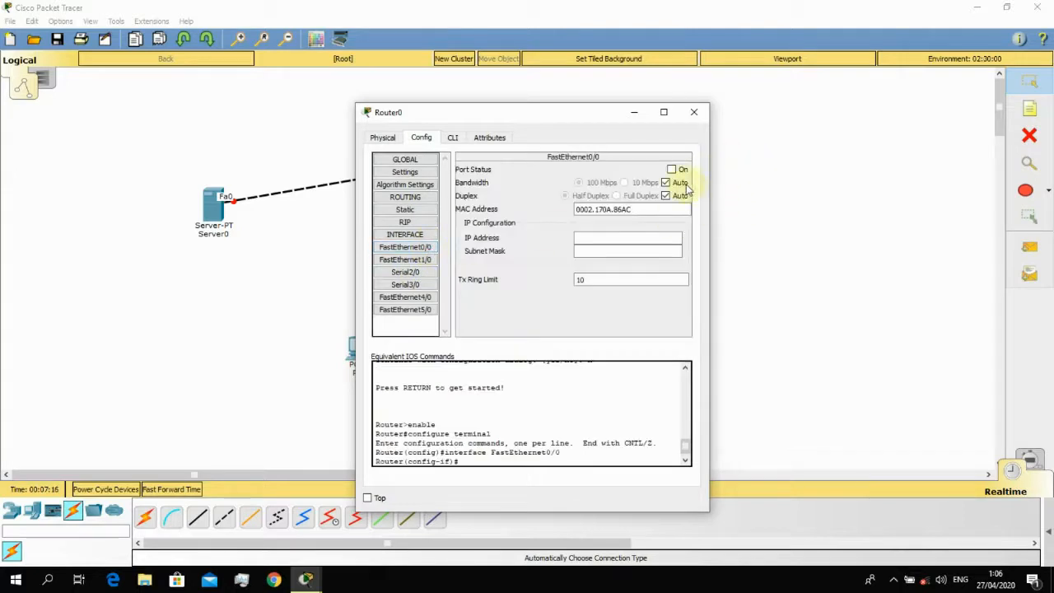
left_click(671, 169)
left_click_drag(583, 114, 785, 86)
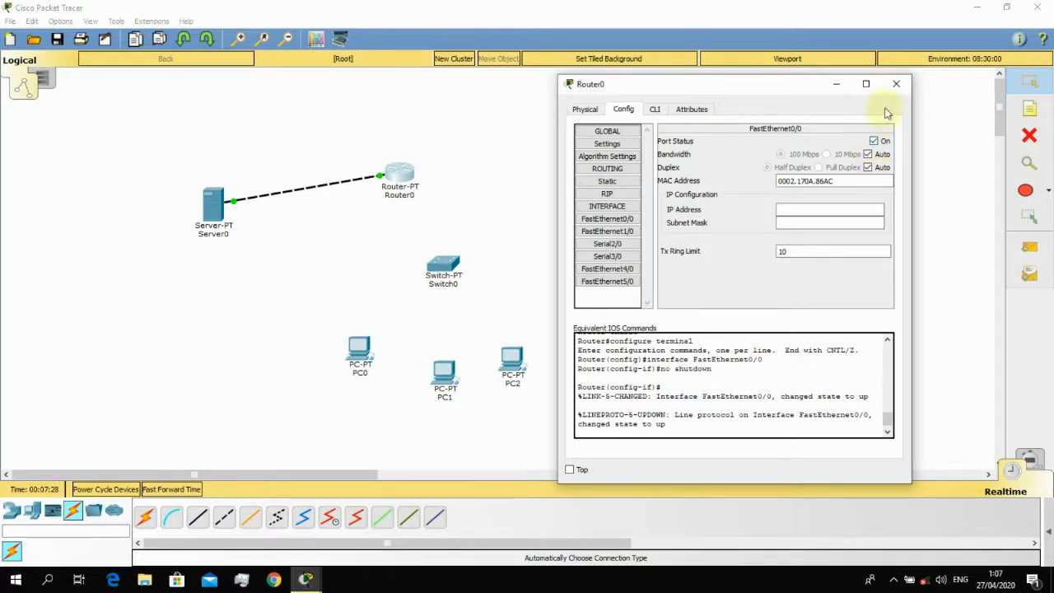
left_click(896, 84)
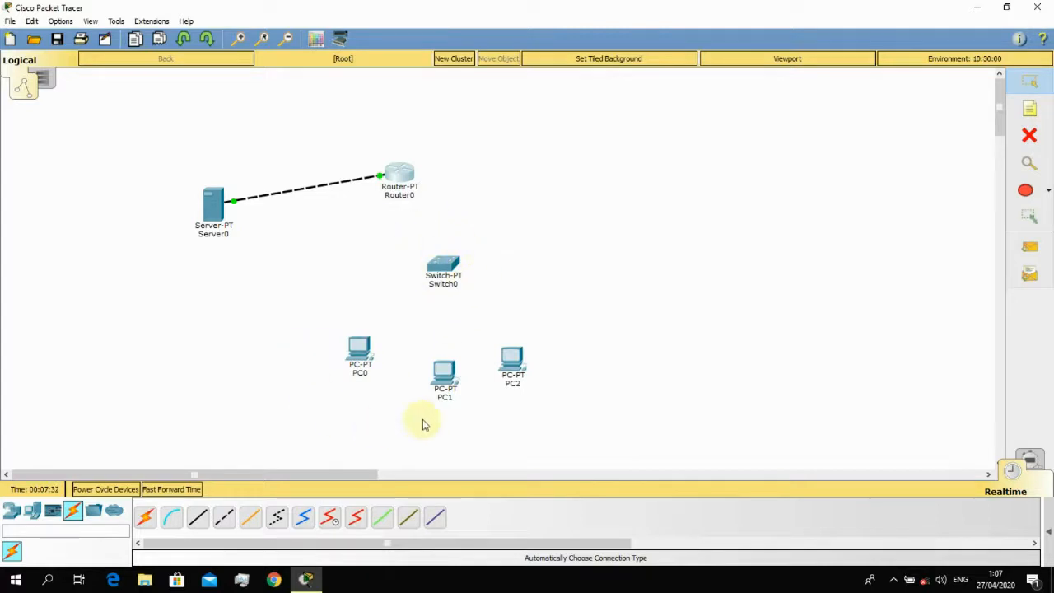
- Connect Router0 to Switch0 with an automatically chosen connection type
left_click(145, 517)
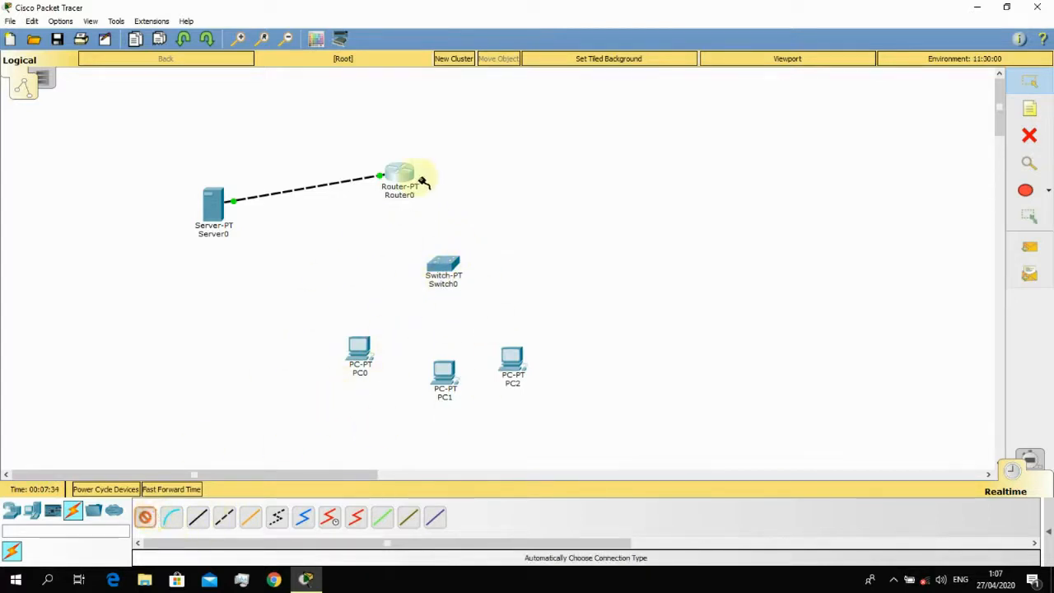
left_click(422, 181)
left_click(436, 261)
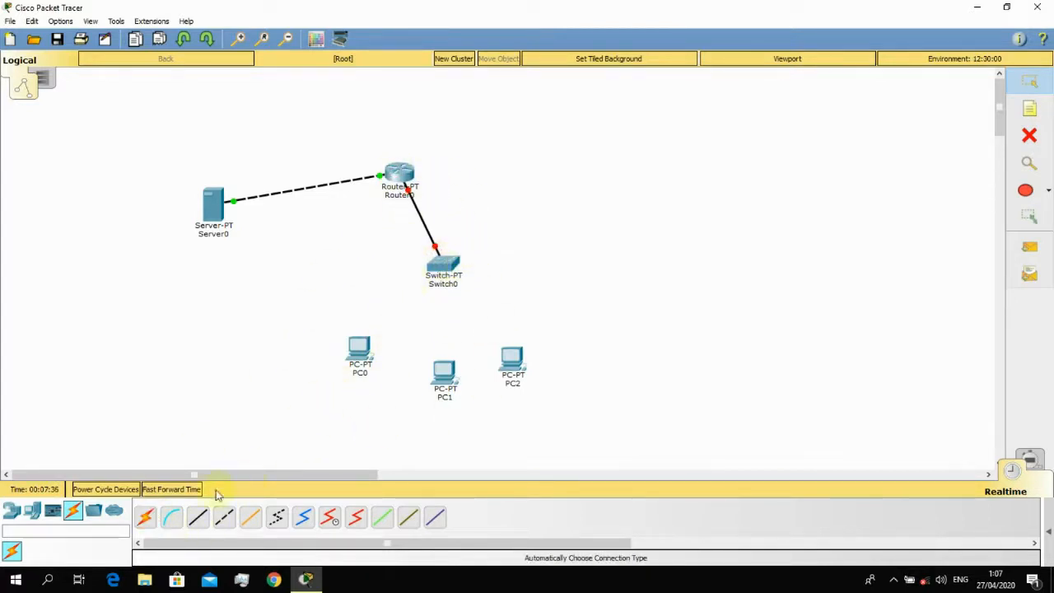
- Connect PC0, PC1 and PC2 to Switch0 with automatically chosen connection types
left_click(145, 517)
left_click(359, 350)
left_click(436, 265)
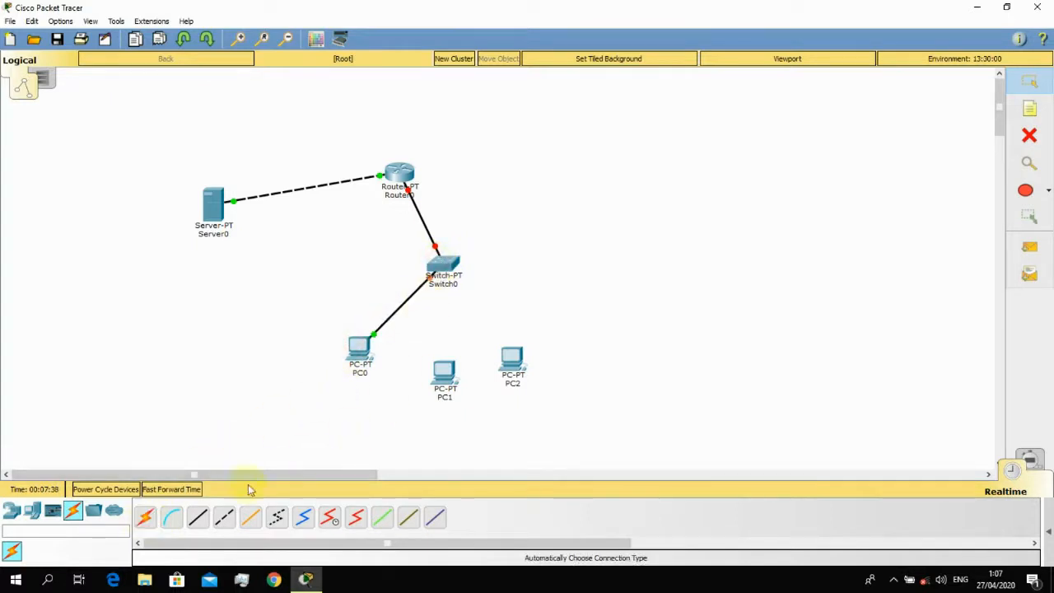
left_click(145, 518)
left_click(445, 371)
left_click(441, 268)
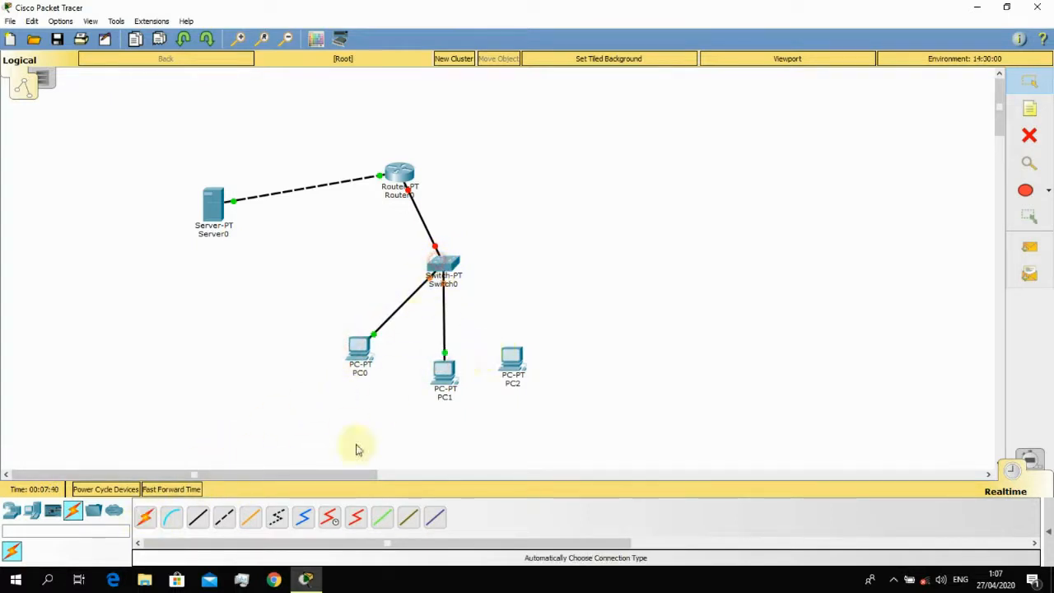
left_click(145, 517)
left_click(514, 354)
left_click(450, 263)
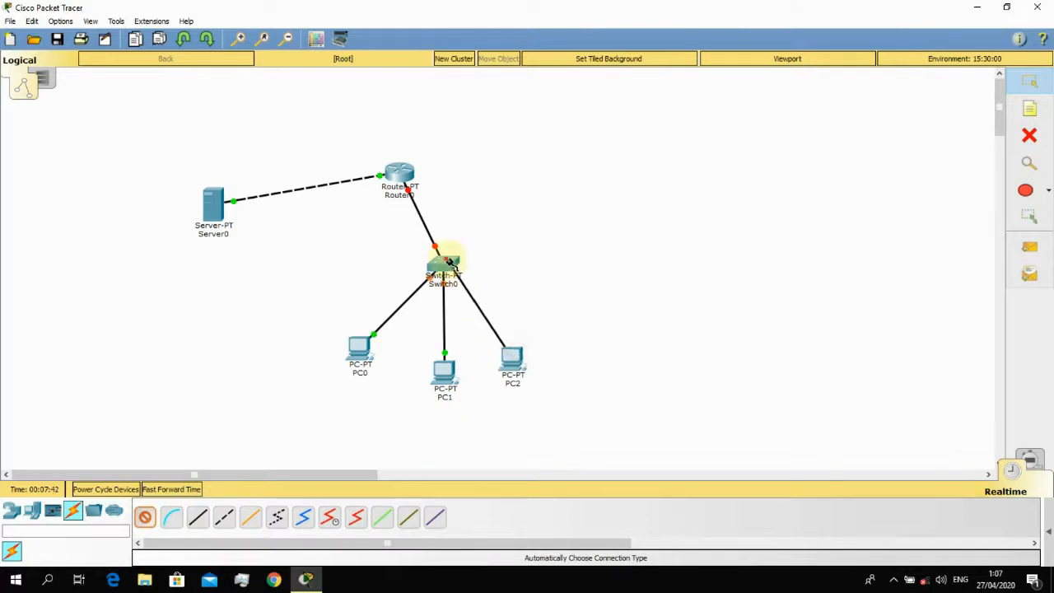
- Move Server0 and Router0 further left in the workspace, roughly level with each other
left_click_drag(213, 205, 185, 186)
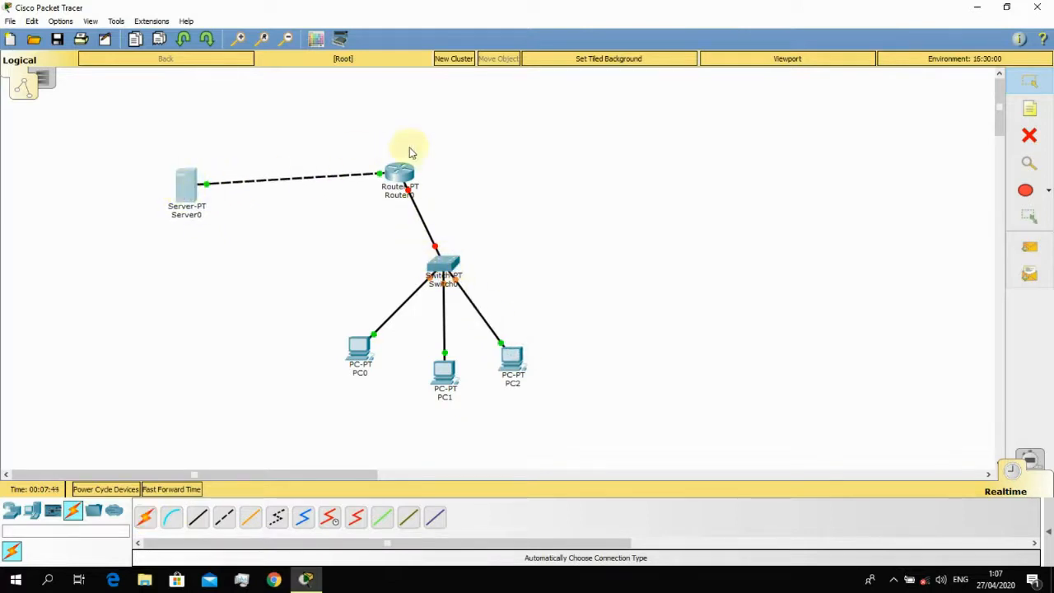
left_click_drag(401, 173, 345, 165)
left_click_drag(443, 275, 422, 284)
mouse_move(357, 171)
left_mouse_down()
mouse_move(346, 161)
mouse_move(354, 174)
left_mouse_up()
- Spread PC0, PC1 and PC2 apart beneath Switch0 and place the switch directly above PC1
left_click(421, 284)
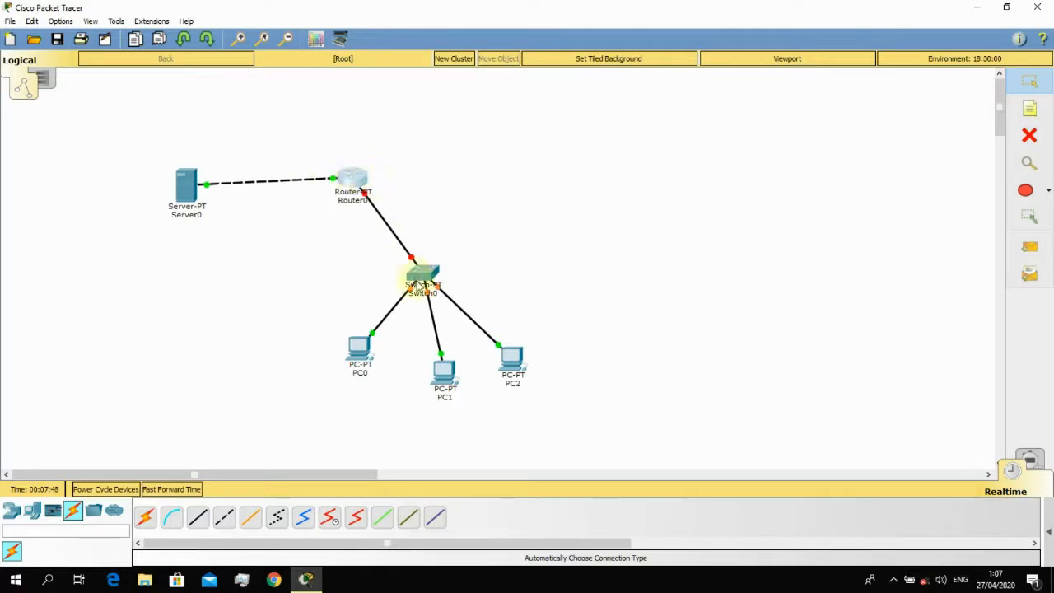
left_click_drag(423, 284, 445, 274)
left_click_drag(438, 375, 459, 394)
left_click_drag(513, 357, 536, 360)
left_click_drag(367, 353, 375, 362)
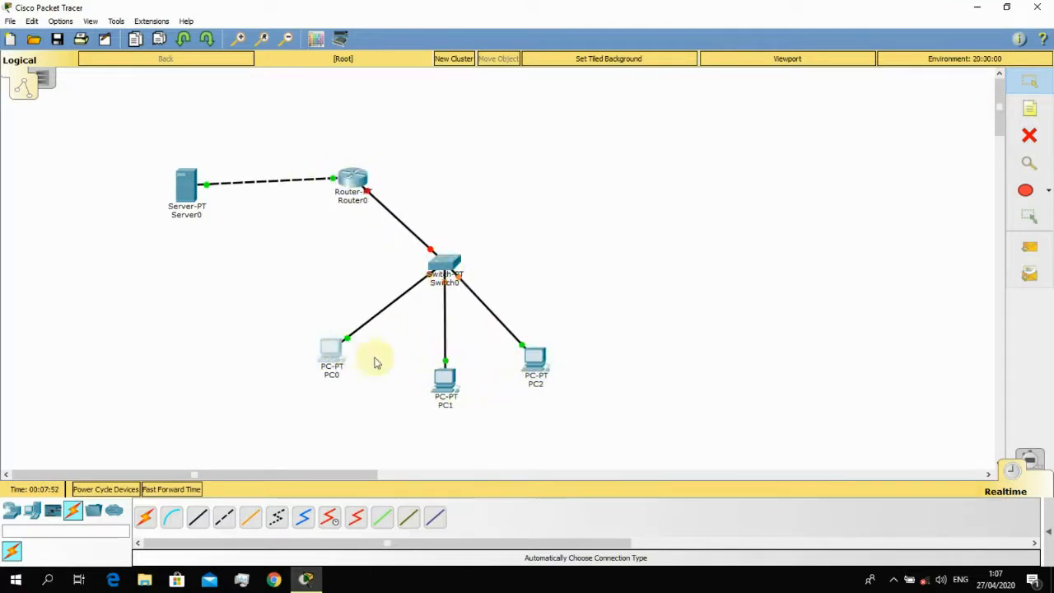
left_click_drag(443, 377, 430, 381)
left_click_drag(530, 364, 546, 366)
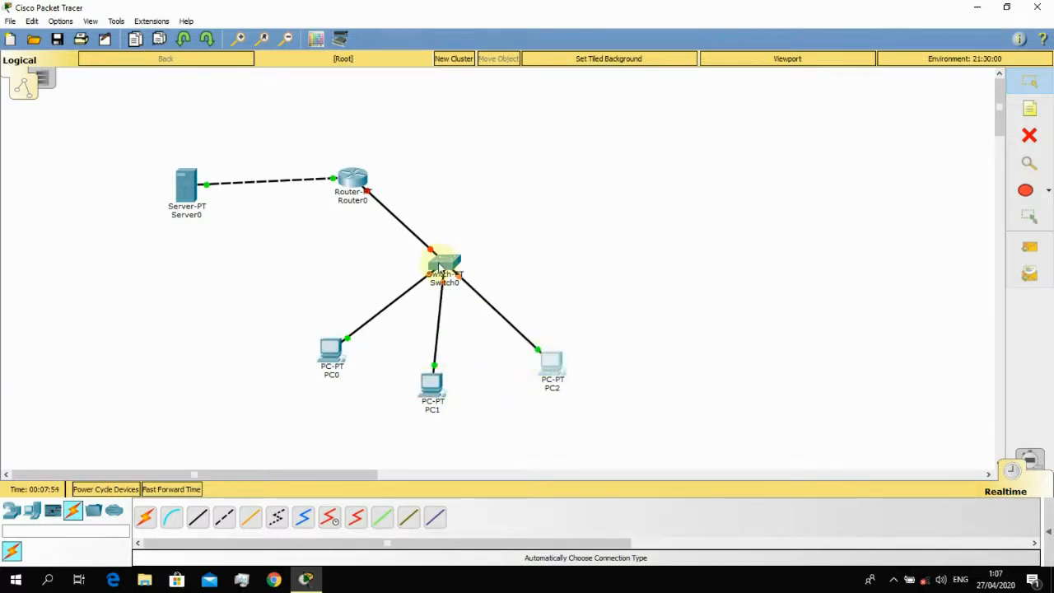
mouse_move(441, 267)
left_mouse_down()
mouse_move(419, 263)
mouse_move(432, 265)
left_mouse_up()
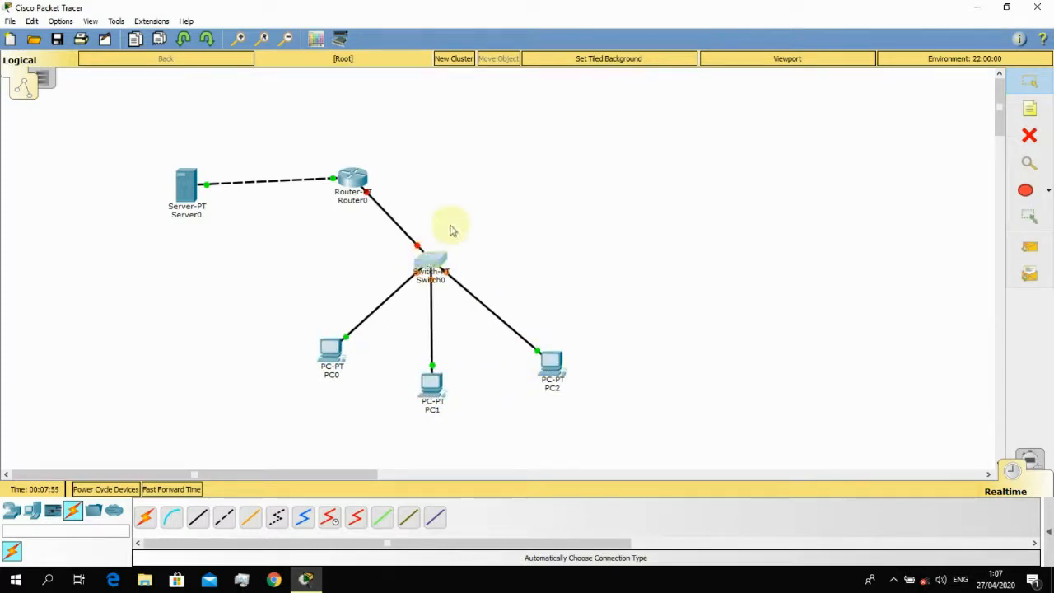
- Check the port labels between Router0 and Switch0, and turn on Router0's FastEthernet1/0 port
left_click(349, 177)
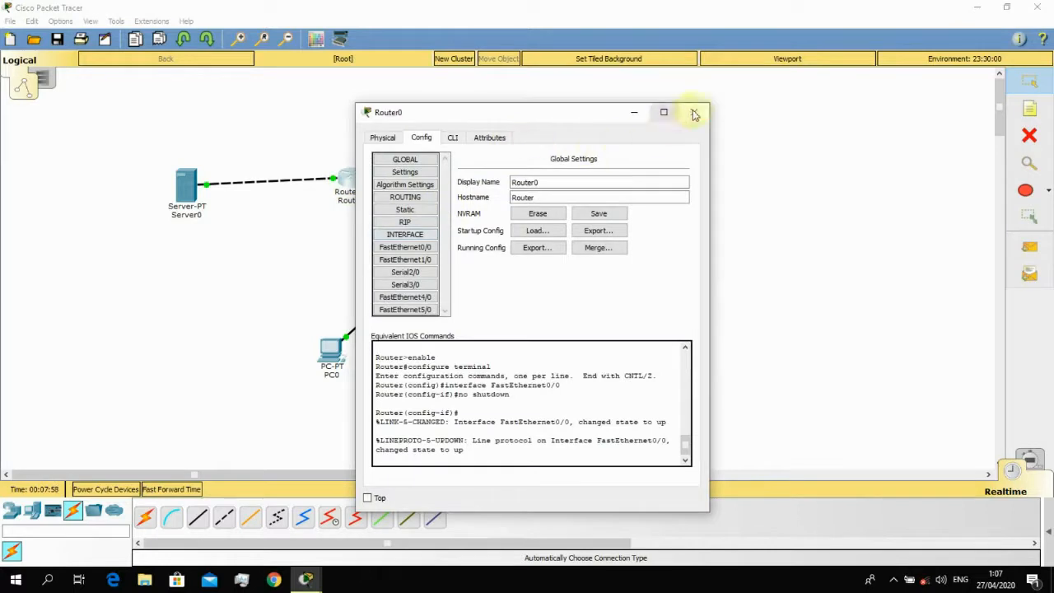
left_click(695, 112)
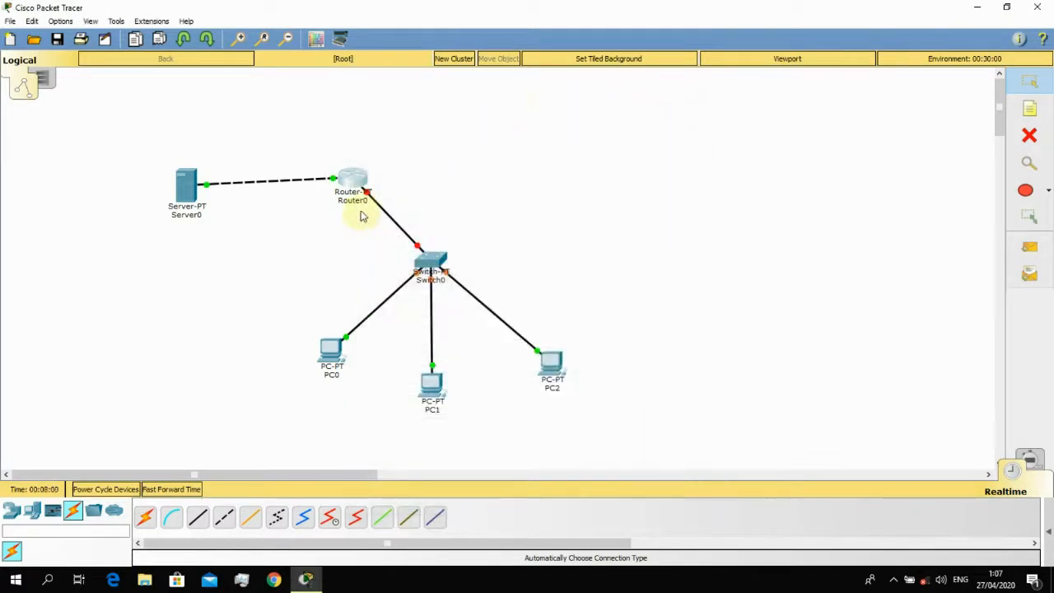
mouse_move(373, 203)
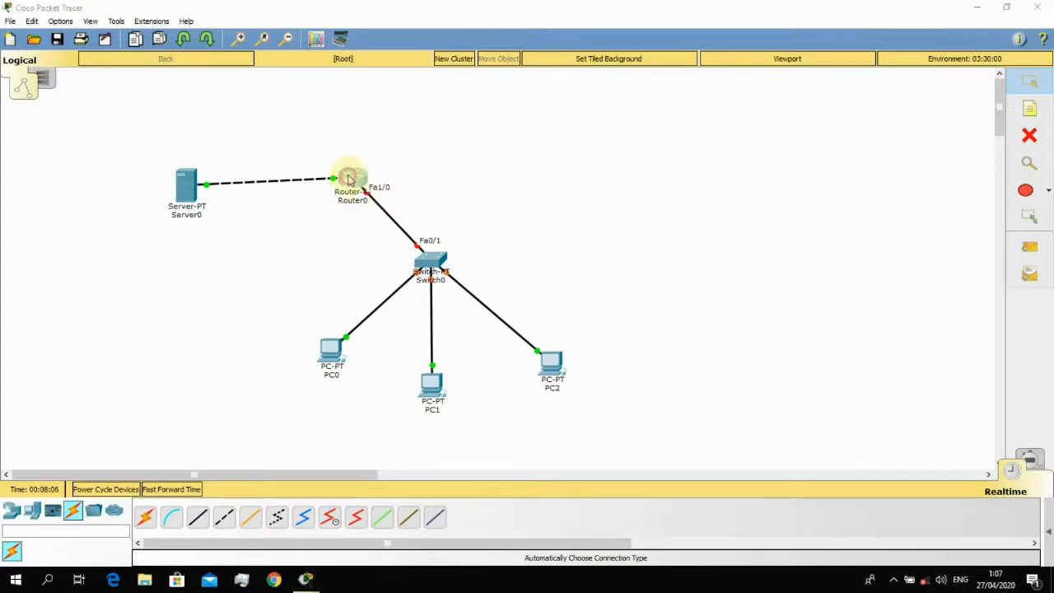
left_click(350, 177)
left_click(428, 260)
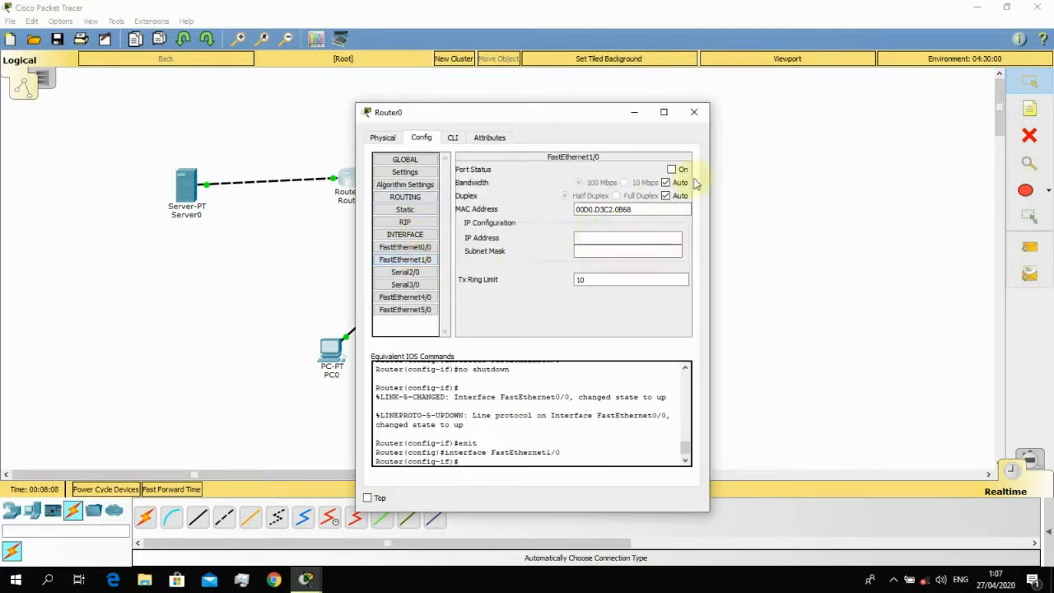
left_click(674, 171)
left_click(694, 112)
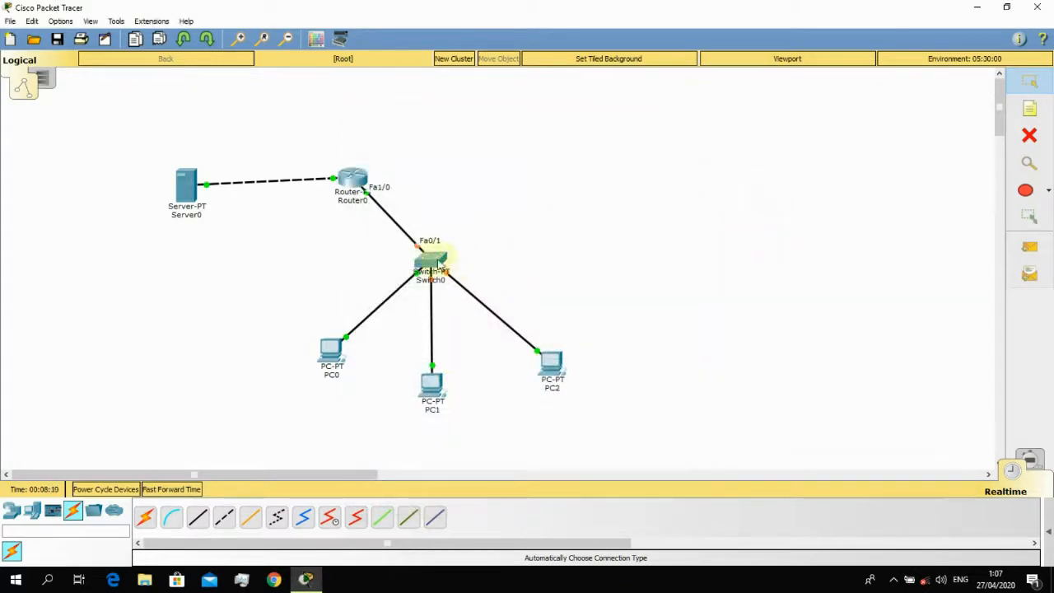
- Move Switch0 farther to the right of Router0 and arrange PC0, PC1 and PC2 evenly spaced beneath it
left_click_drag(432, 262, 534, 227)
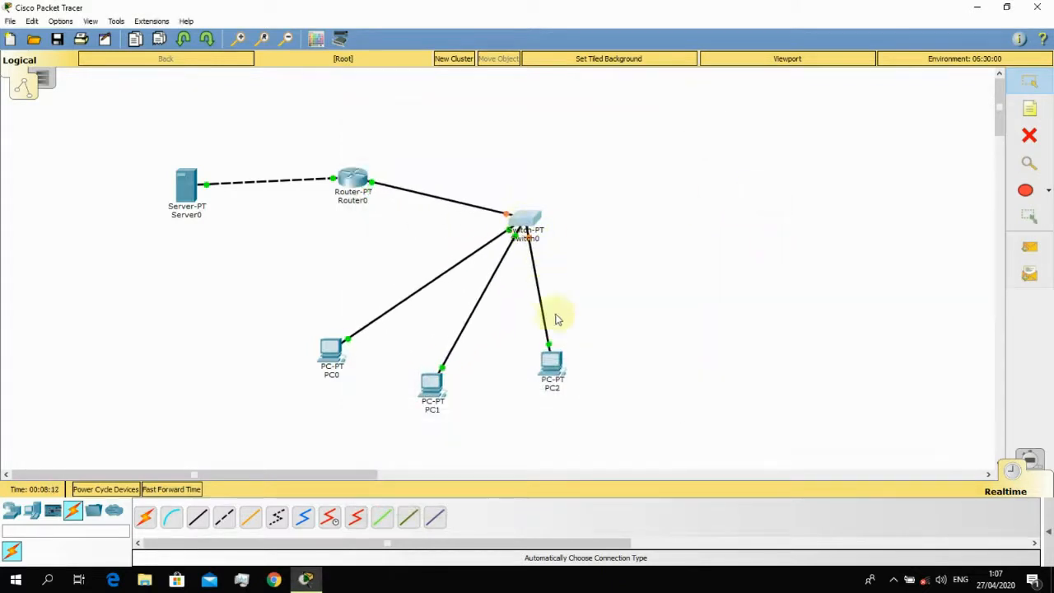
left_click_drag(552, 360, 651, 331)
left_click_drag(432, 383, 569, 350)
left_click_drag(330, 350, 499, 328)
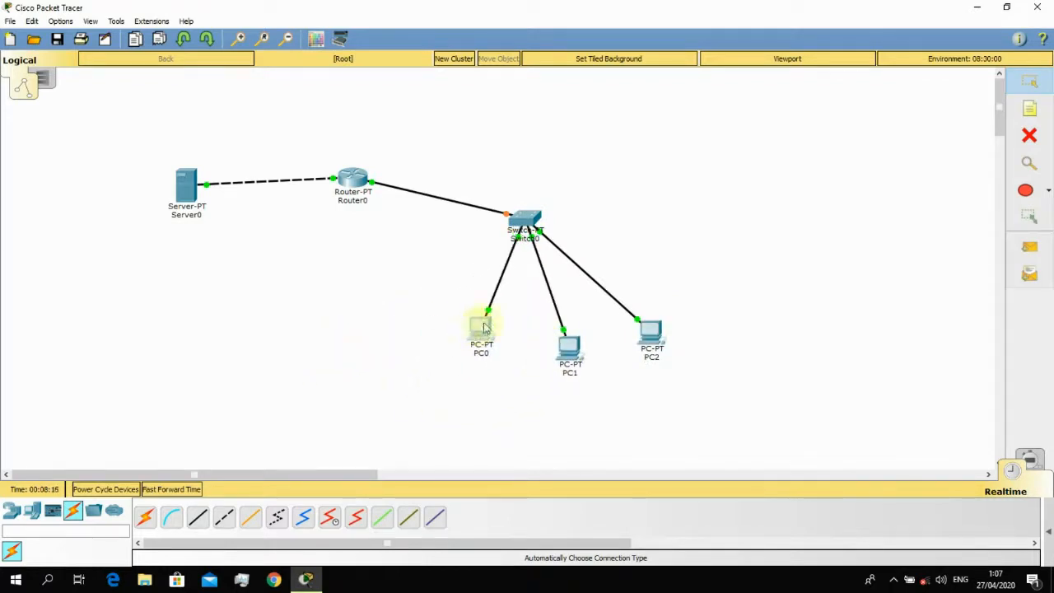
left_click_drag(525, 222, 521, 219)
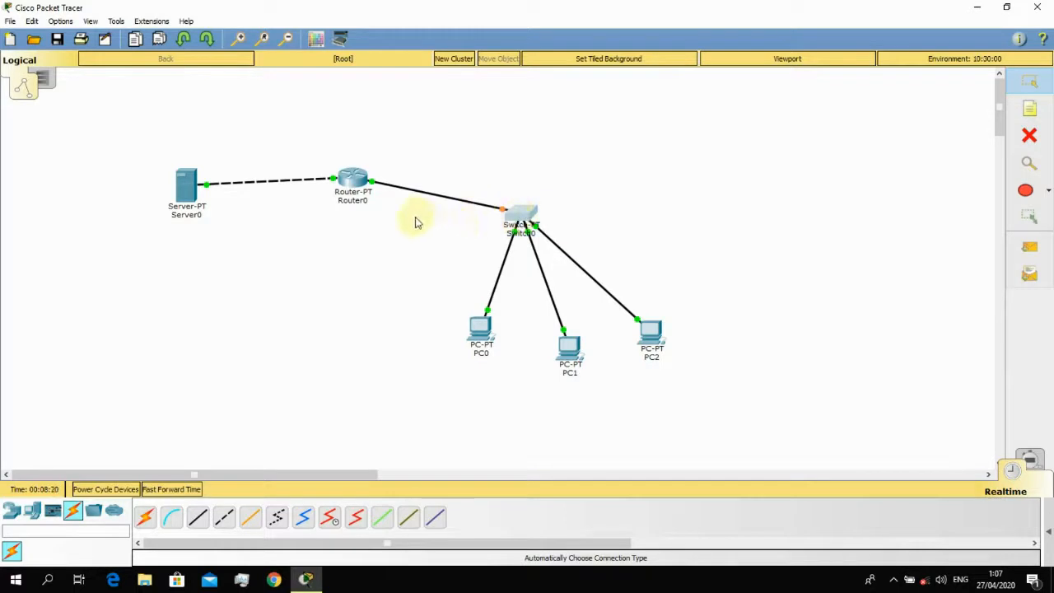
left_click_drag(481, 328, 417, 332)
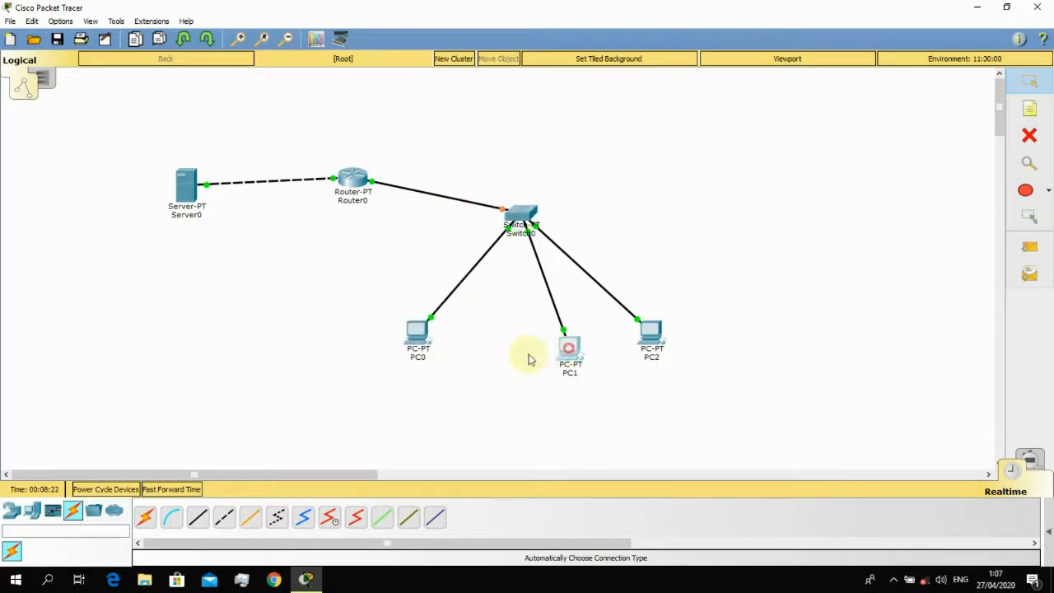
left_click_drag(530, 360, 528, 359)
left_click(796, 108)
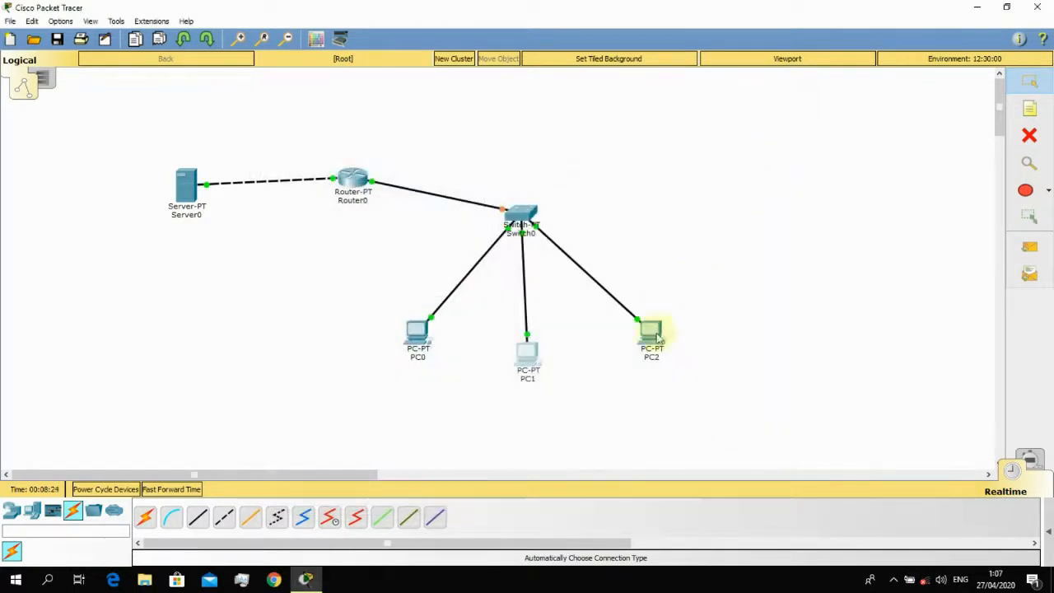
left_click_drag(657, 336, 617, 331)
left_click_drag(529, 354, 511, 354)
left_click(426, 334)
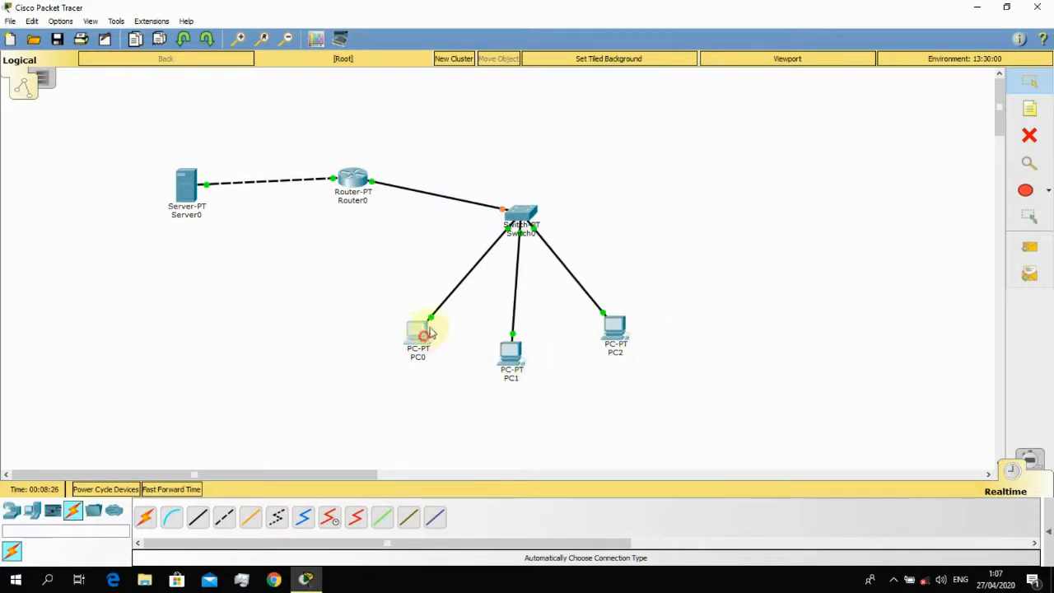
left_click_drag(428, 331, 436, 319)
left_click_drag(527, 213, 510, 216)
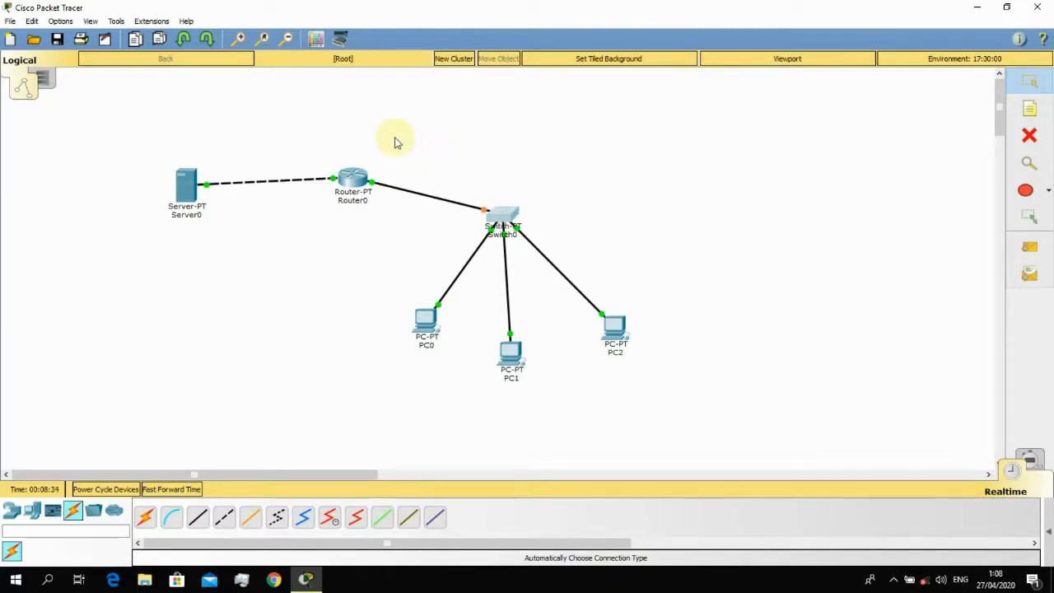
- Give Router0's FastEthernet0/0 interface the IP address 192.168.1.1 with subnet mask 255.255.255.0
left_click_drag(280, 125, 414, 264)
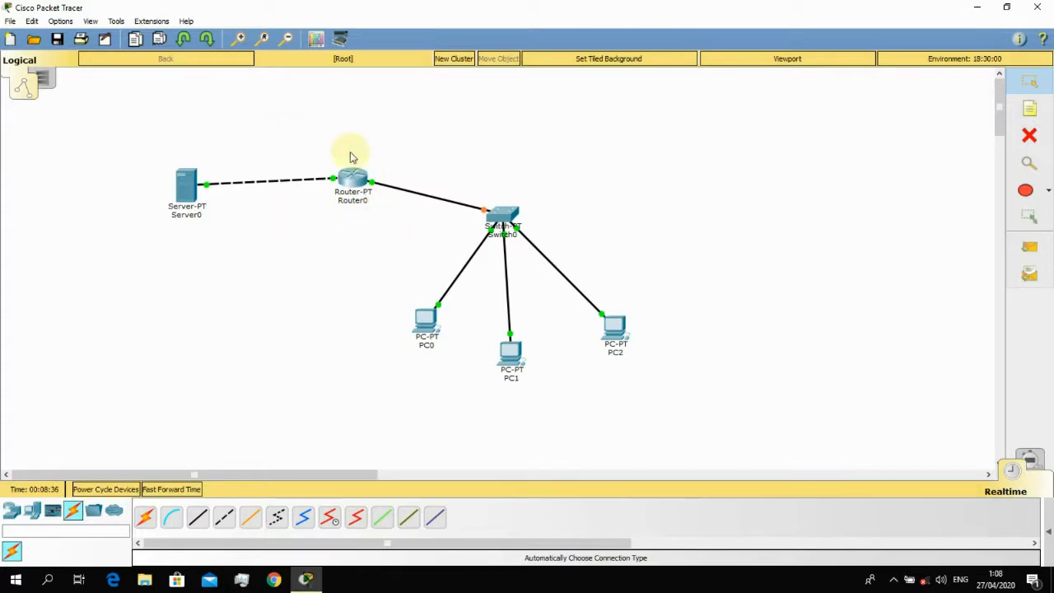
left_click(352, 177)
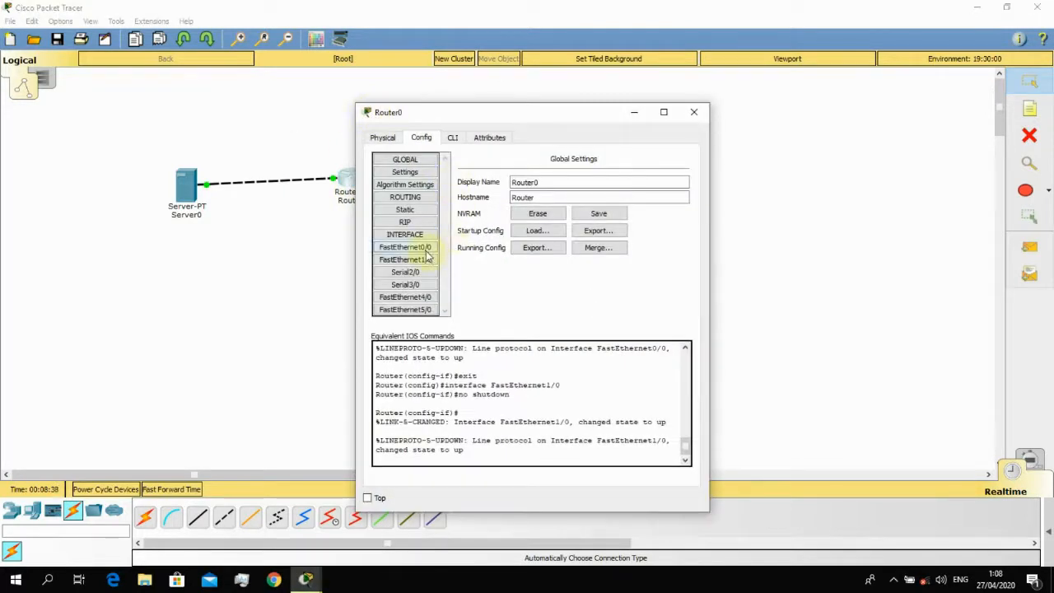
left_click(405, 247)
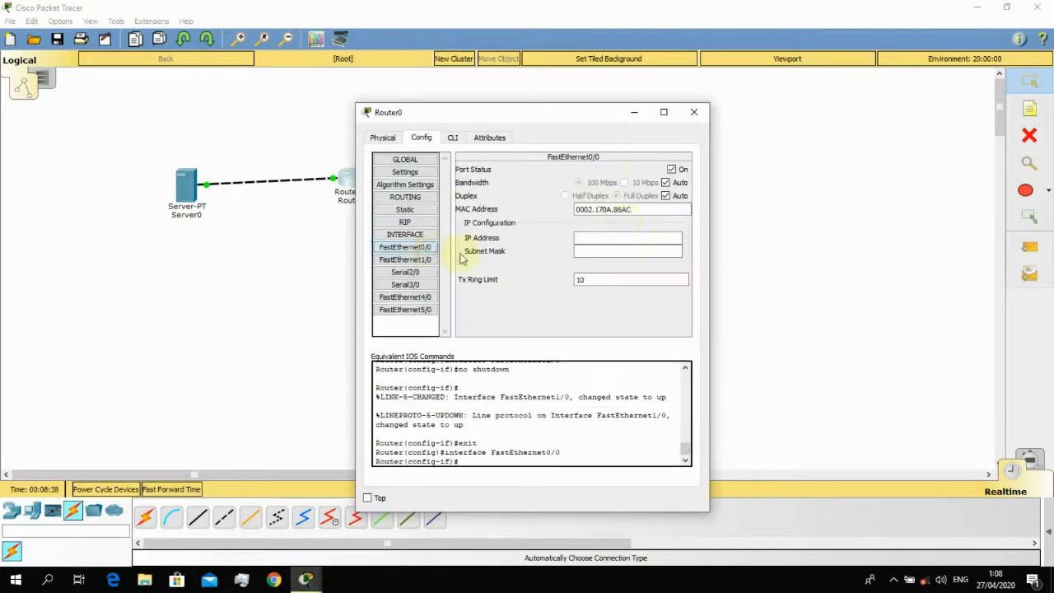
left_click(594, 243)
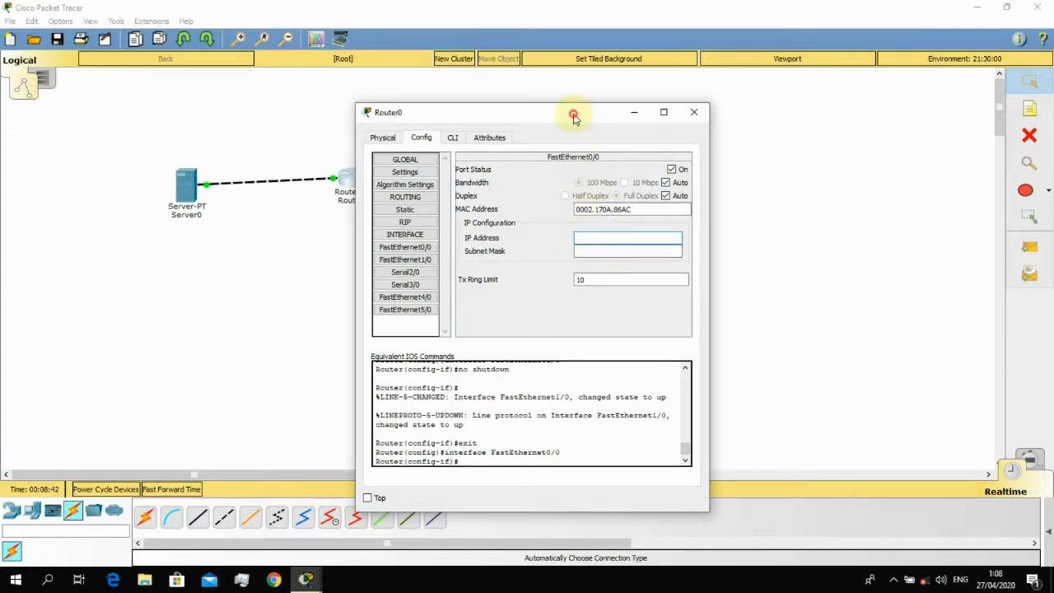
left_click_drag(574, 114, 641, 110)
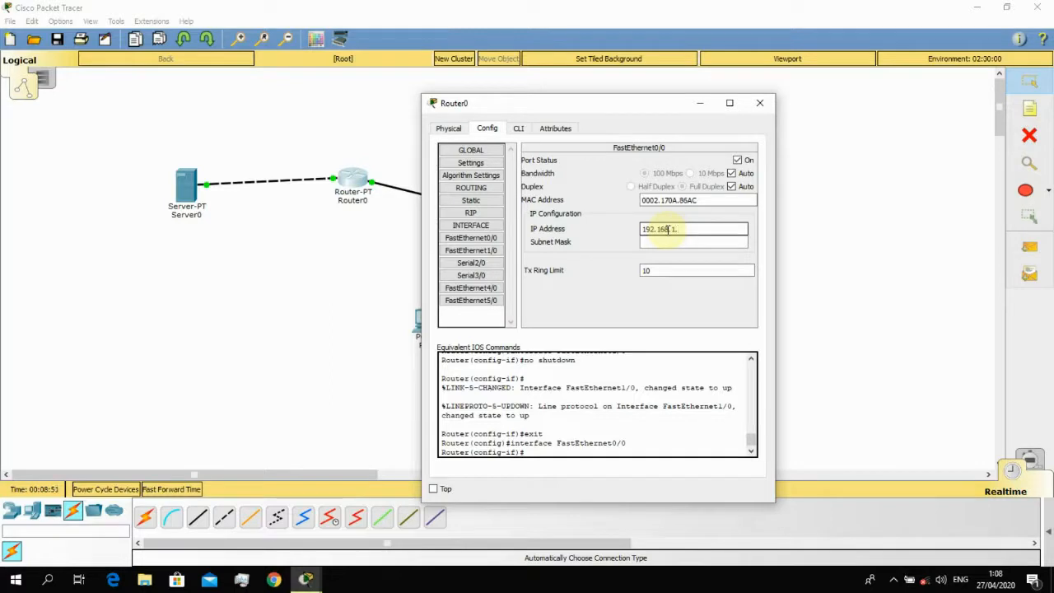
left_click(677, 242)
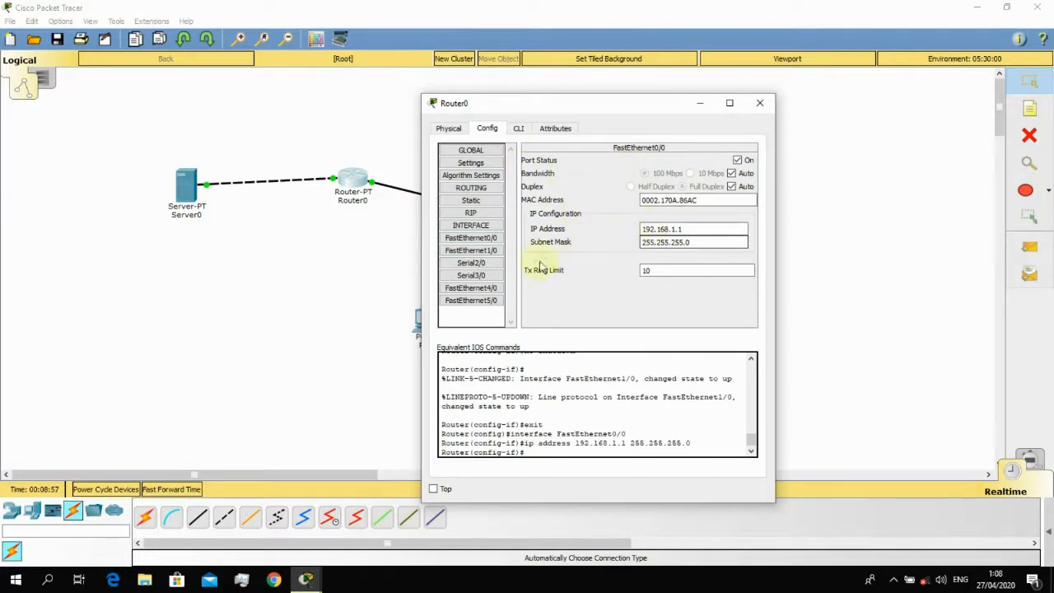
- Give Router0's FastEthernet1/0 interface the IP address 192.168.2.1 with subnet mask 255.255.255.0 and close the router's settings
left_click(492, 250)
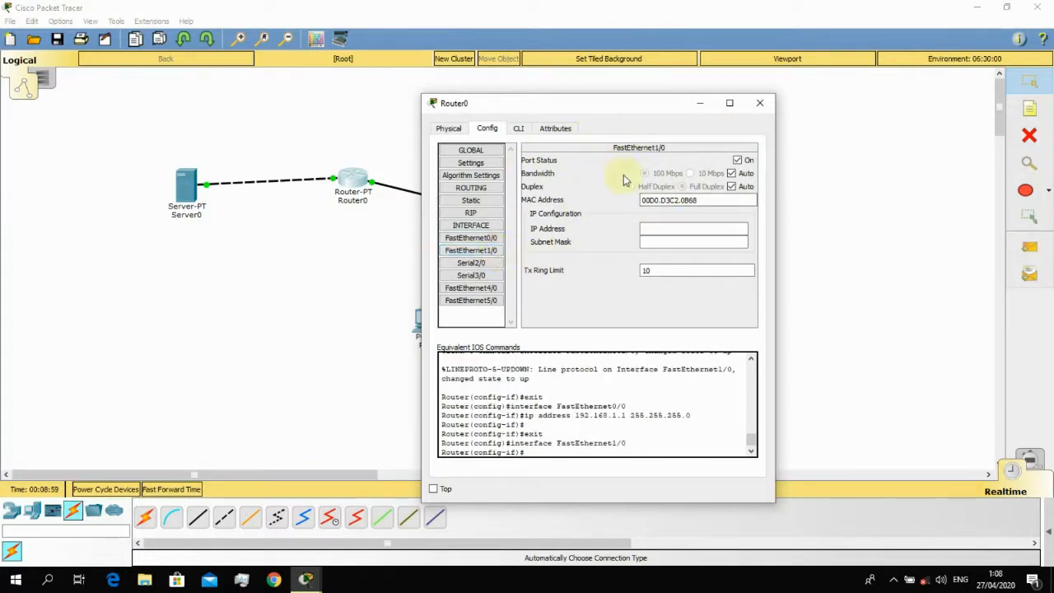
left_click(678, 229)
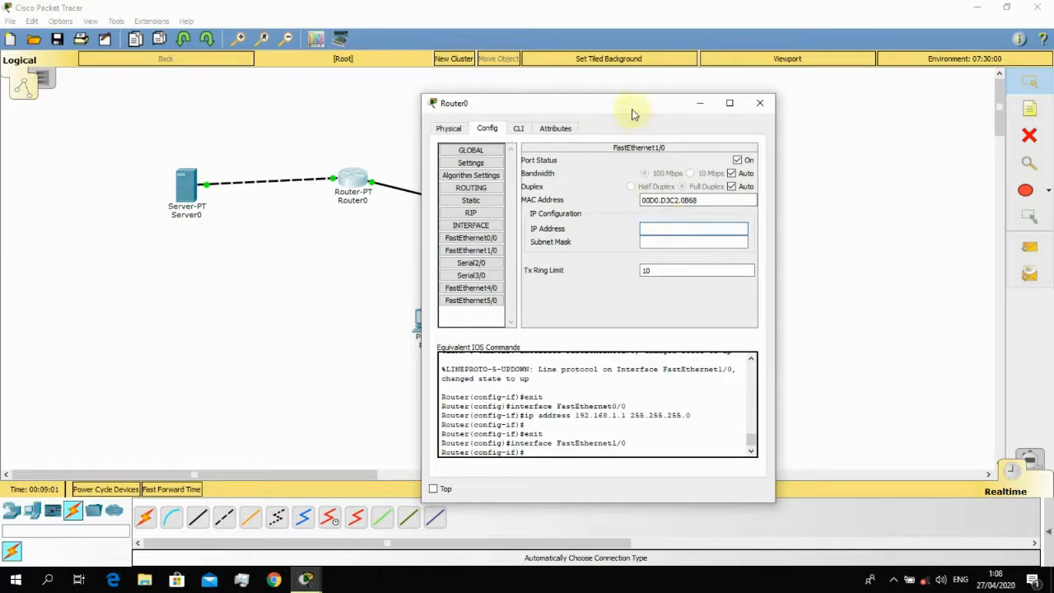
left_click_drag(624, 104, 693, 106)
left_click(725, 233)
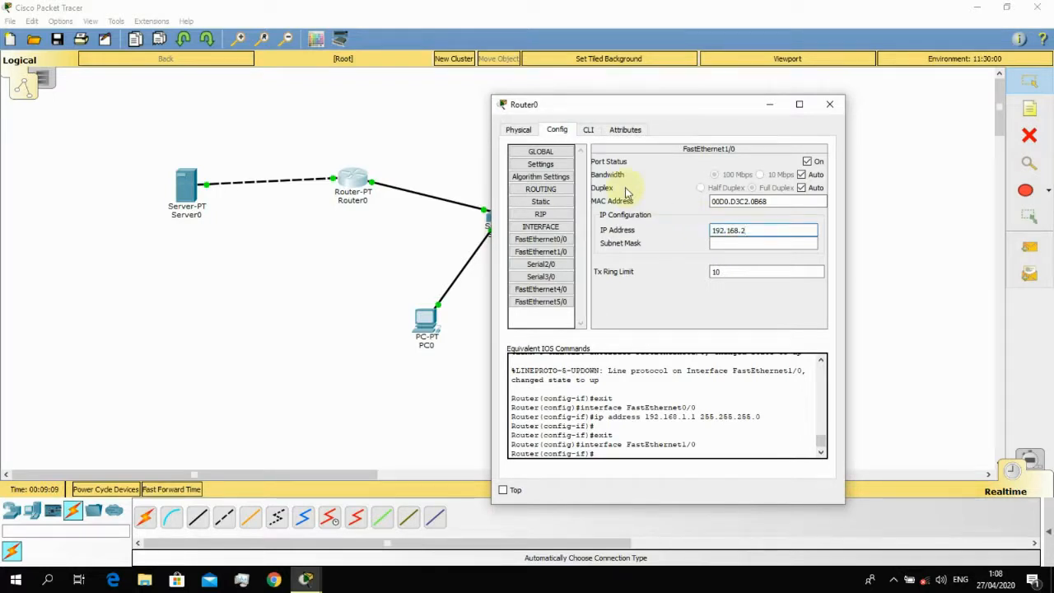
type("2.1")
key("Tab")
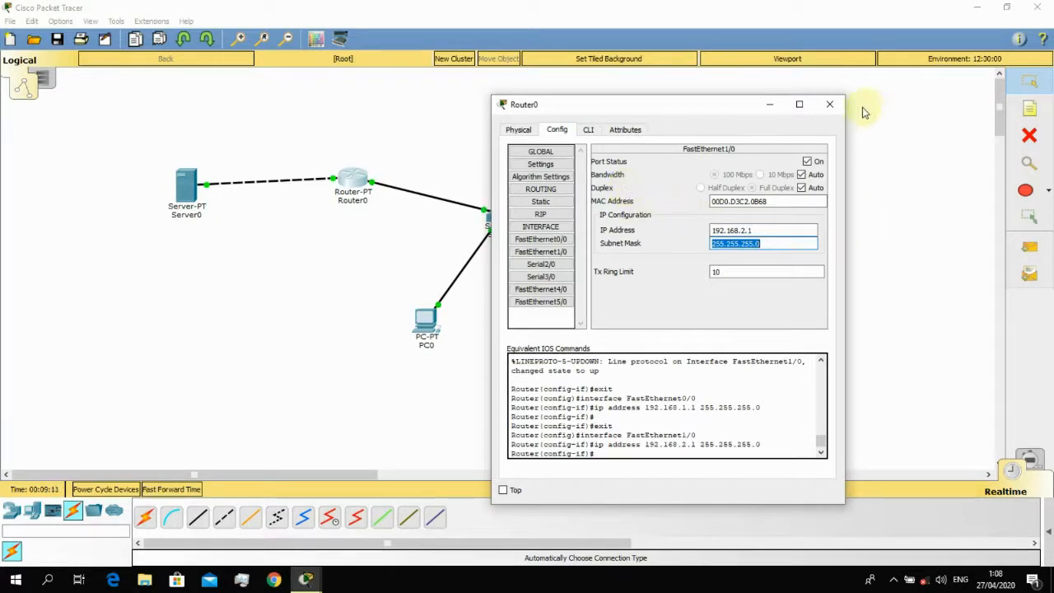
left_click(836, 110)
- Move Router0 slightly up and to the right in the workspace, and nudge Server0 slightly to the right
left_click_drag(352, 177, 372, 167)
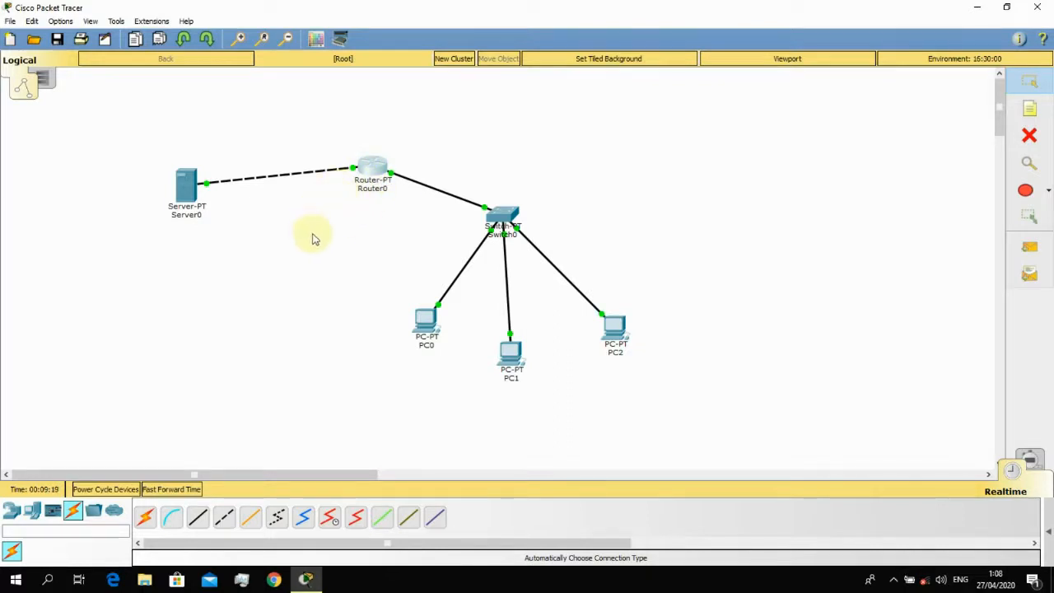
mouse_move(366, 172)
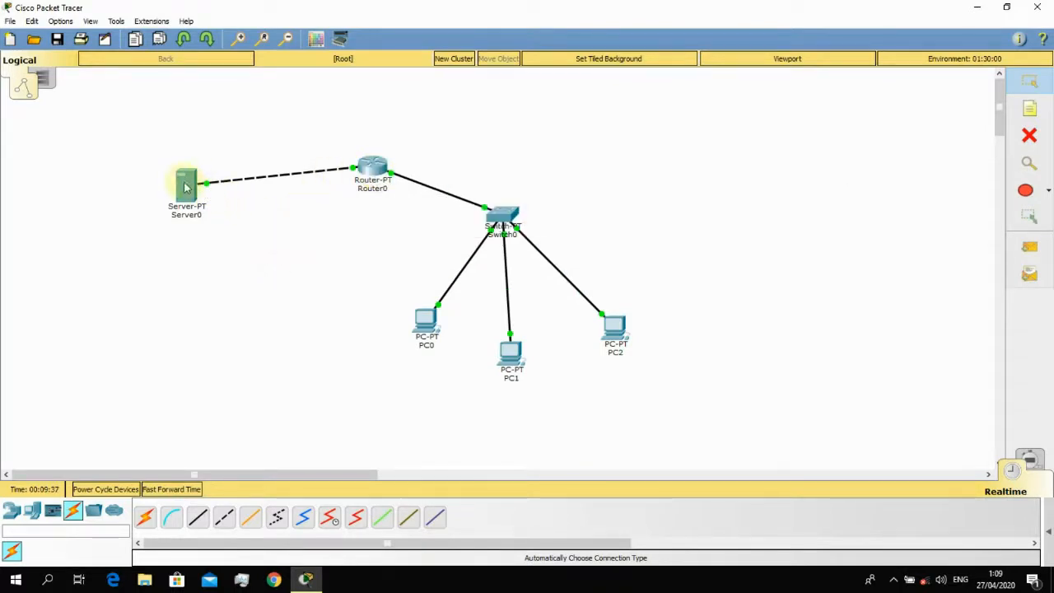
left_click_drag(182, 186, 189, 186)
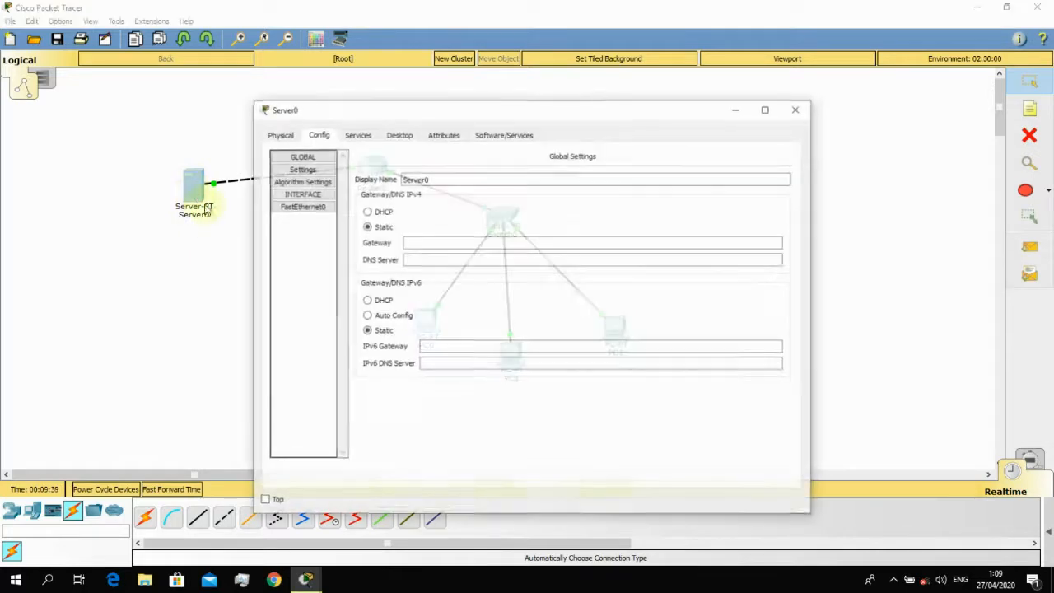
- Assign the static IP address 192.168.1.2 to Server0's FastEthernet0 in its IP configuration, keeping the router visible beside the window
left_click(192, 184)
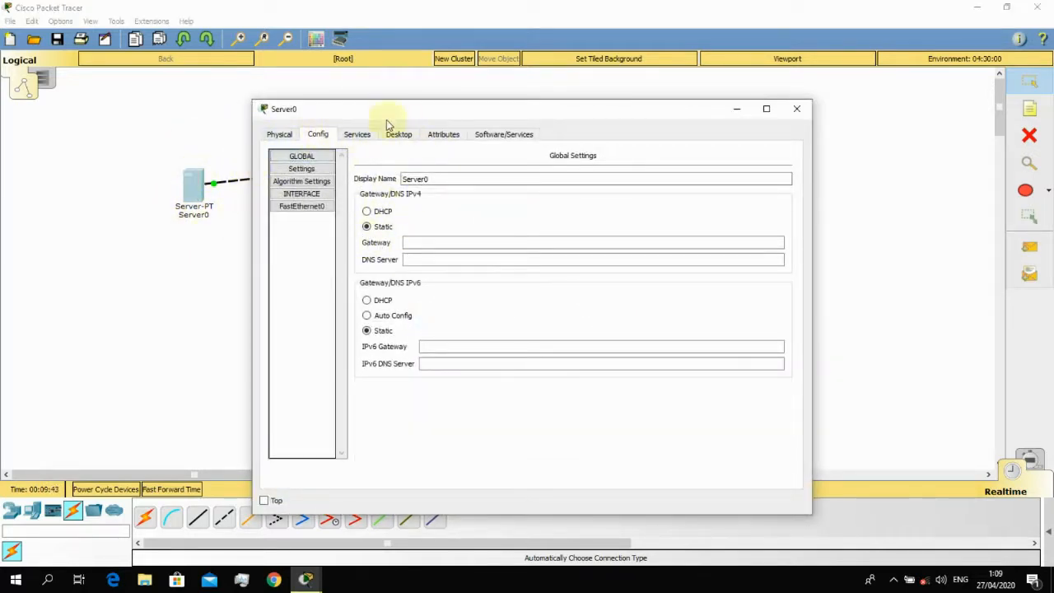
left_click(408, 134)
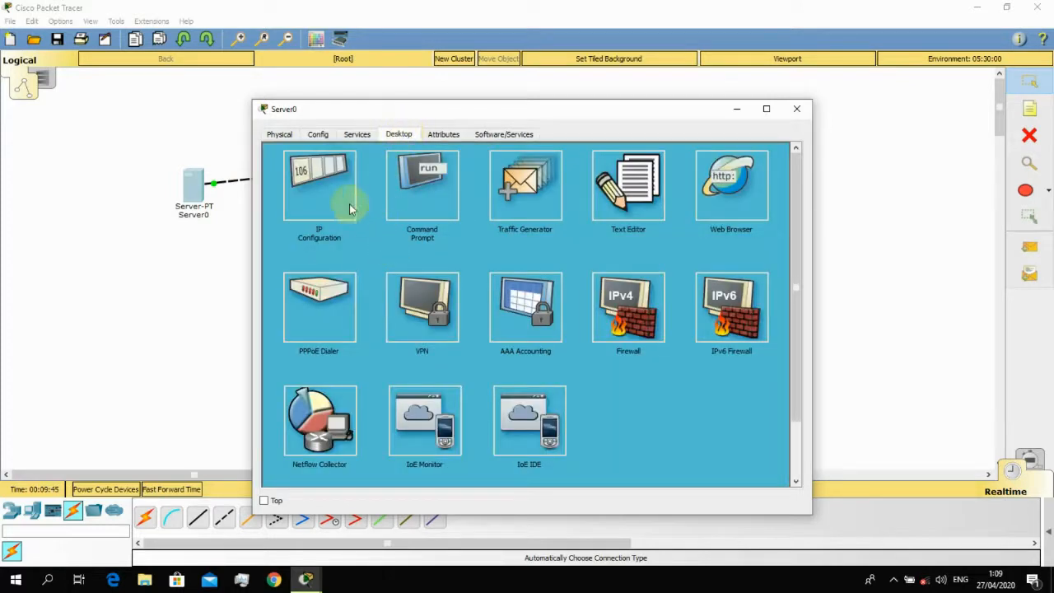
left_click(314, 180)
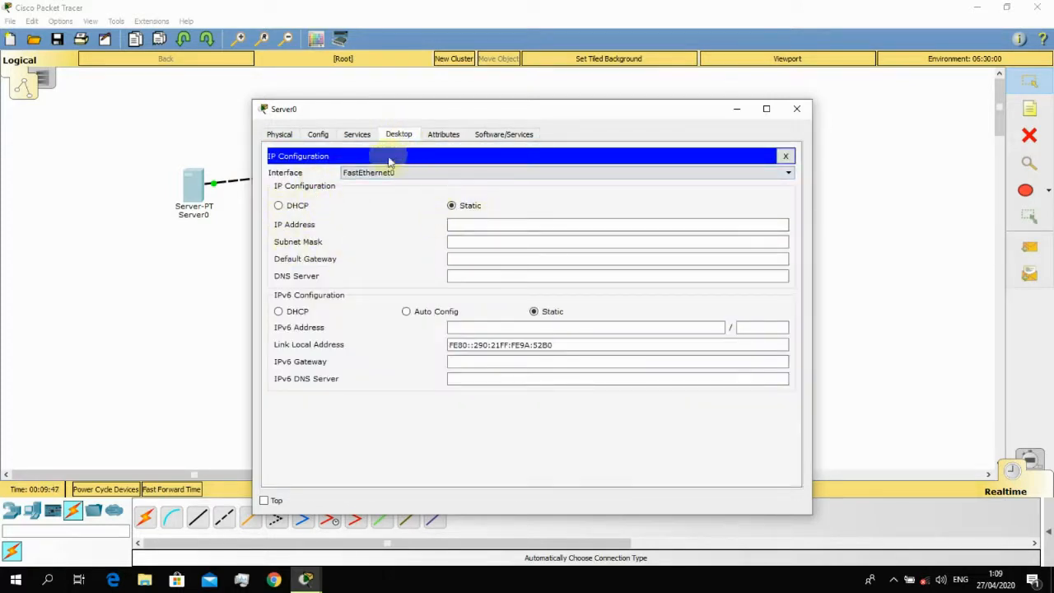
left_click(511, 224)
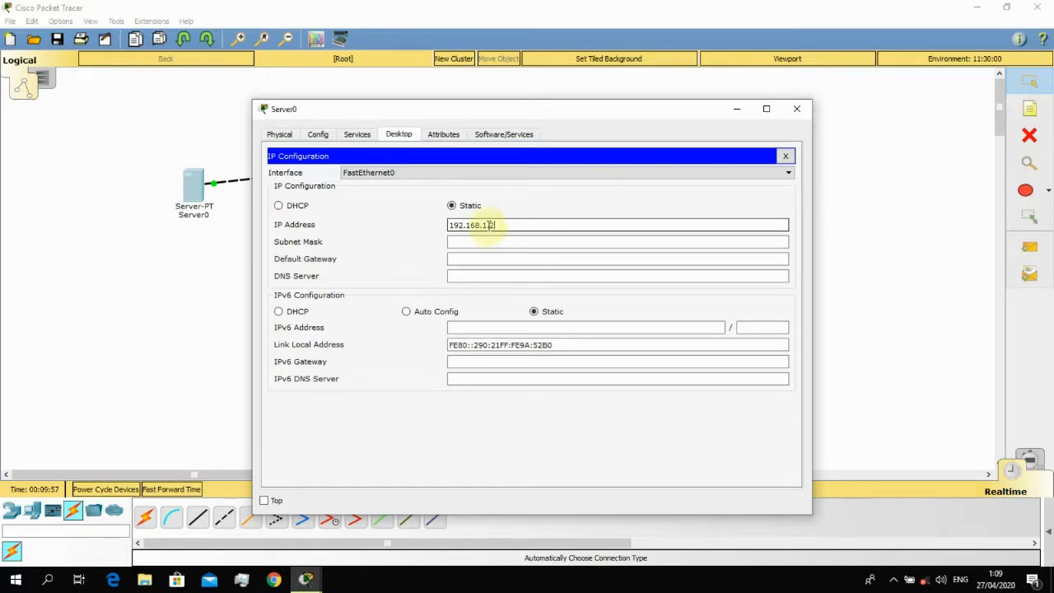
left_click_drag(536, 111, 662, 103)
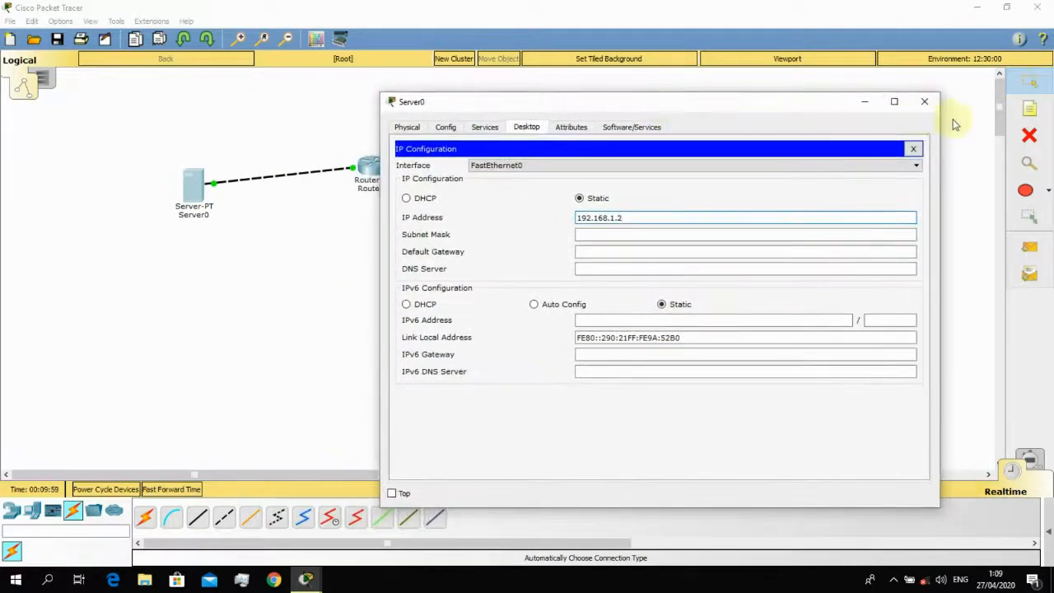
left_click_drag(805, 105, 839, 108)
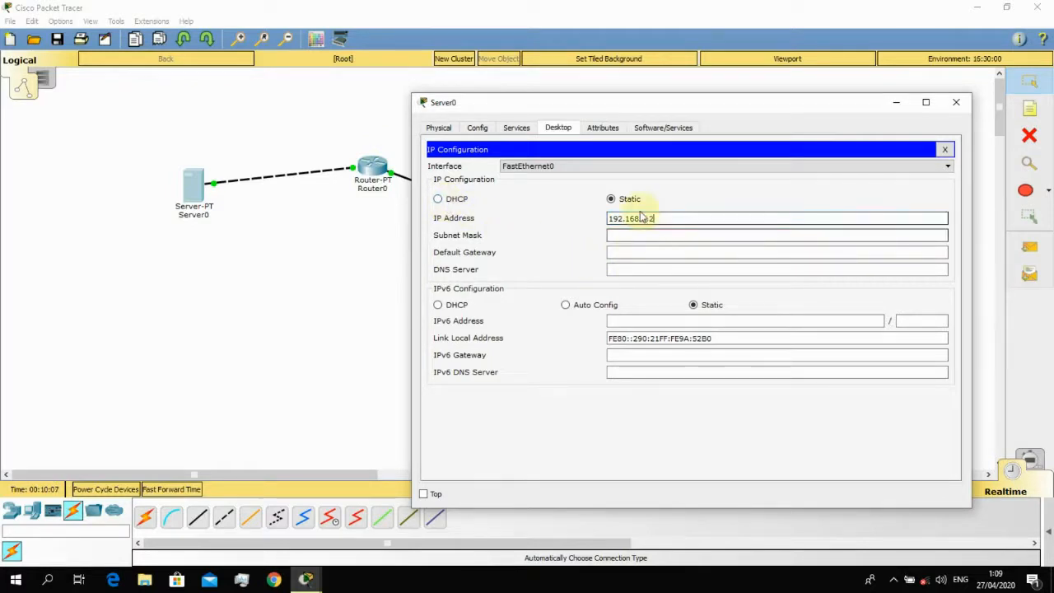
- Re-enter the last octet of Server0's IP address as 2 and fill in the subnet mask 255.255.255.0
left_click_drag(647, 218, 614, 218)
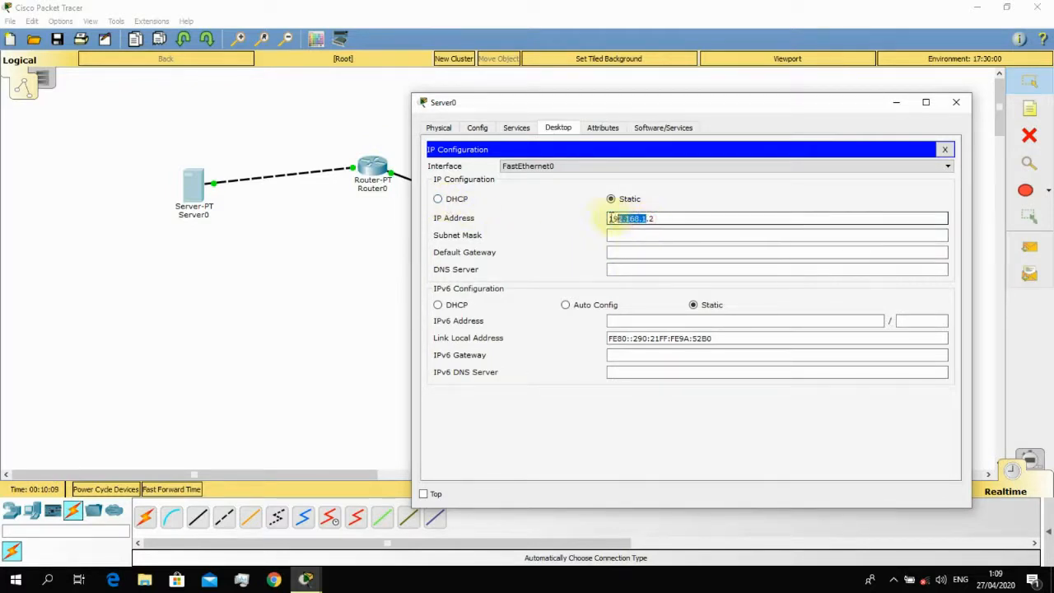
left_click(652, 218)
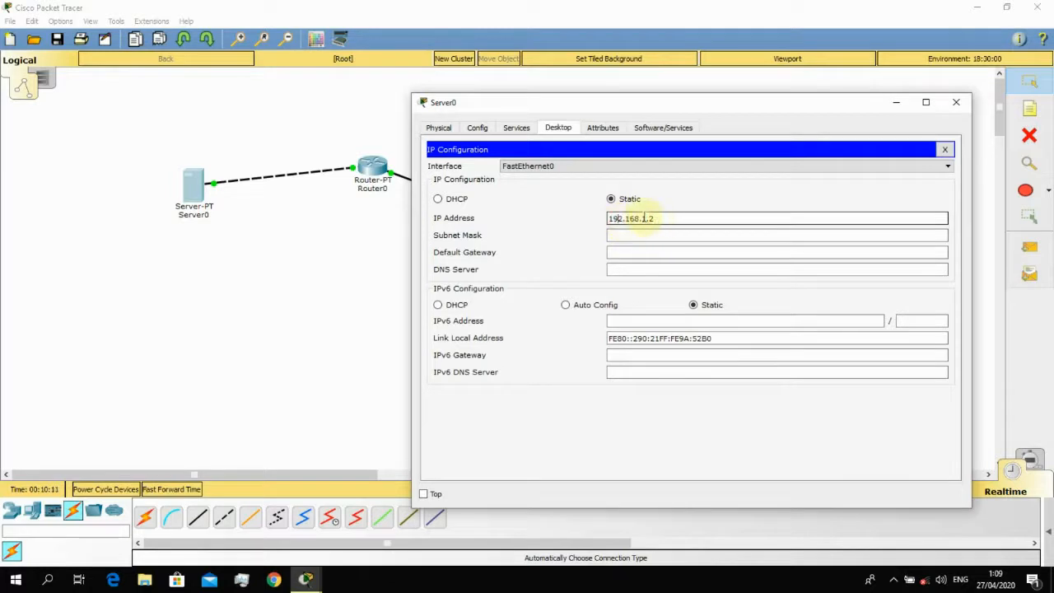
left_click_drag(644, 218, 609, 218)
left_click_drag(647, 219, 617, 217)
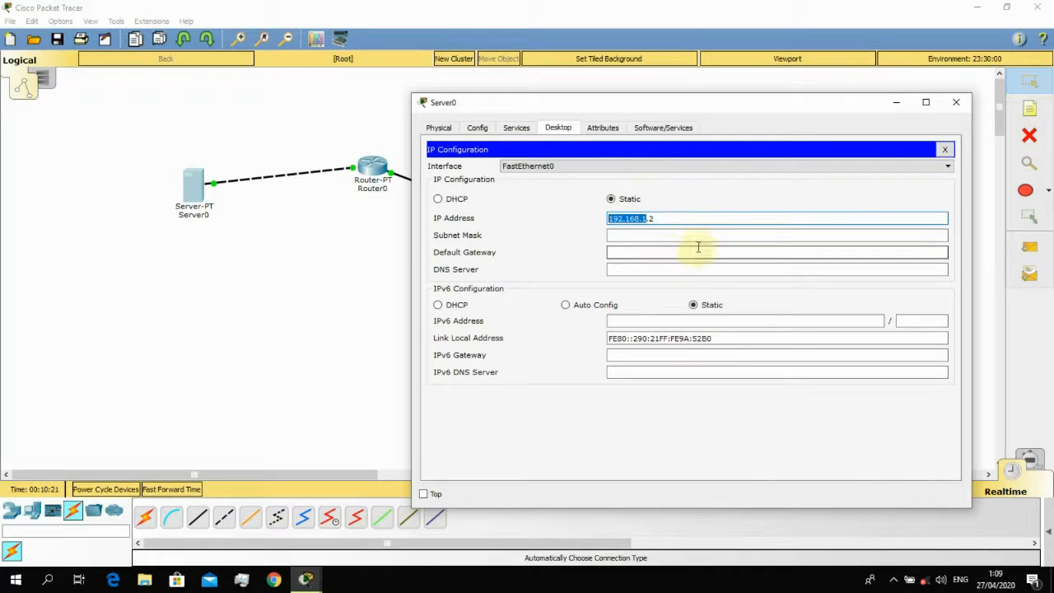
left_click(653, 217)
type(".")
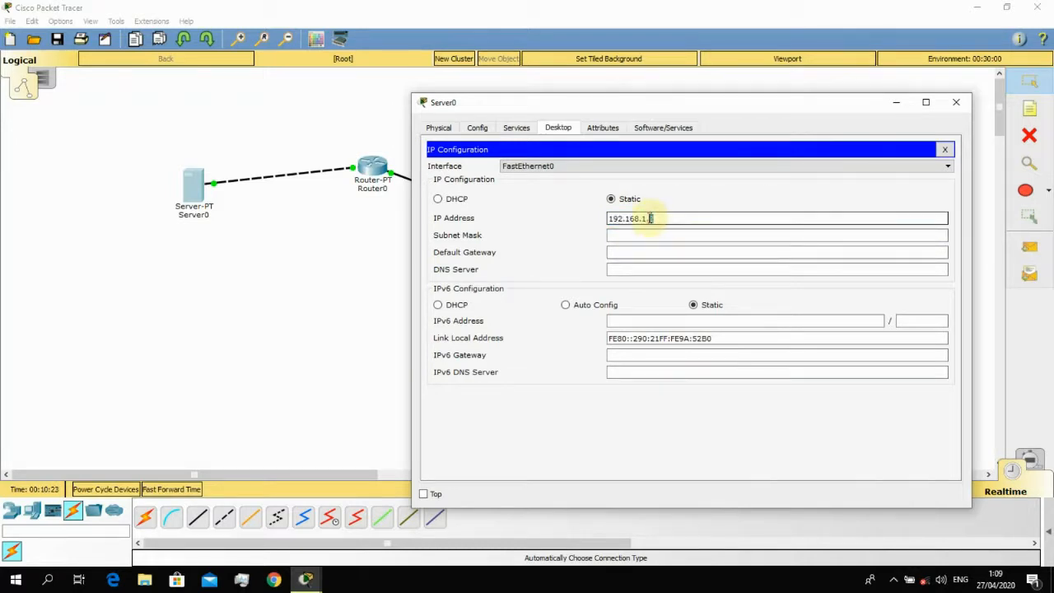
type("2")
left_click(663, 236)
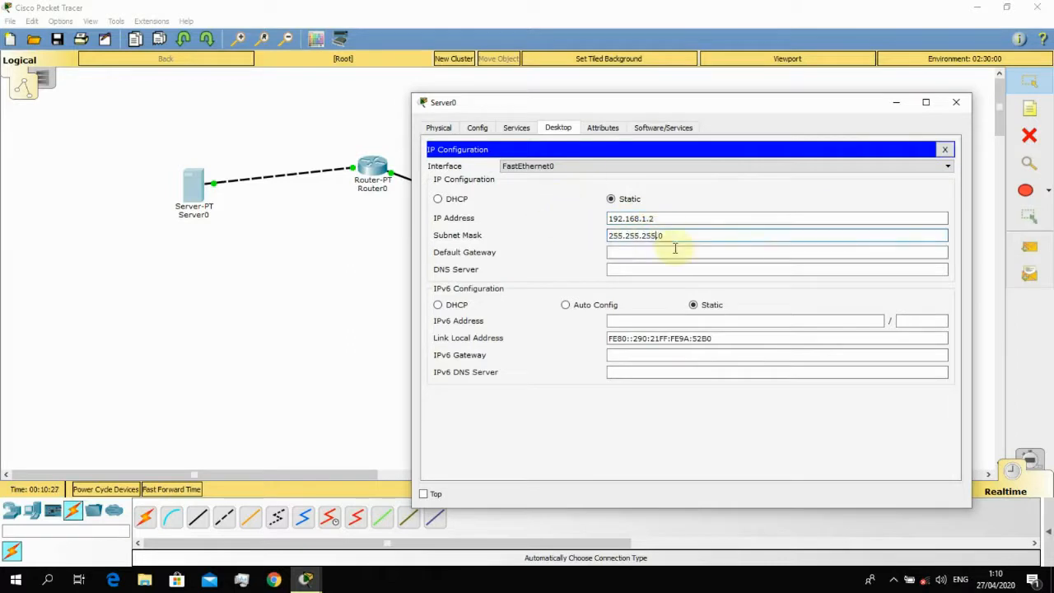
left_click(674, 250)
type("192.168")
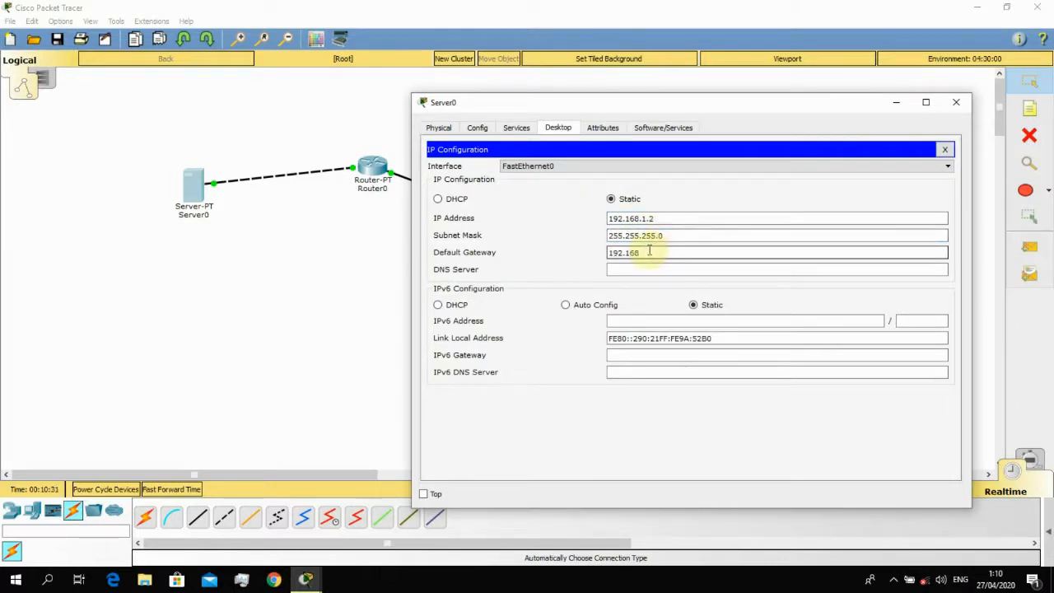
left_click(900, 104)
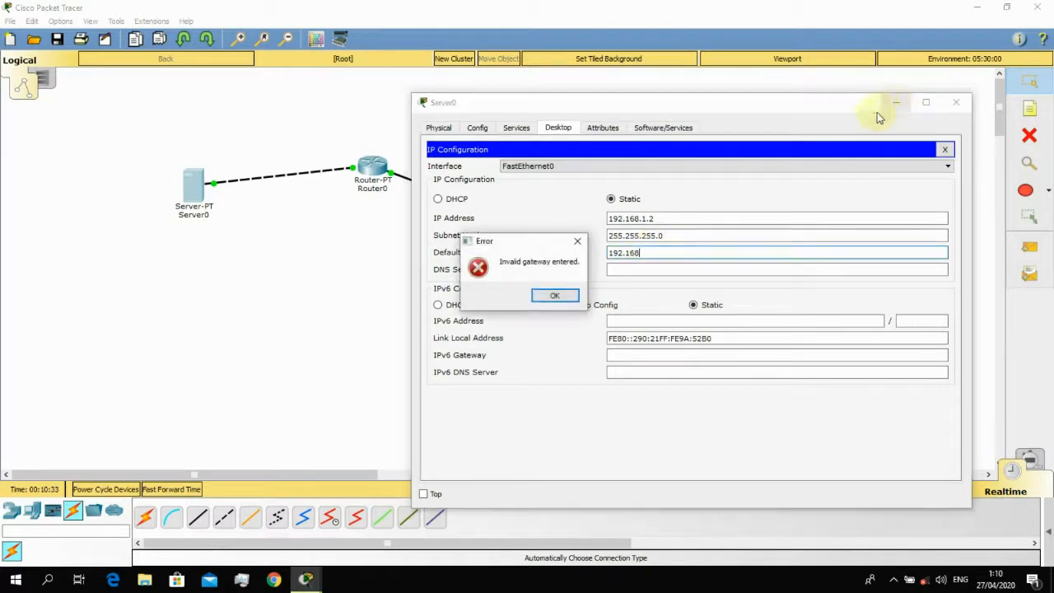
left_click(574, 240)
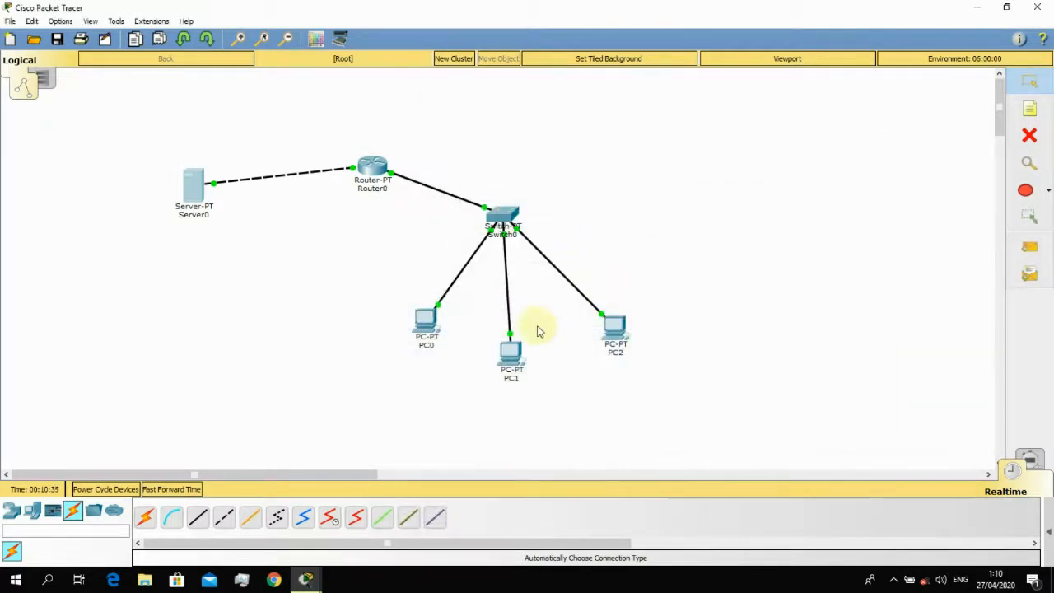
mouse_move(309, 576)
left_click(366, 527)
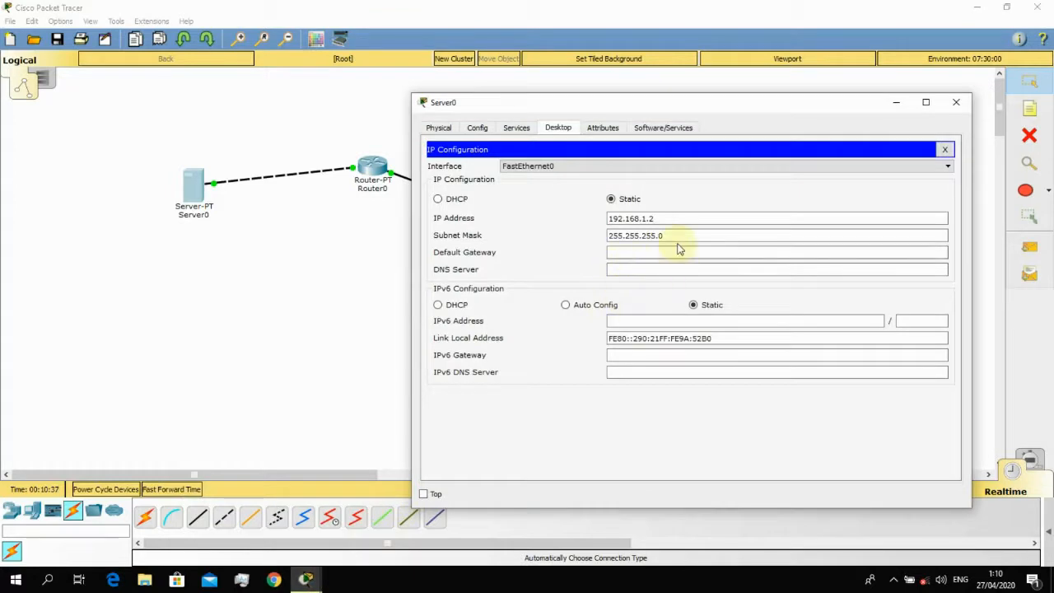
left_click(326, 331)
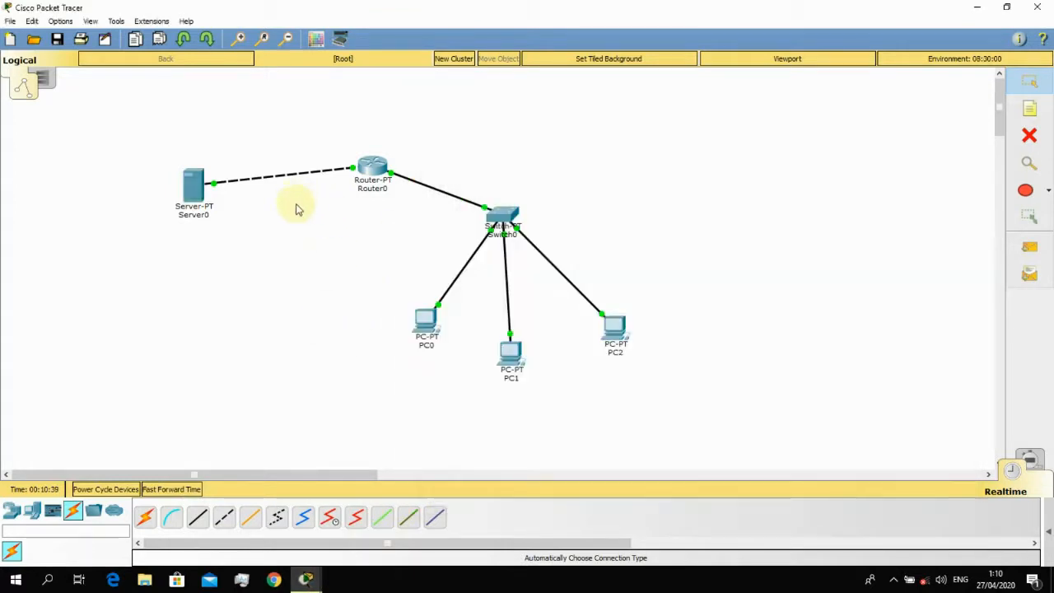
- Move Server0 farther left from Router0 and check the port labels on the link between them
left_click_drag(193, 189, 156, 201)
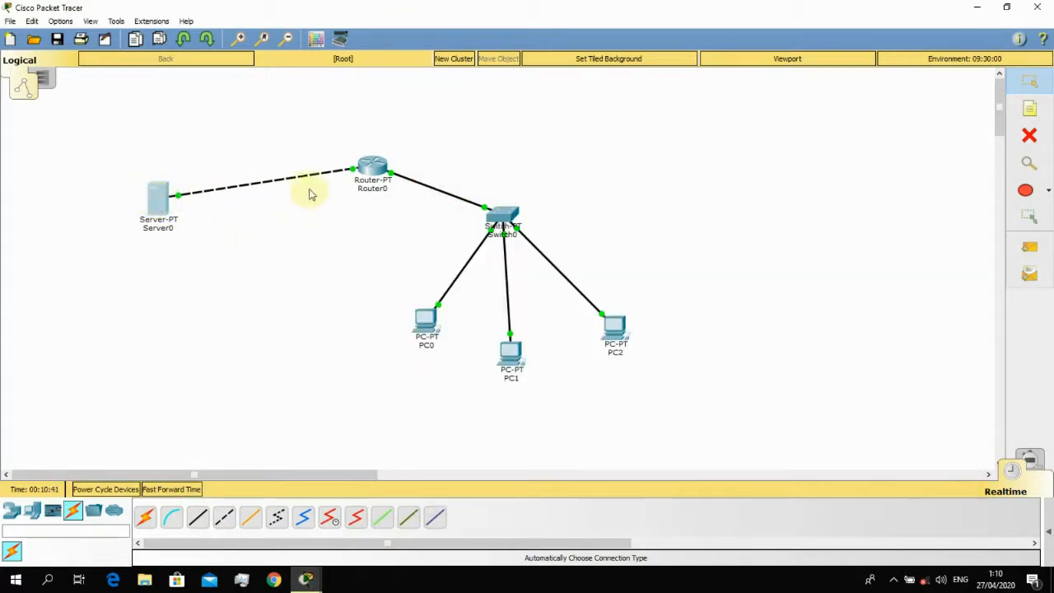
mouse_move(173, 210)
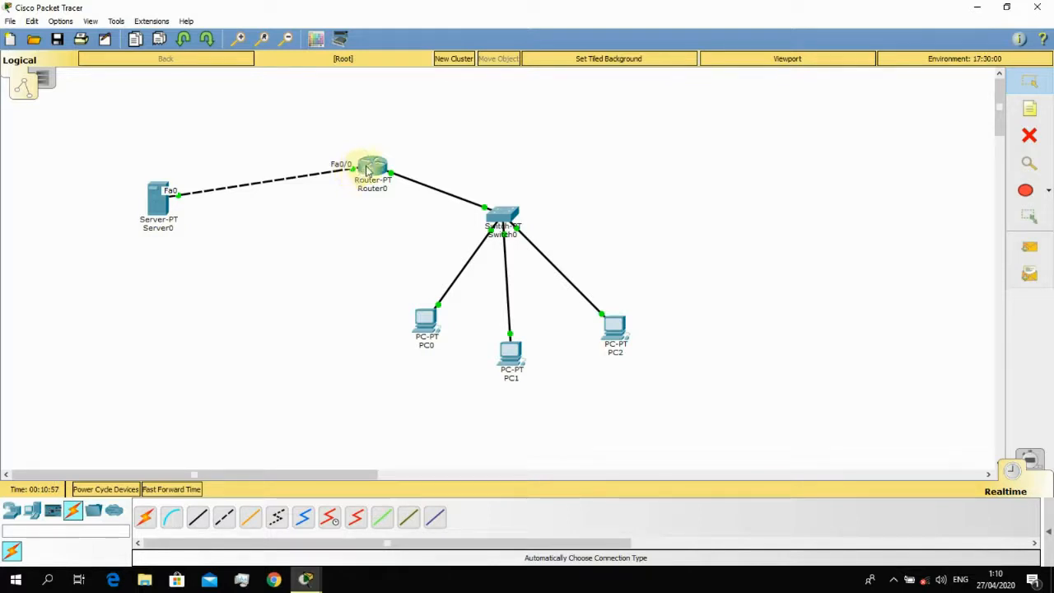
mouse_move(368, 170)
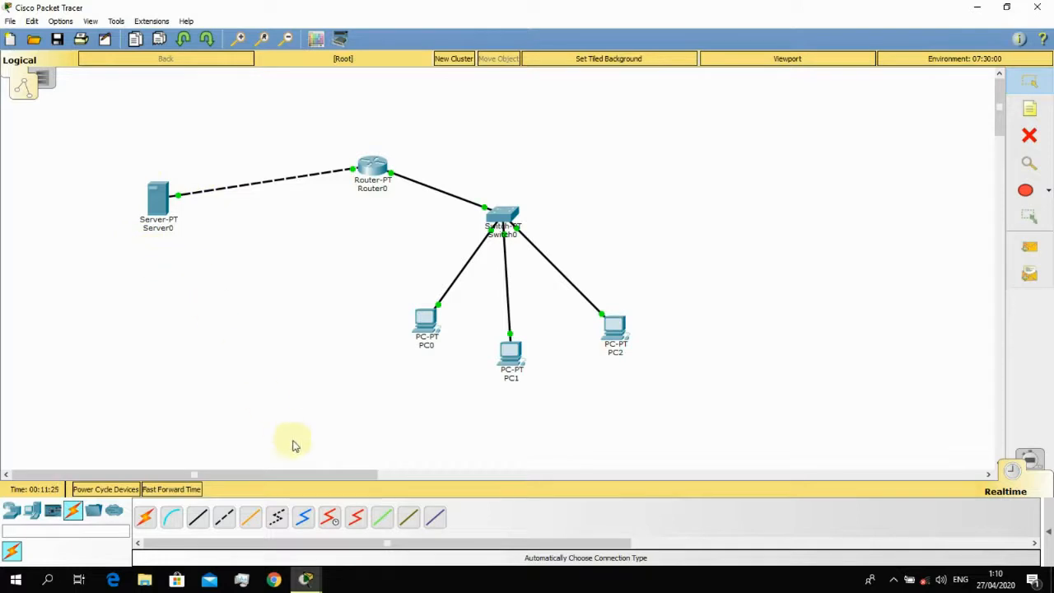
- Set Server0's default gateway to 192.168.1.1 and close its IP configuration
left_click(317, 571)
left_click(365, 530)
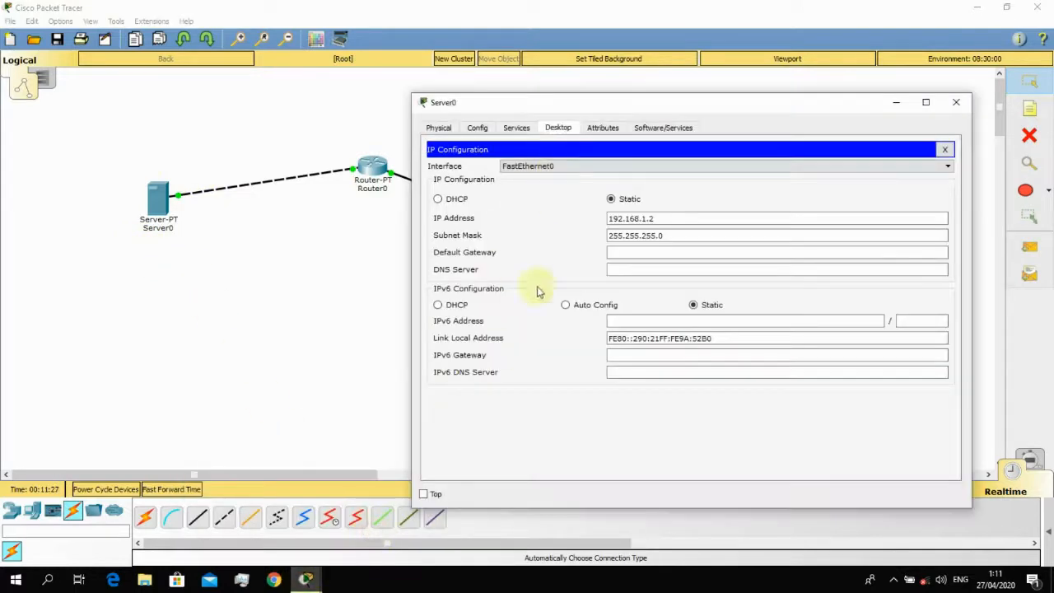
left_click(659, 253)
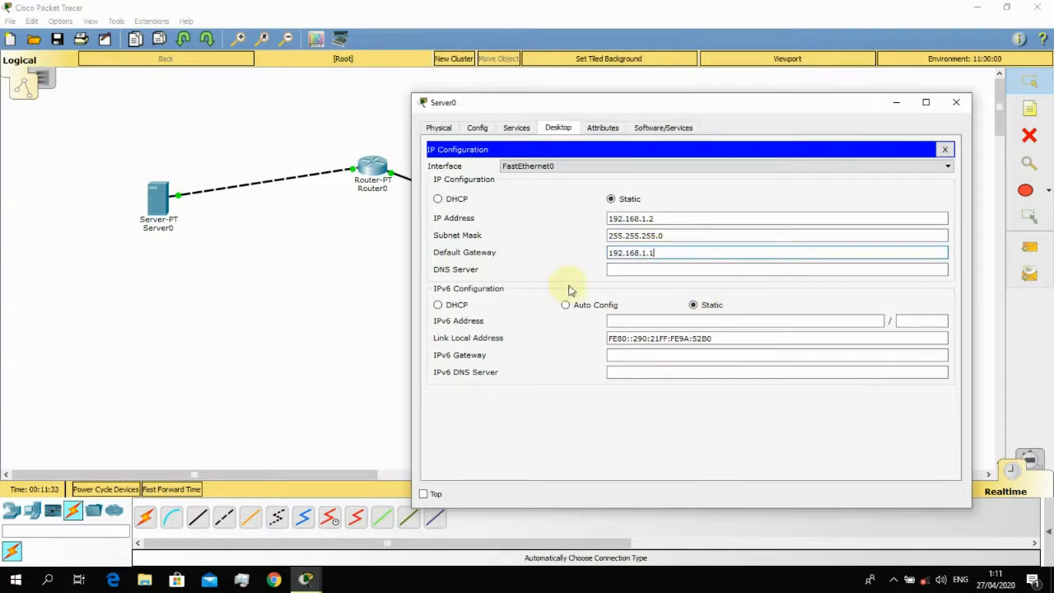
left_click(944, 149)
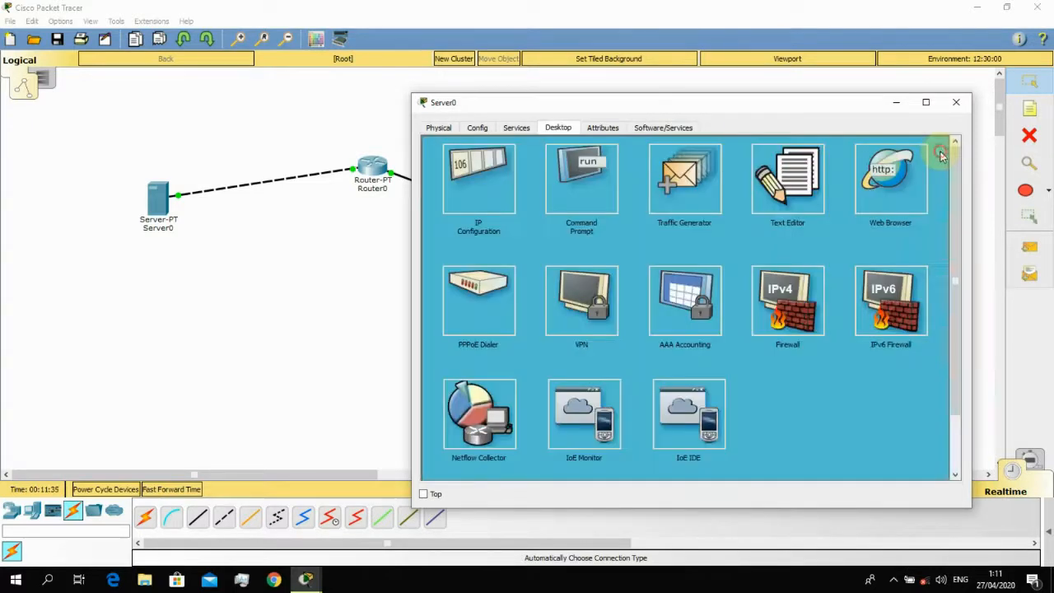
- Close Server0's window and rearrange the topology by moving Router0, Switch0 and PC0 farther left
left_click(956, 102)
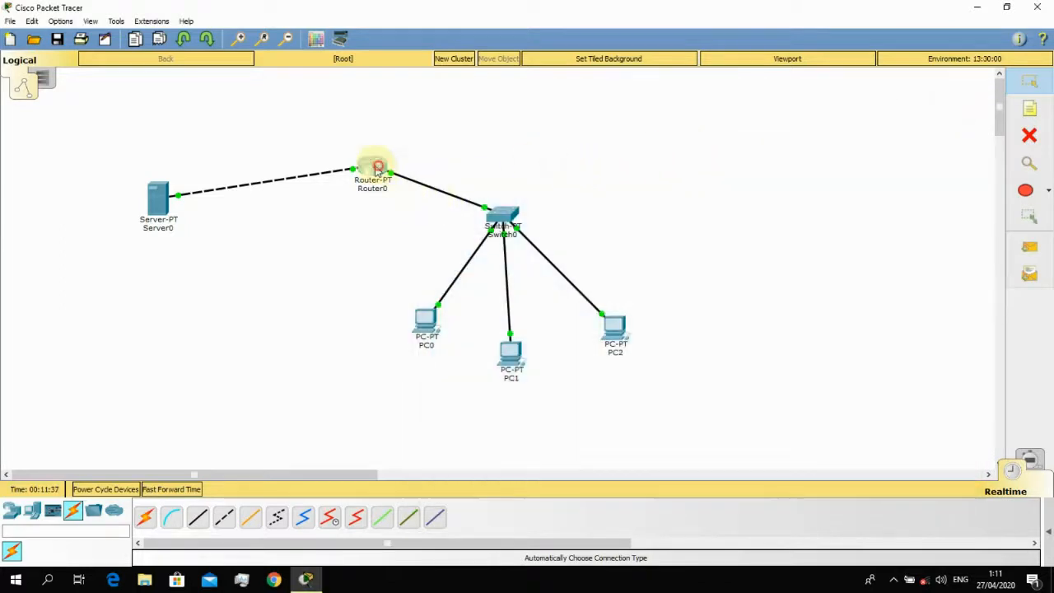
left_click_drag(372, 169, 340, 161)
left_click_drag(488, 215, 462, 214)
left_click_drag(426, 319, 407, 337)
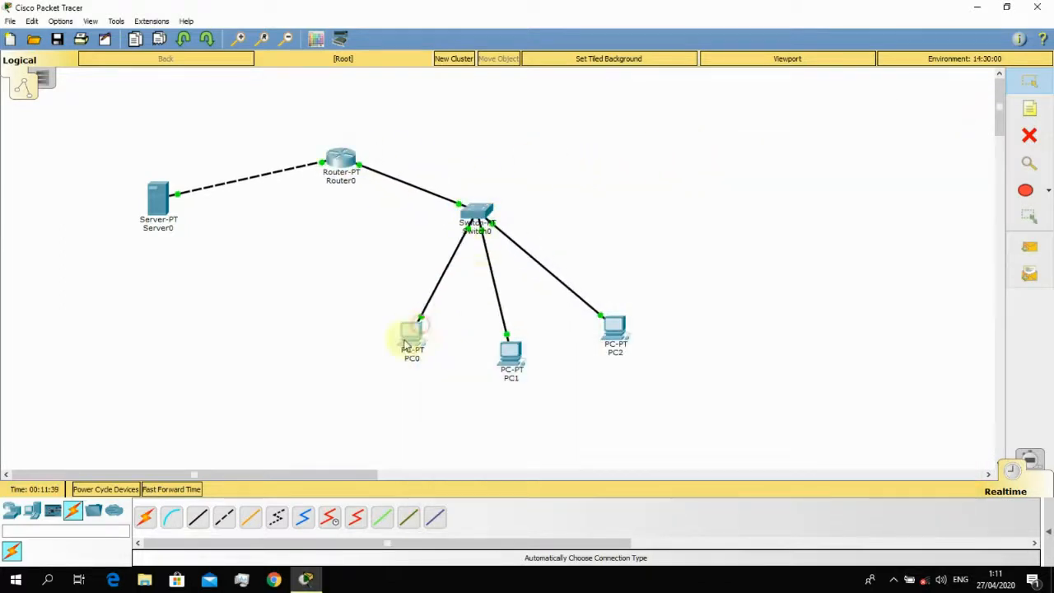
left_click_drag(427, 160, 542, 268)
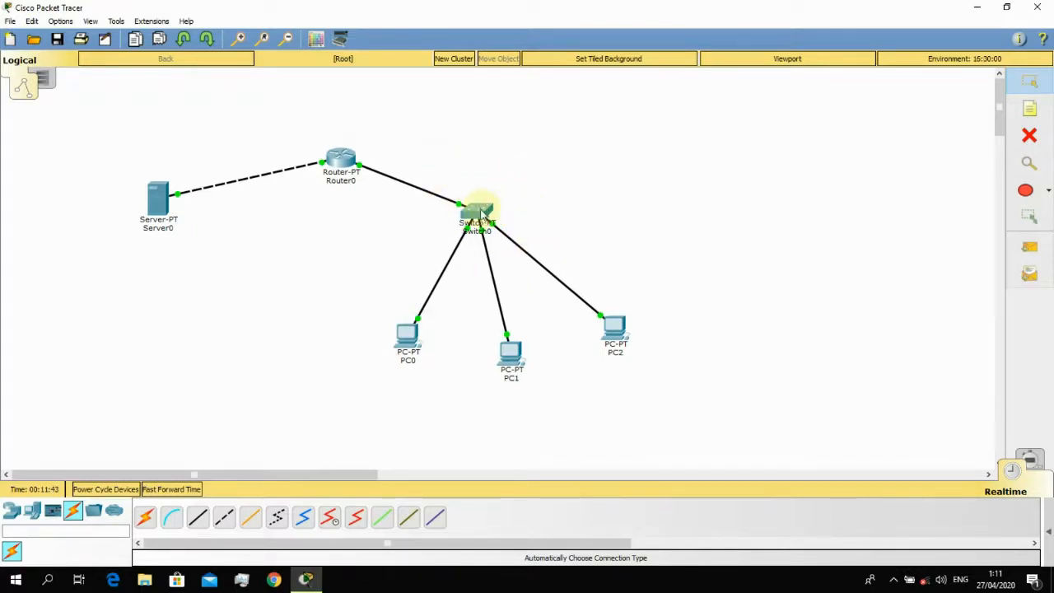
left_click_drag(474, 207, 487, 208)
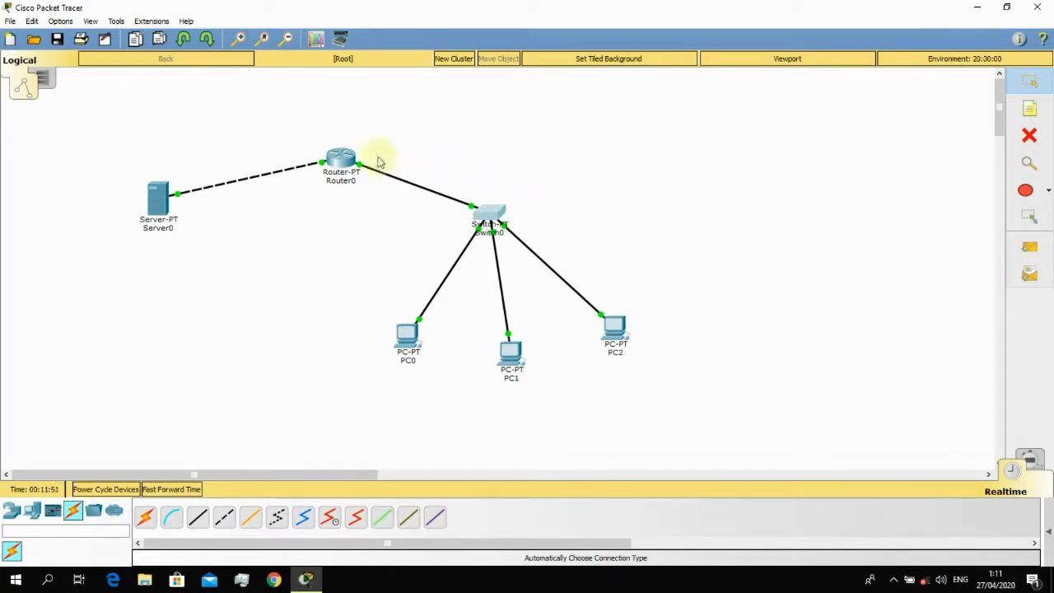
left_click_drag(300, 117, 415, 234)
left_click(436, 146)
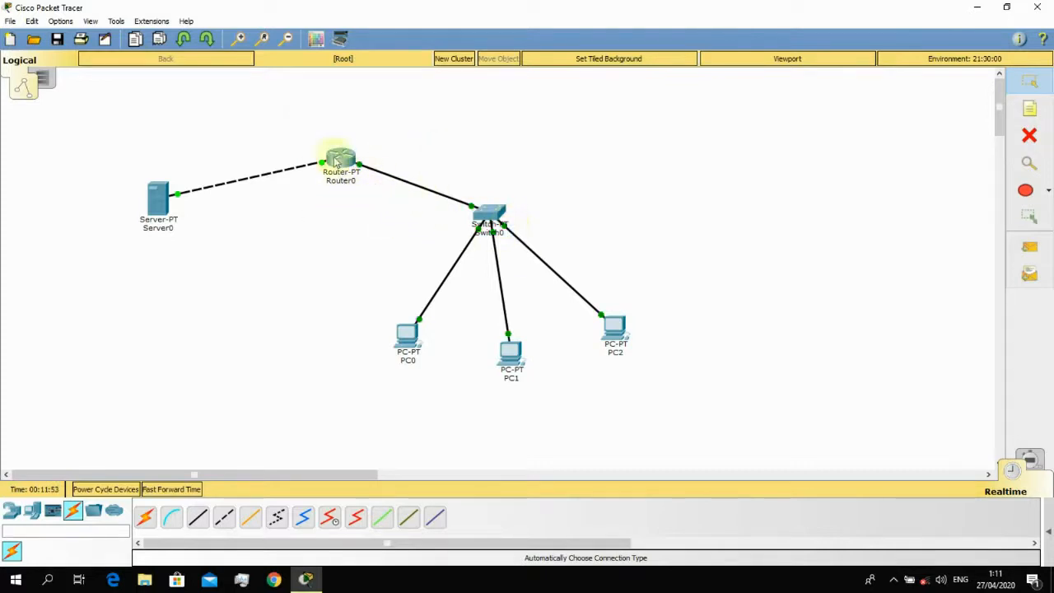
mouse_move(347, 173)
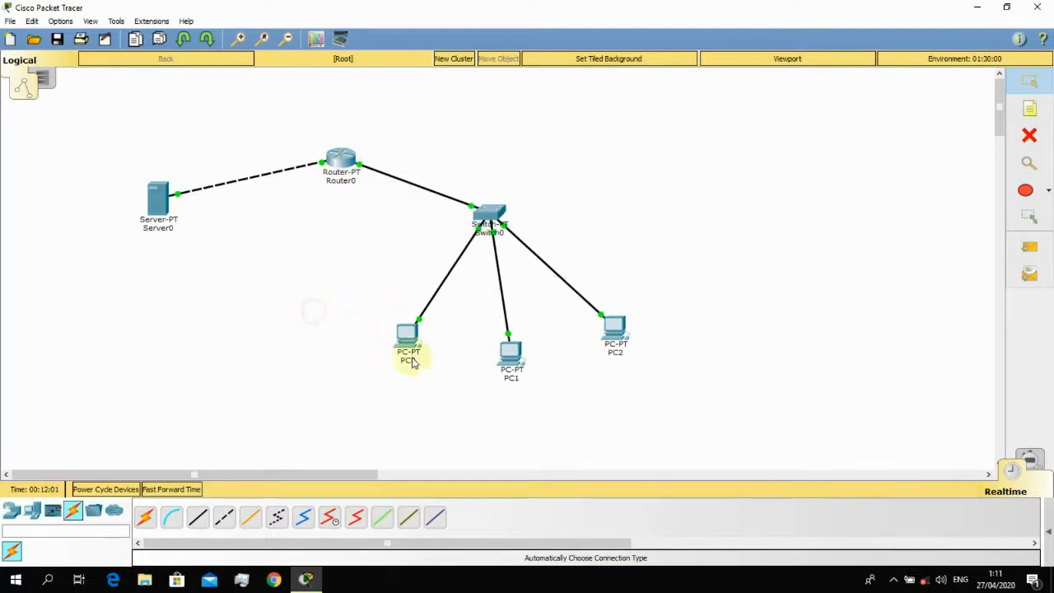
- Look through PC0's physical view and global settings, and open its IP configuration
left_click(386, 328)
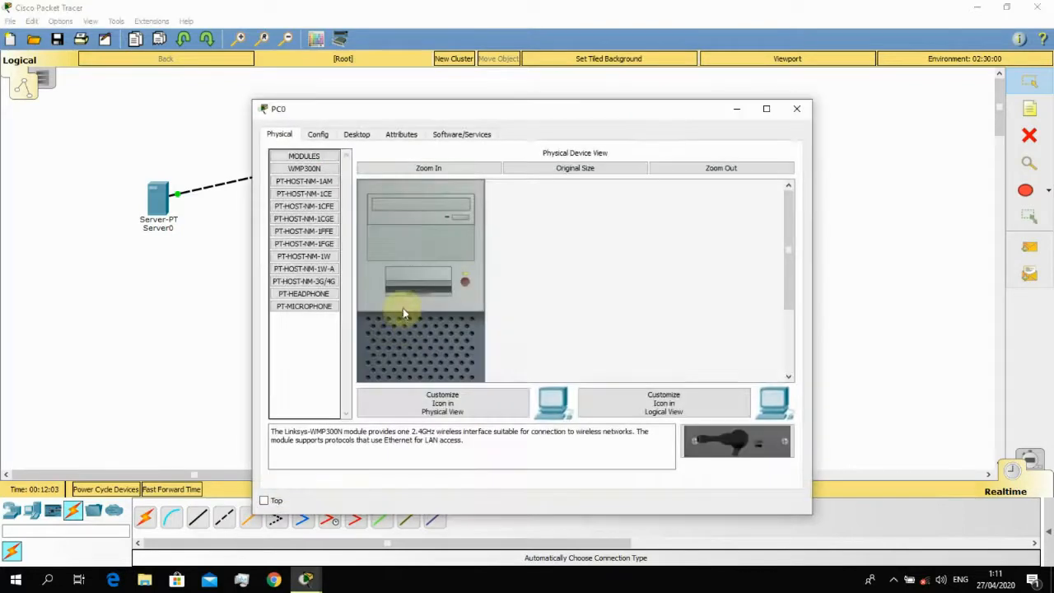
left_click(357, 137)
left_click(325, 183)
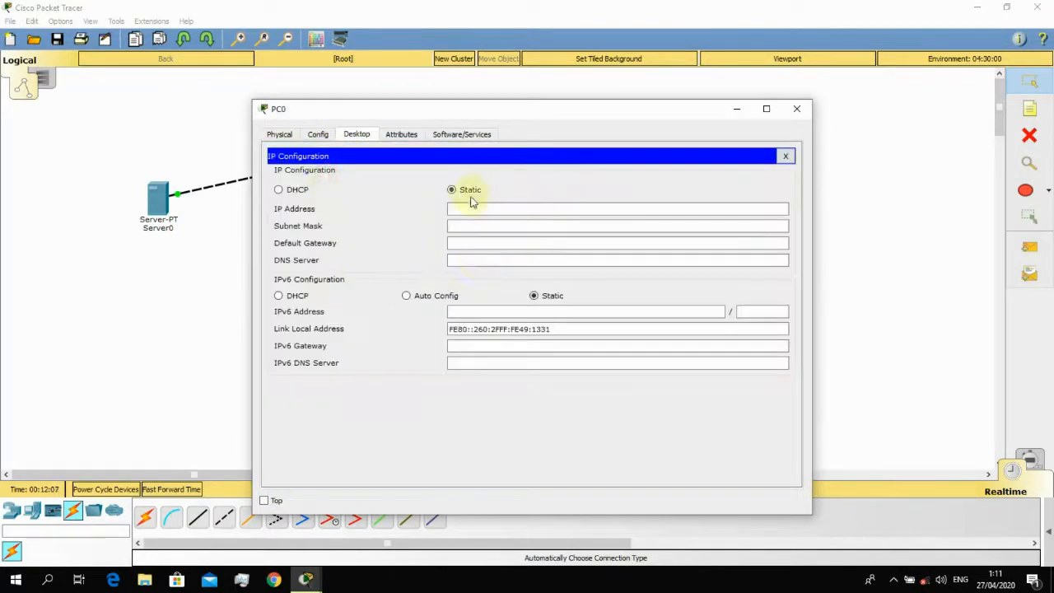
left_click(279, 134)
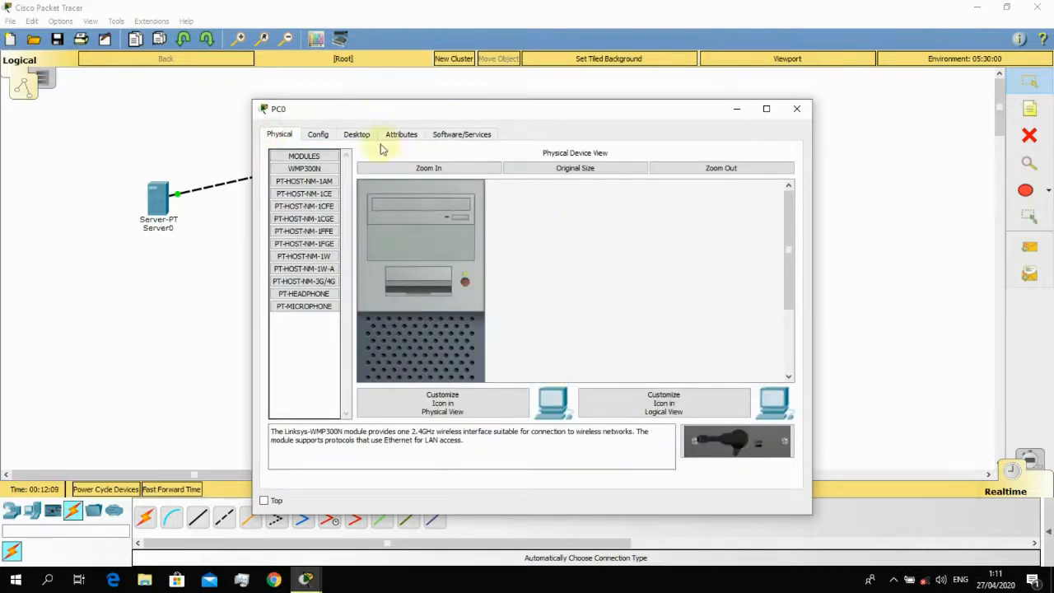
left_click(357, 136)
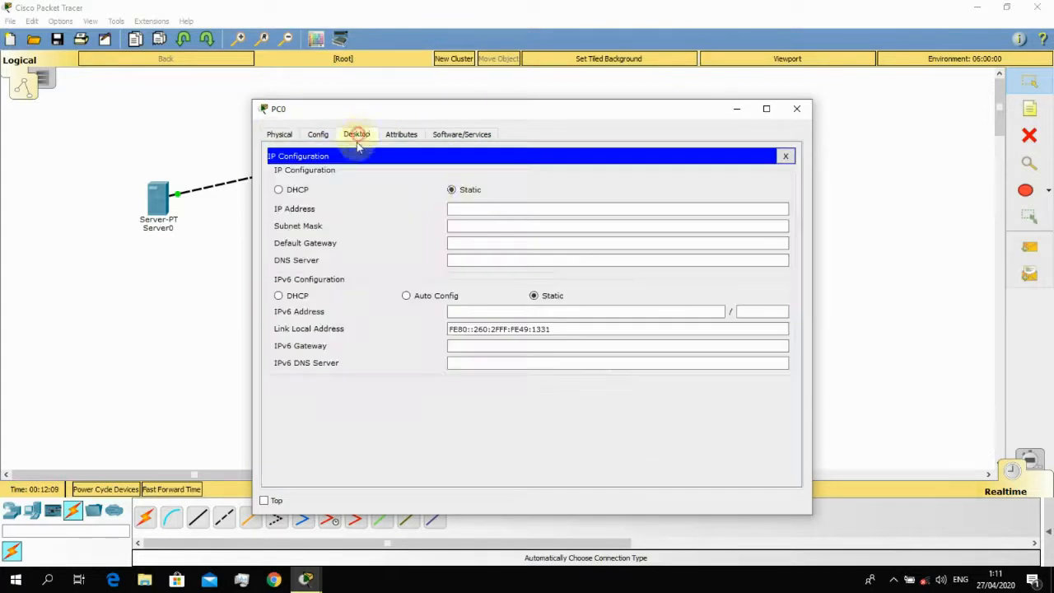
left_click(784, 156)
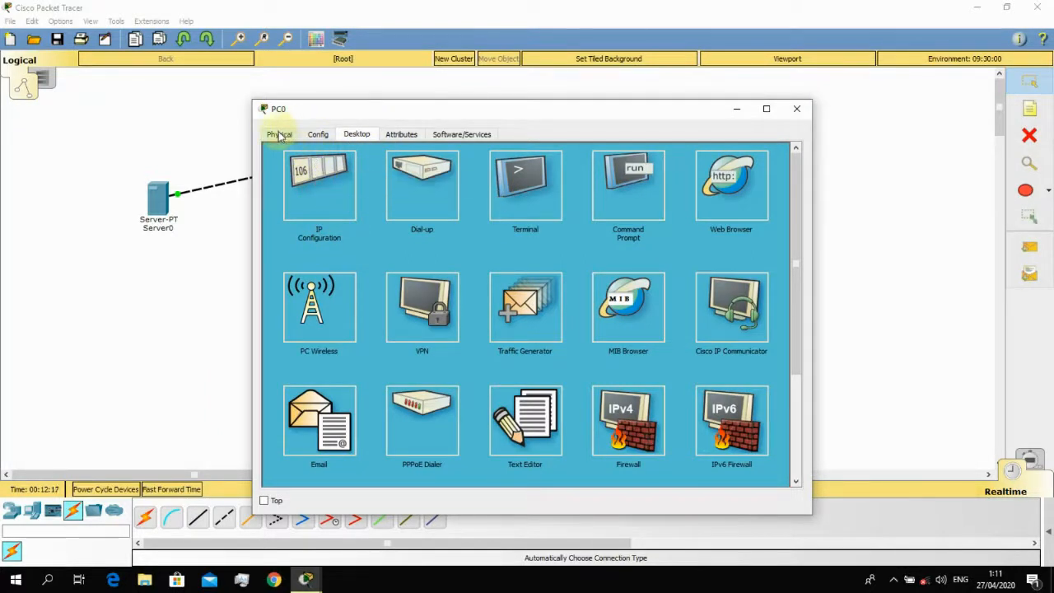
left_click(318, 134)
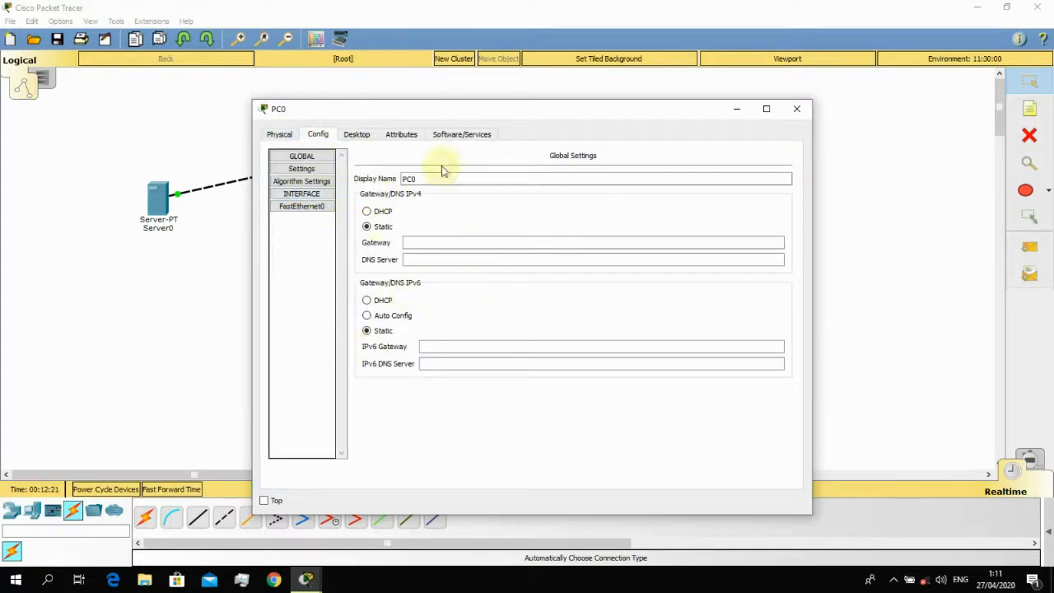
left_click(357, 136)
left_click(319, 185)
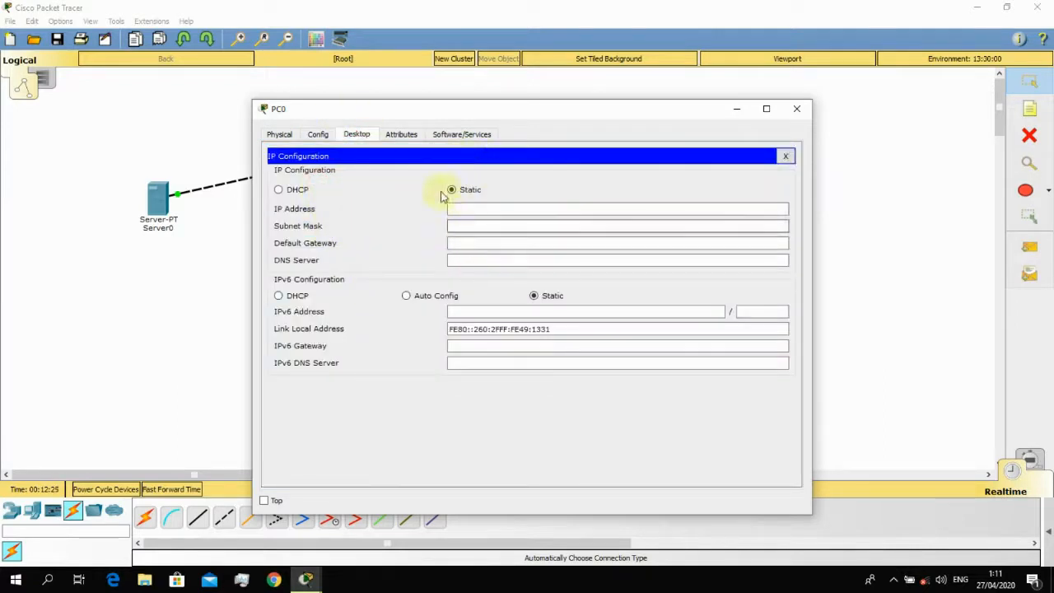
- Assign PC0 the static IP address 192.168.2.2, subnet mask 255.255.255.0 and default gateway 192.168.2.1
left_click(459, 208)
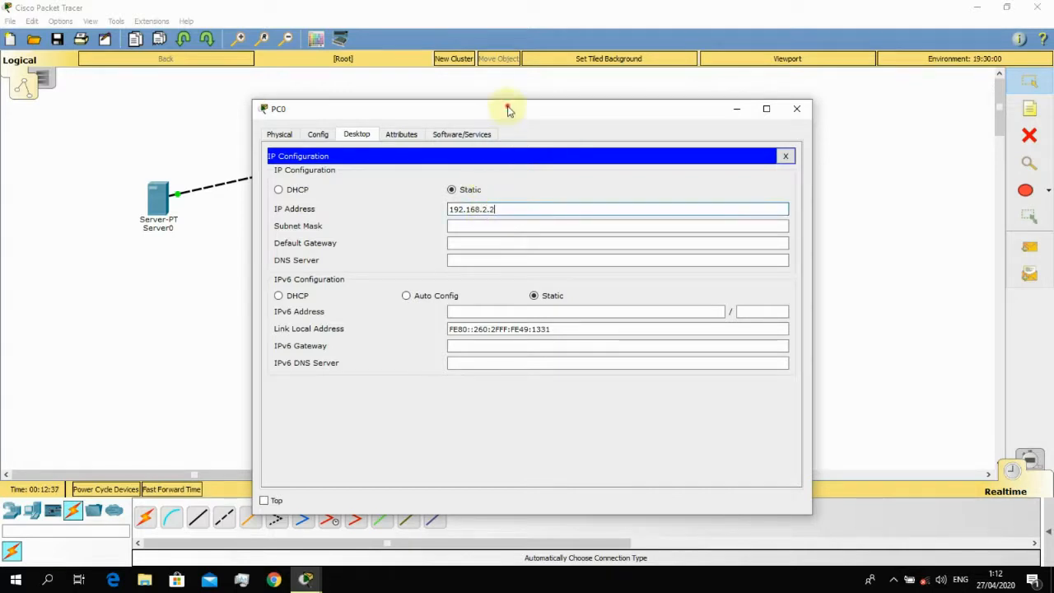
left_click_drag(506, 106, 525, 99)
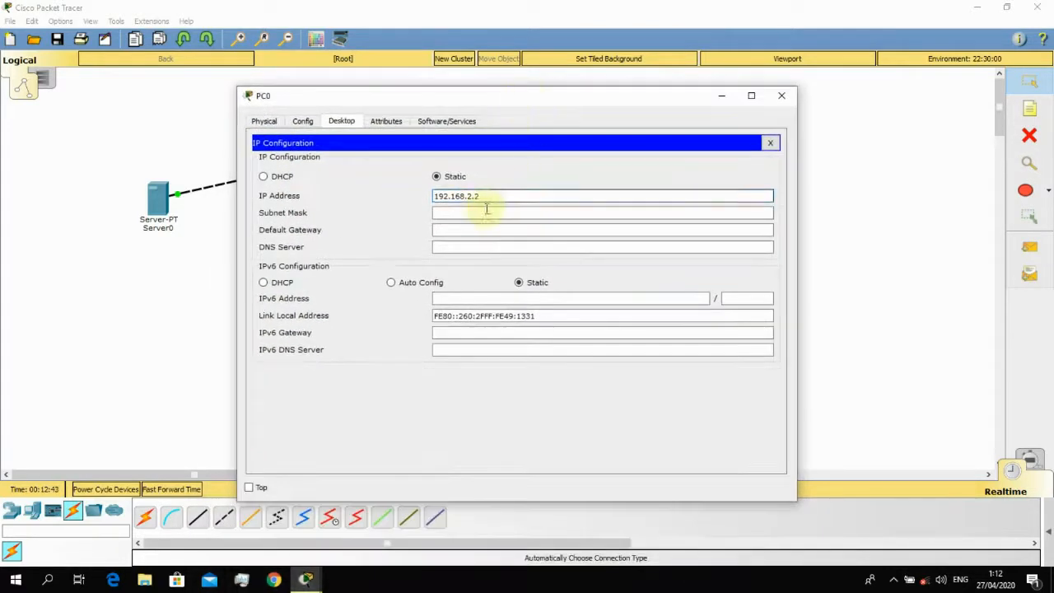
left_click(474, 214)
left_click(475, 228)
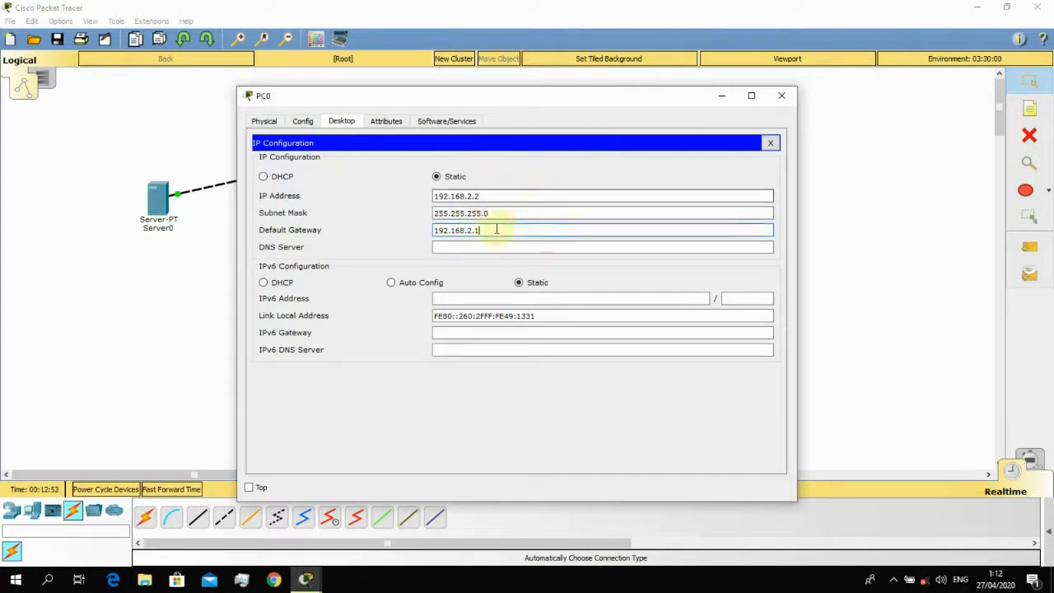
- Compare the network portion of PC0's IP address with that of its default gateway, and close PC0's window
left_click(437, 197)
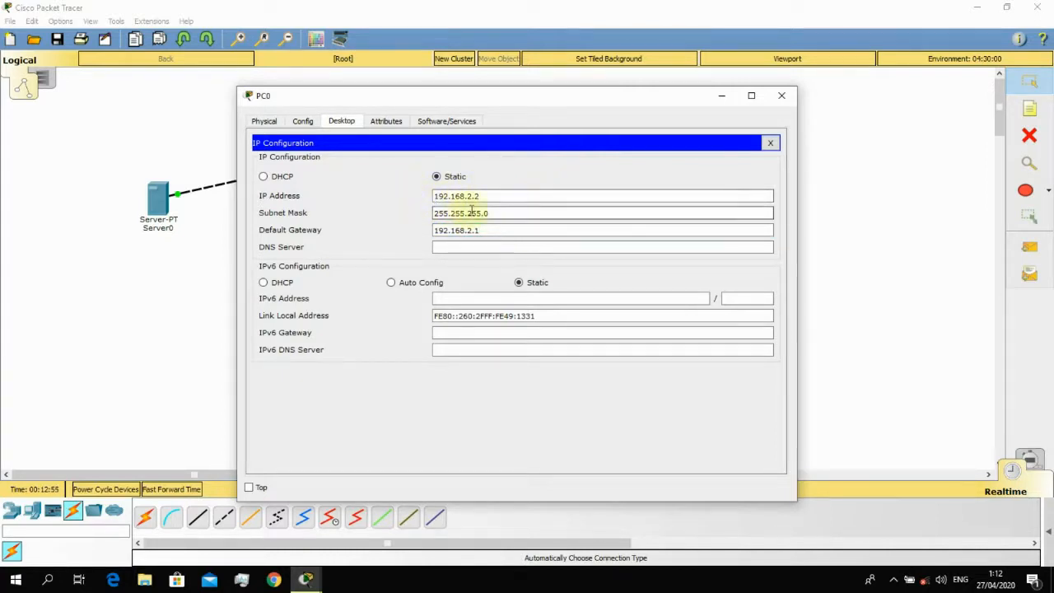
left_click(437, 201)
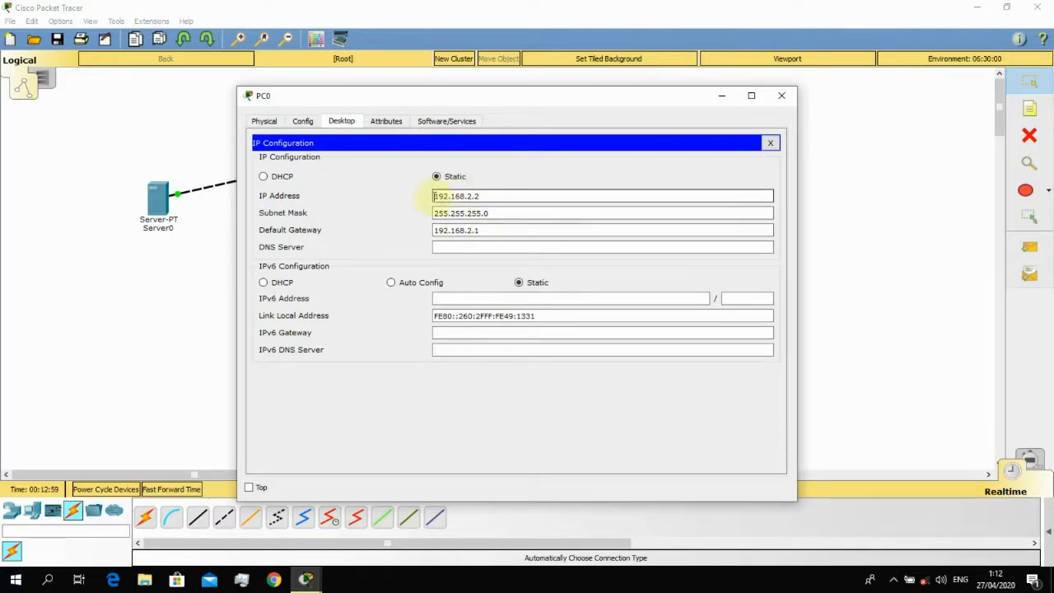
left_click_drag(544, 100, 534, 210)
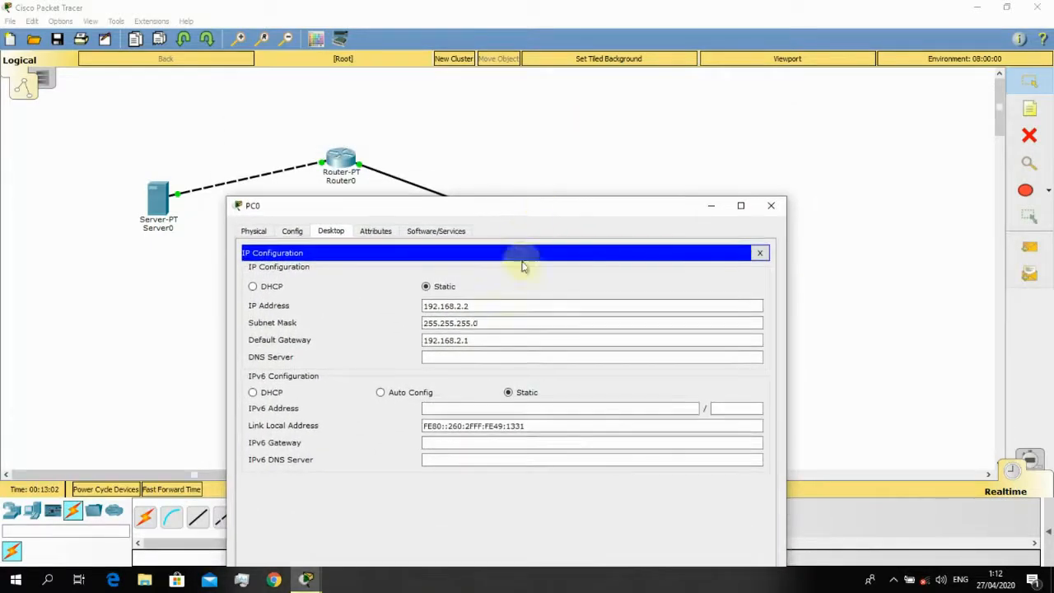
left_click(476, 343)
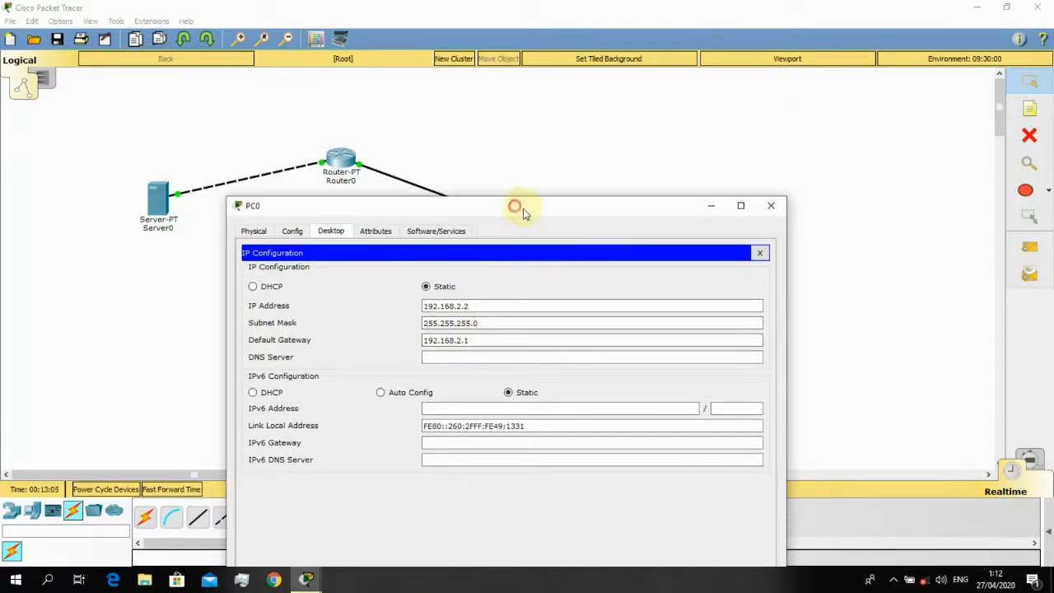
left_click_drag(522, 207, 553, 221)
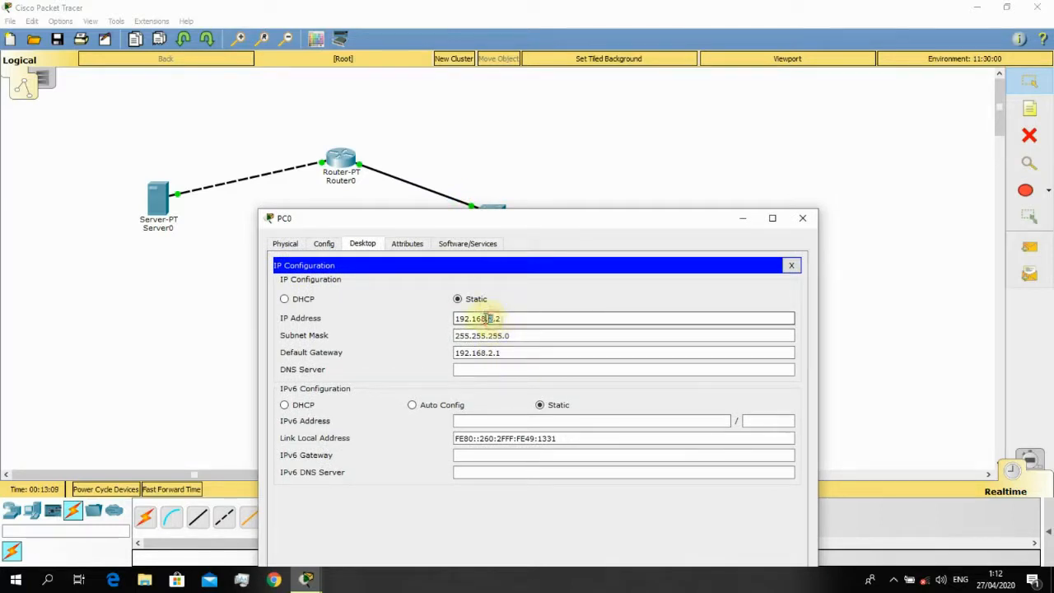
left_click_drag(491, 318, 458, 315)
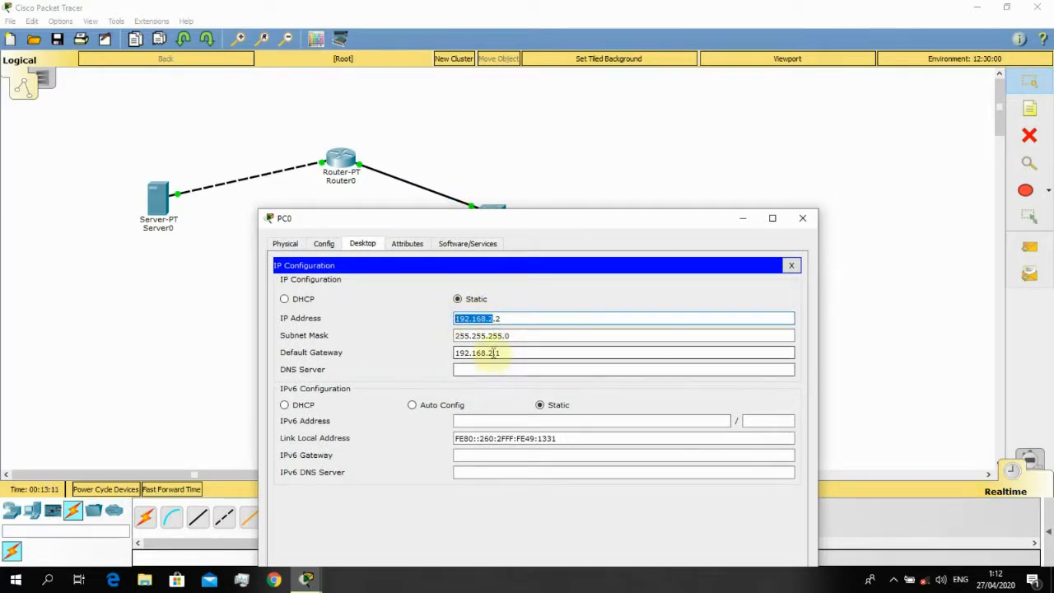
left_click_drag(489, 353, 451, 353)
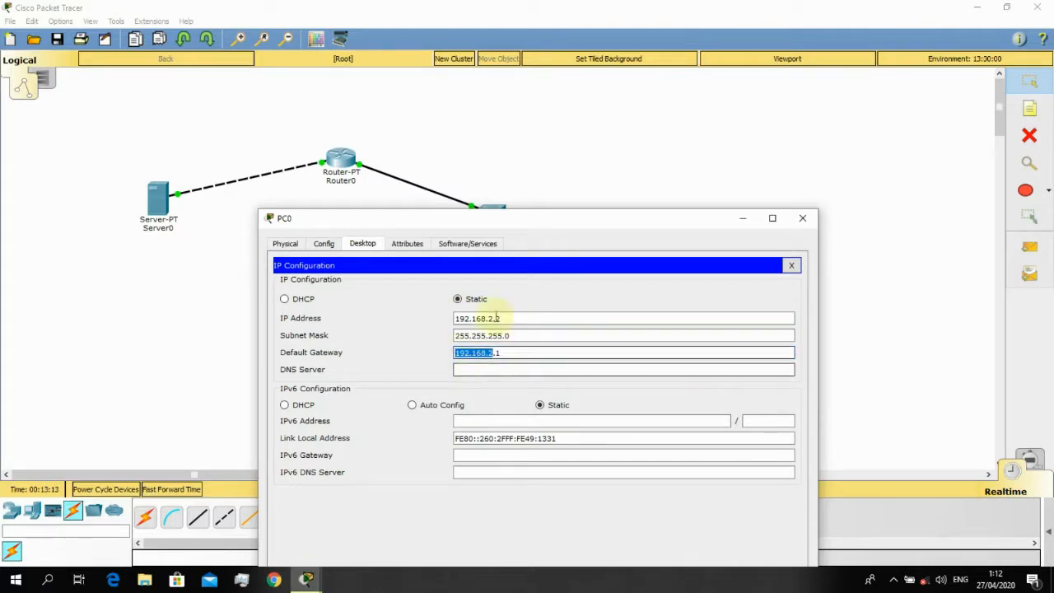
left_click_drag(492, 318, 468, 314)
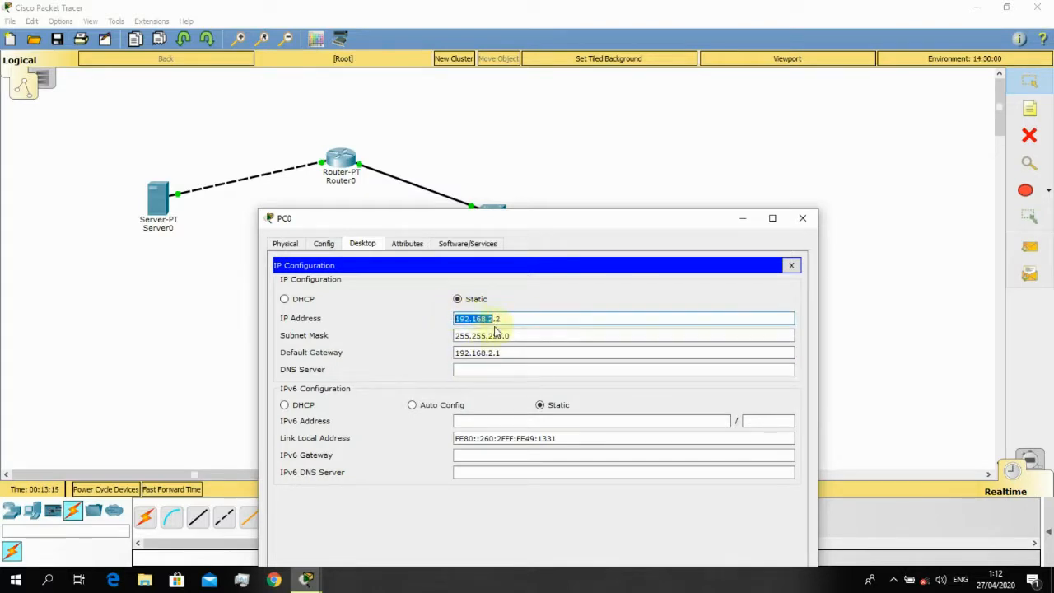
left_click_drag(494, 352, 452, 351)
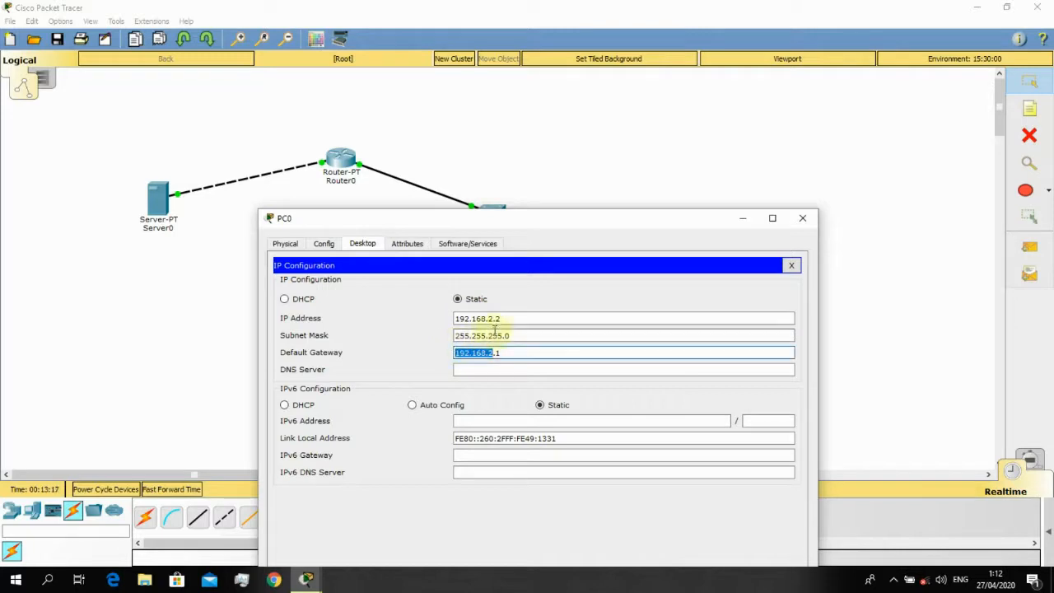
left_click_drag(496, 318, 453, 318)
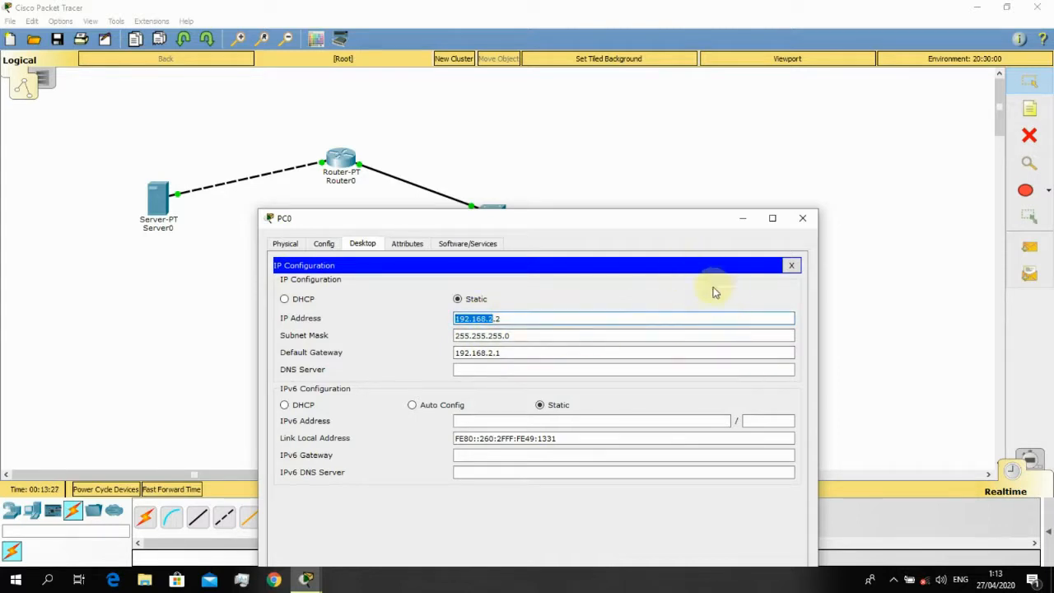
left_click(791, 265)
left_click(811, 223)
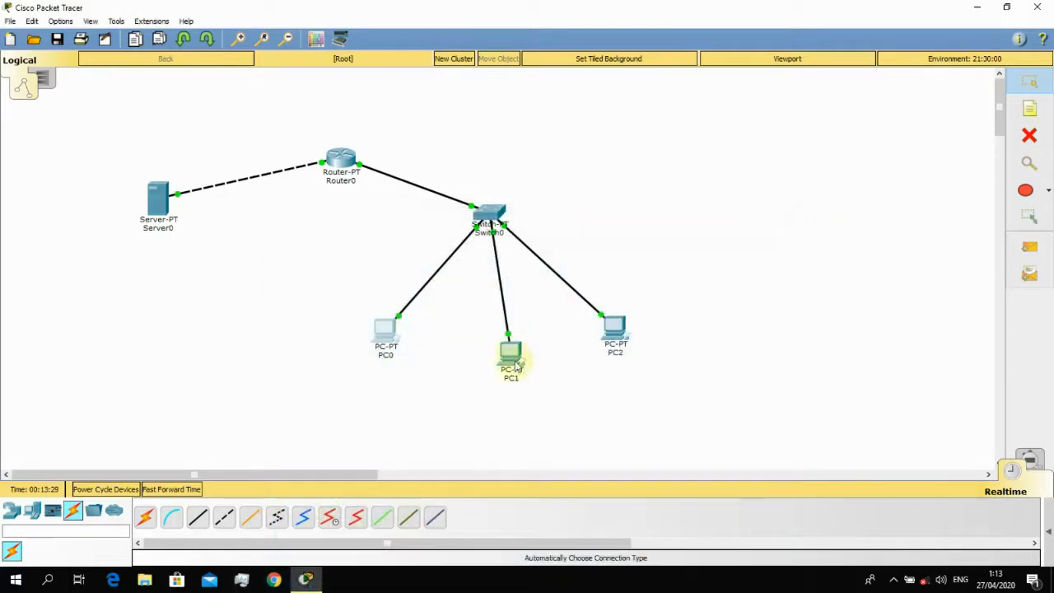
- Assign PC1 the static IP address 192.168.2.3, subnet mask 255.255.255.0 and default gateway 192.168.2.1
left_click(510, 356)
left_click(356, 134)
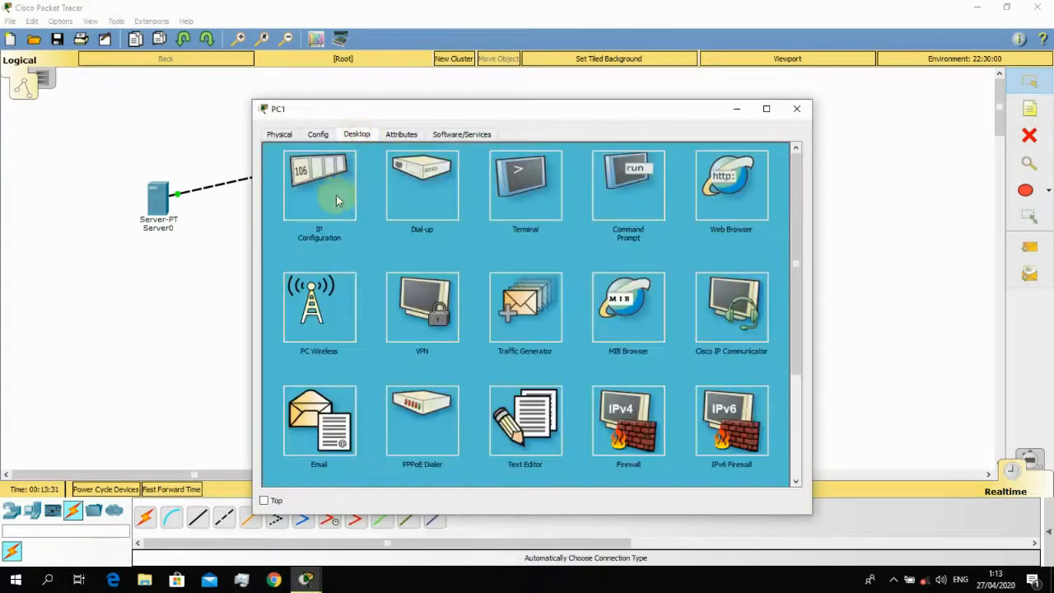
left_click(336, 198)
left_click(481, 208)
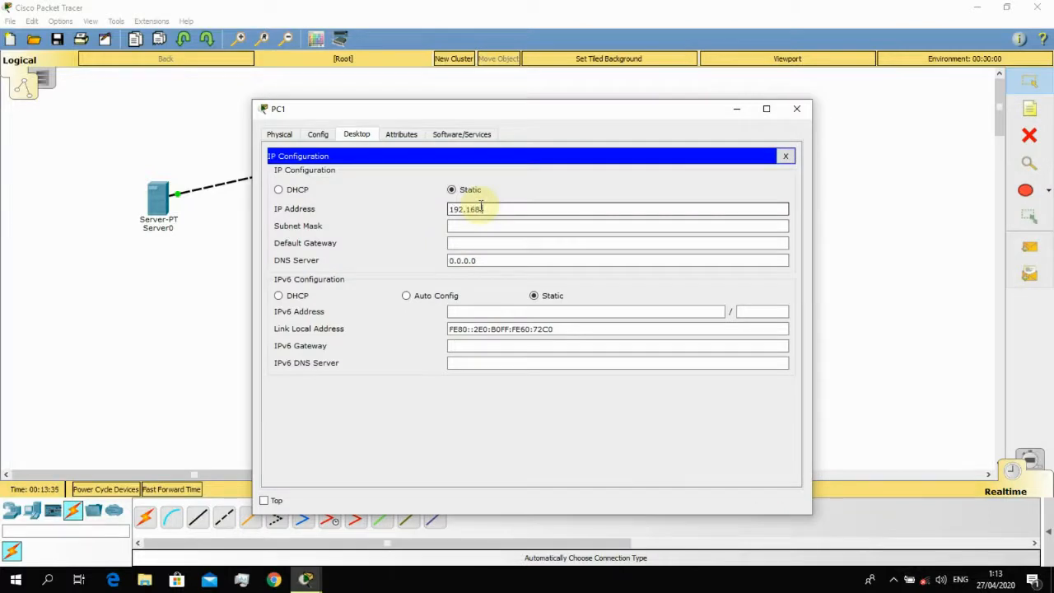
key("Tab")
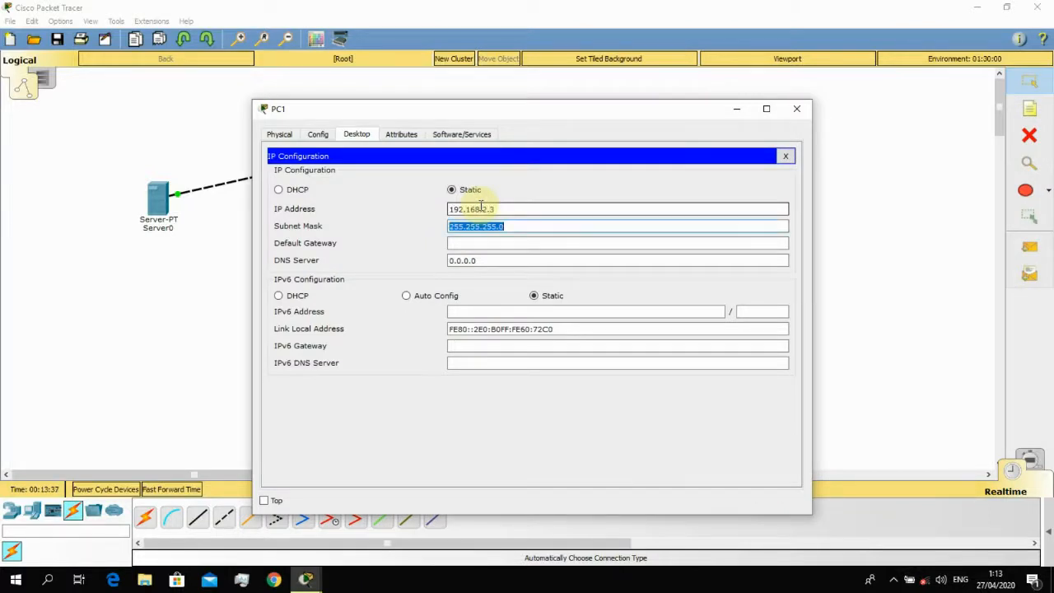
key("Tab")
type("1")
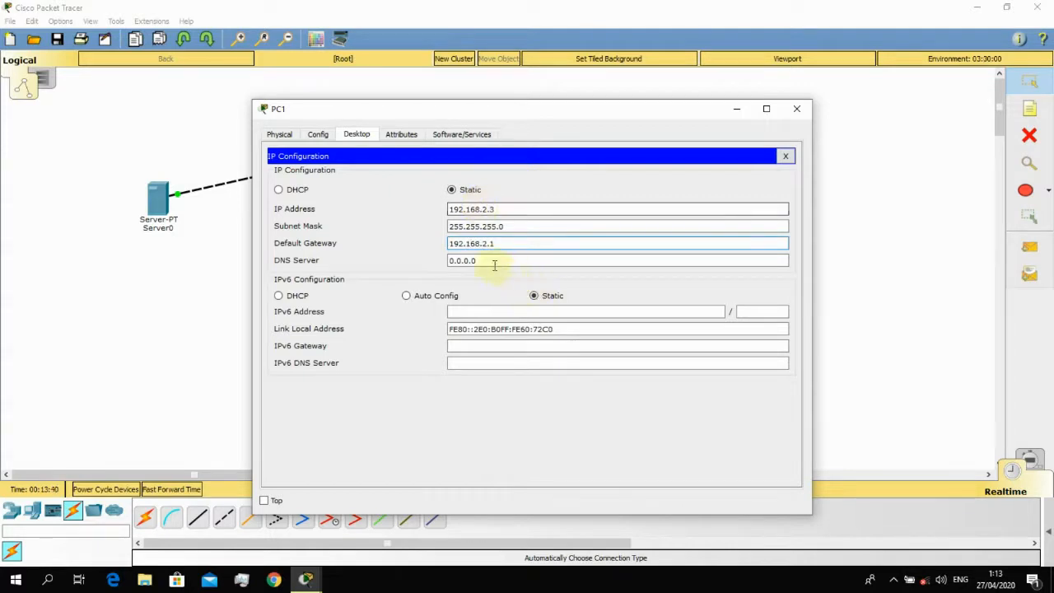
- Clear PC1's DNS server entry and close its IP configuration and device window
key("Tab")
key("BackSpace")
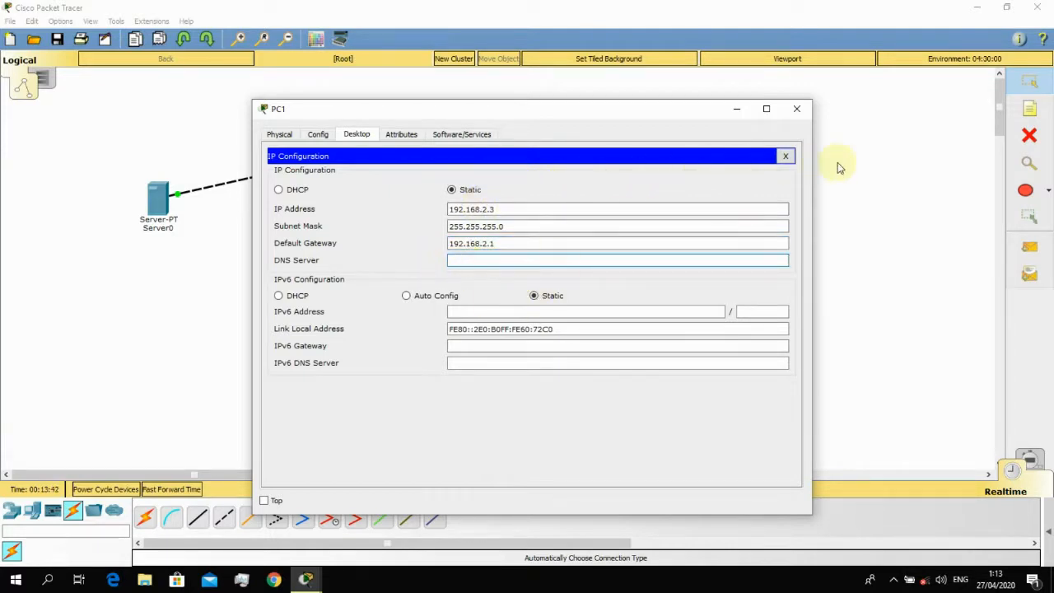
left_click(785, 156)
left_click(797, 107)
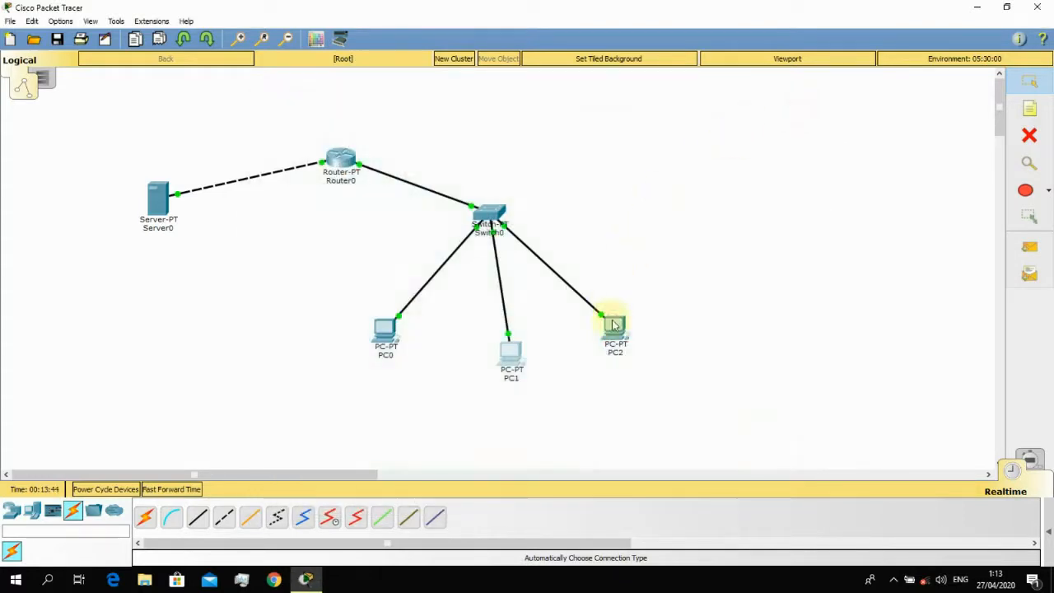
- Give PC2 the static IP address 192.168.3.4 with subnet mask 255.255.255.0 and start entering its default gateway
left_click(613, 325)
left_click(356, 135)
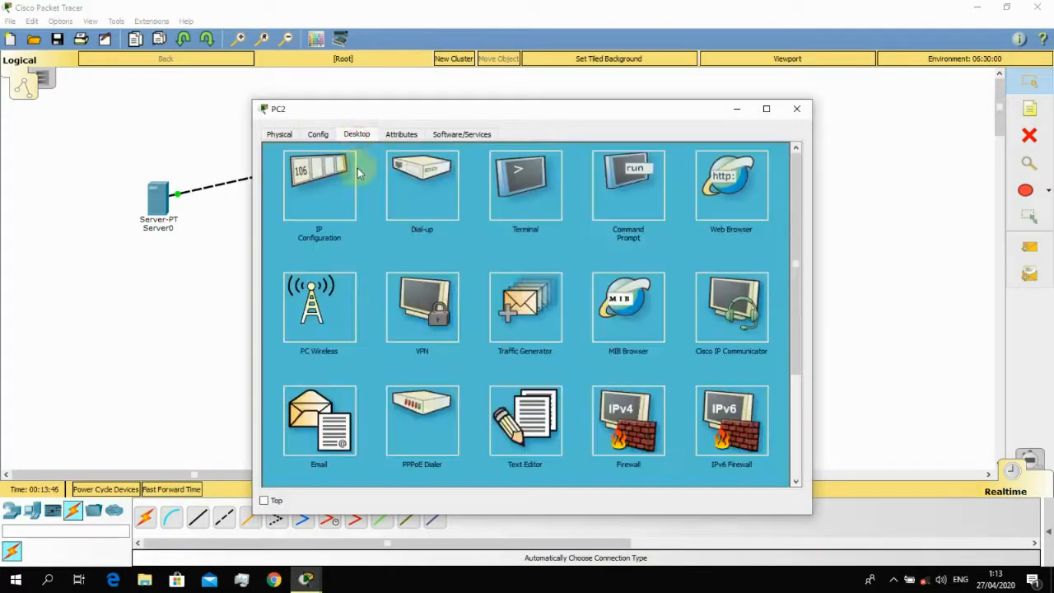
left_click(321, 196)
left_click(478, 207)
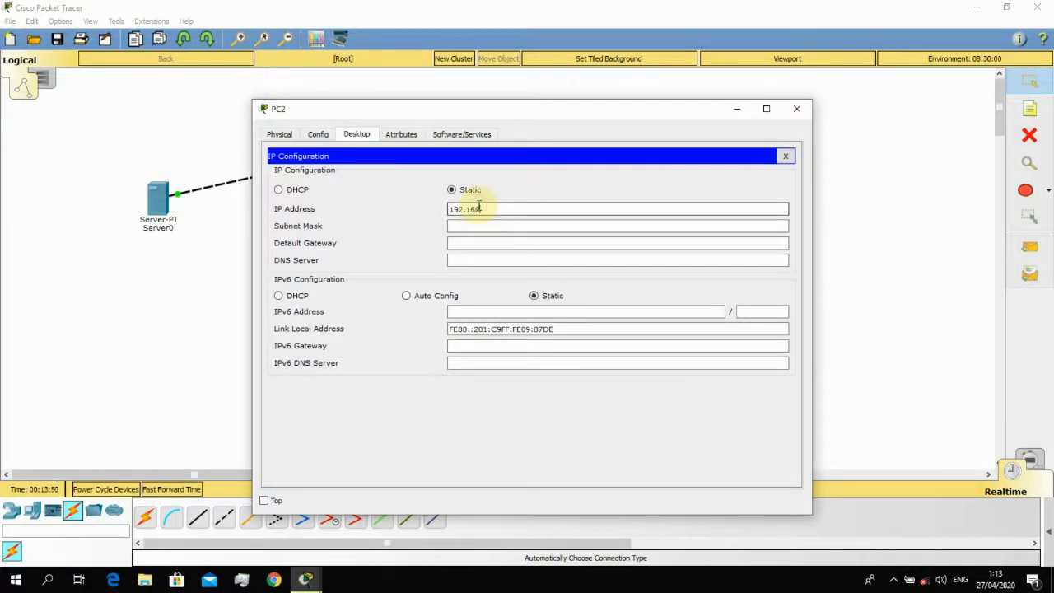
key("Tab")
key("Tab")
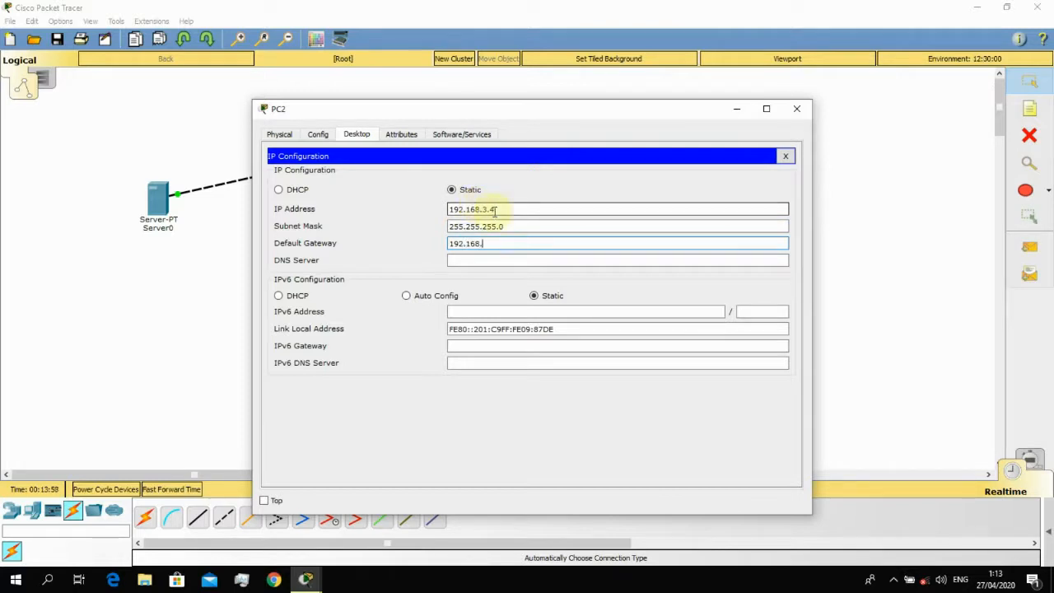
- Correct PC2's IP address to 192.168.2.4, set its default gateway to 192.168.2.1 and close its window
left_click(527, 220)
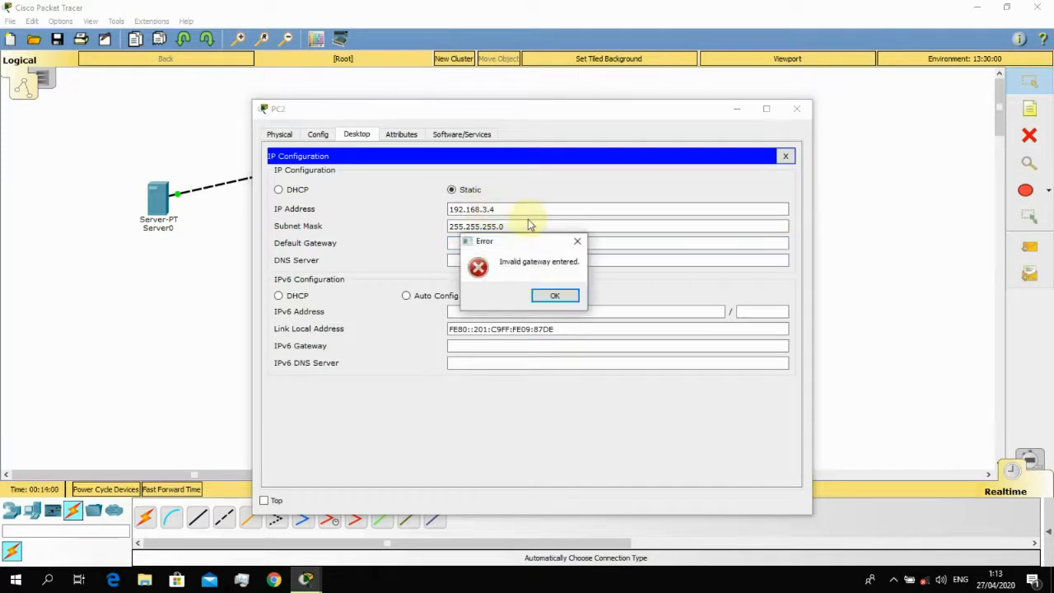
left_click(577, 240)
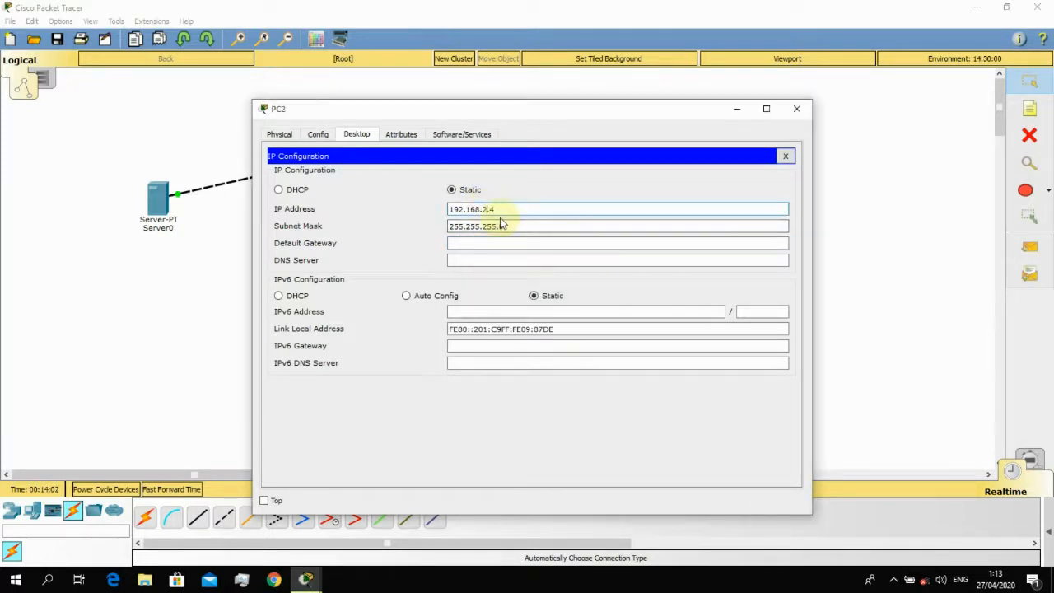
left_click(484, 242)
type("19")
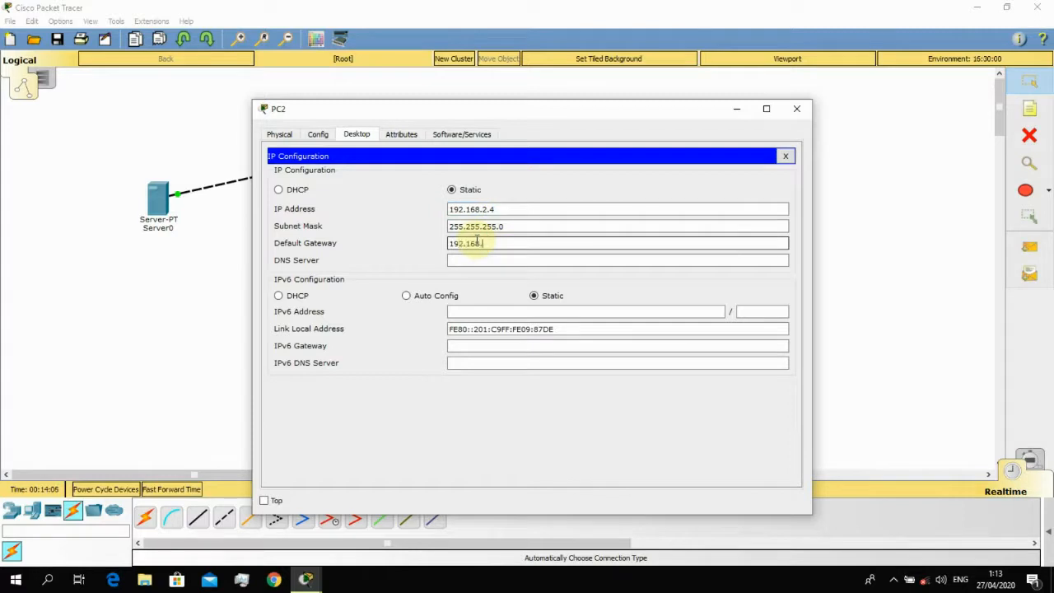
type("2.168.2.1")
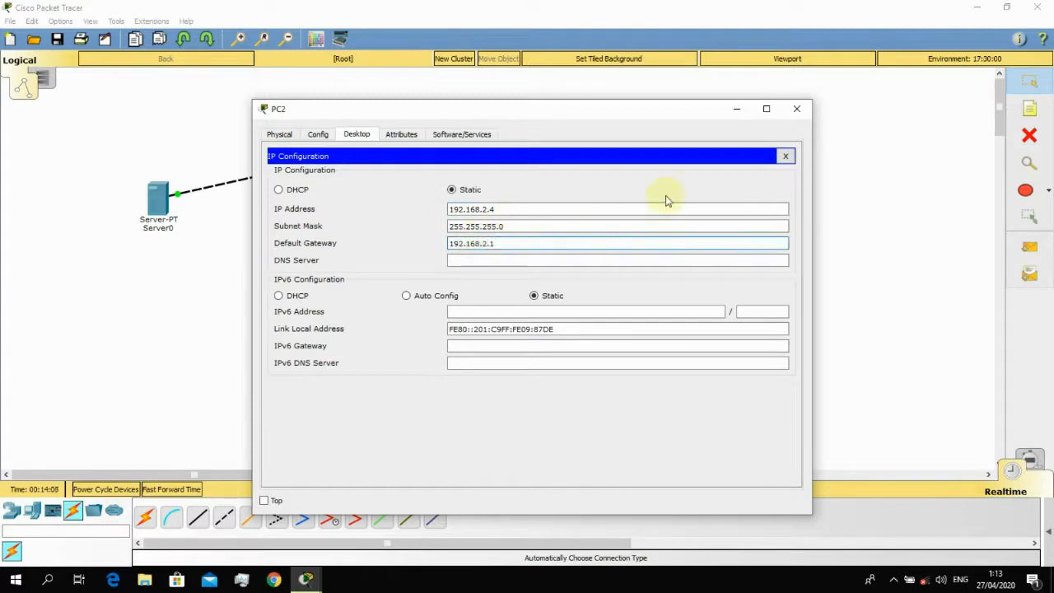
left_click(785, 155)
left_click(805, 113)
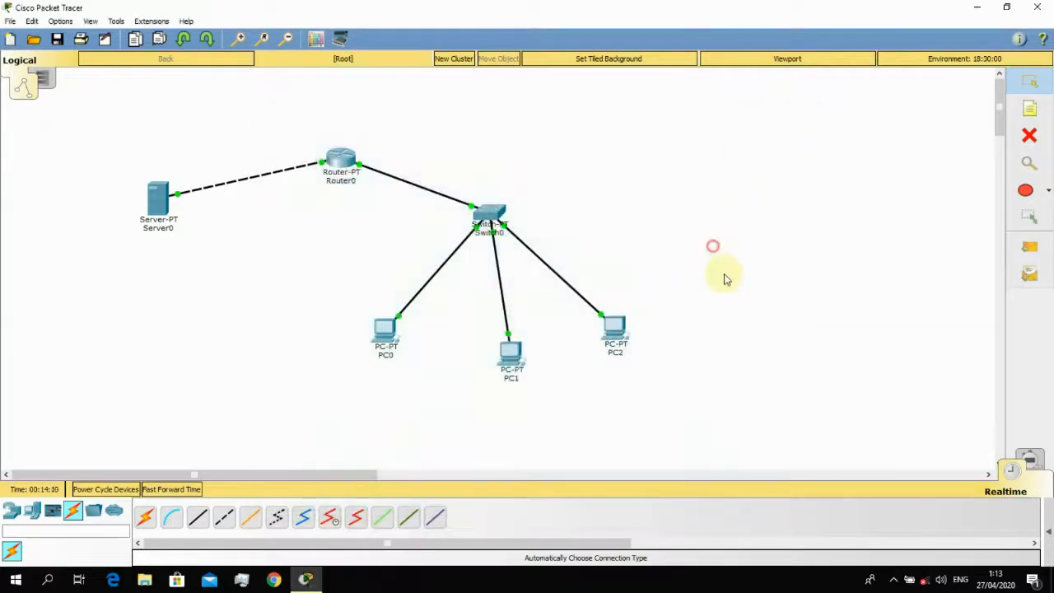
left_click_drag(680, 381, 600, 313)
left_click(644, 218)
left_click_drag(305, 129, 375, 194)
left_click_drag(313, 275, 412, 377)
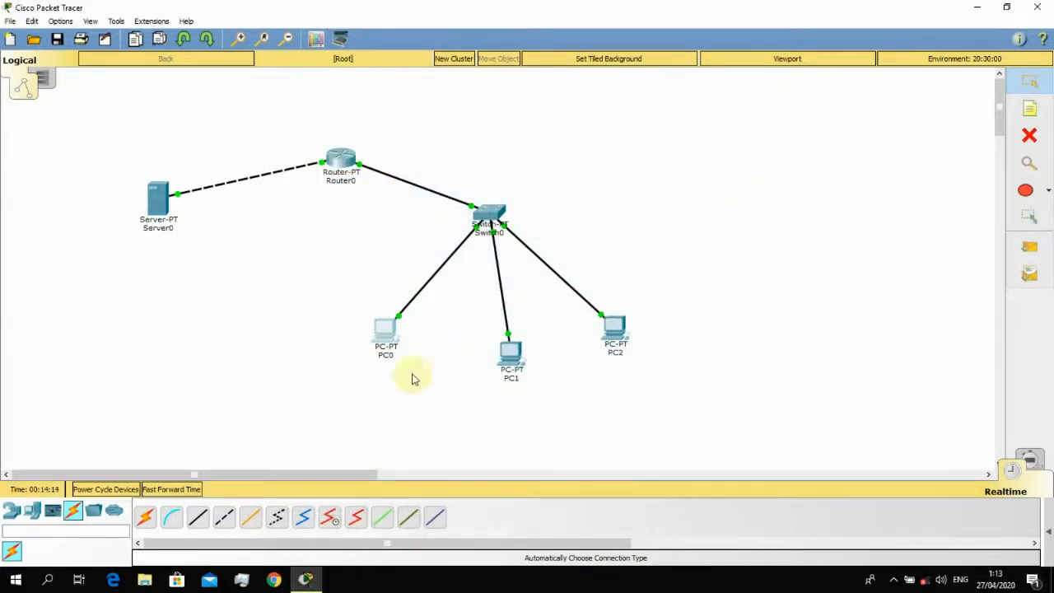
left_click(341, 353)
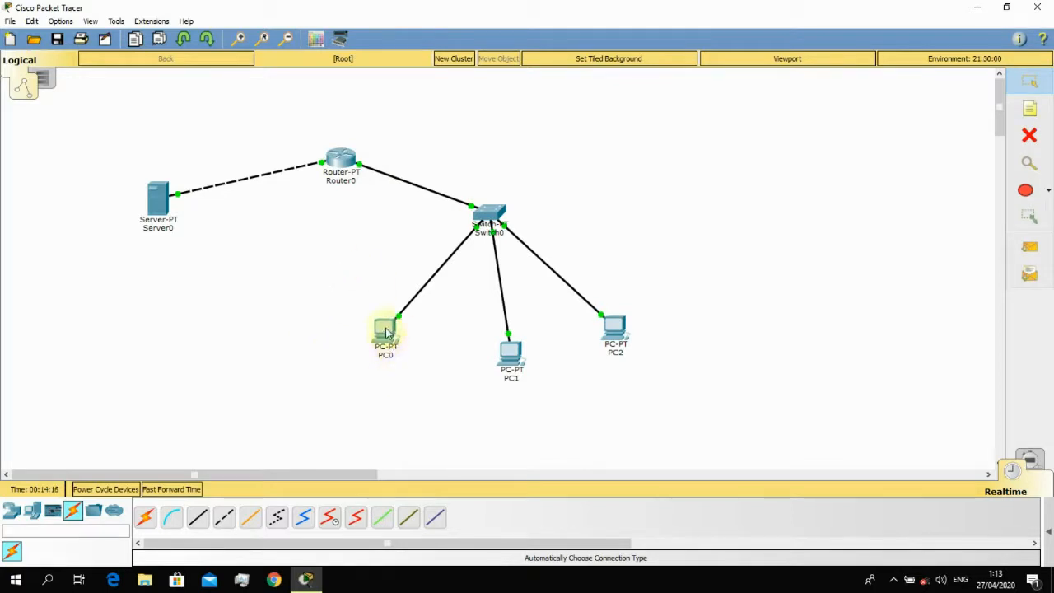
- Review the port and IP address summaries of PC0, PC1, PC2, Router0 and Switch0 in the topology
mouse_move(386, 327)
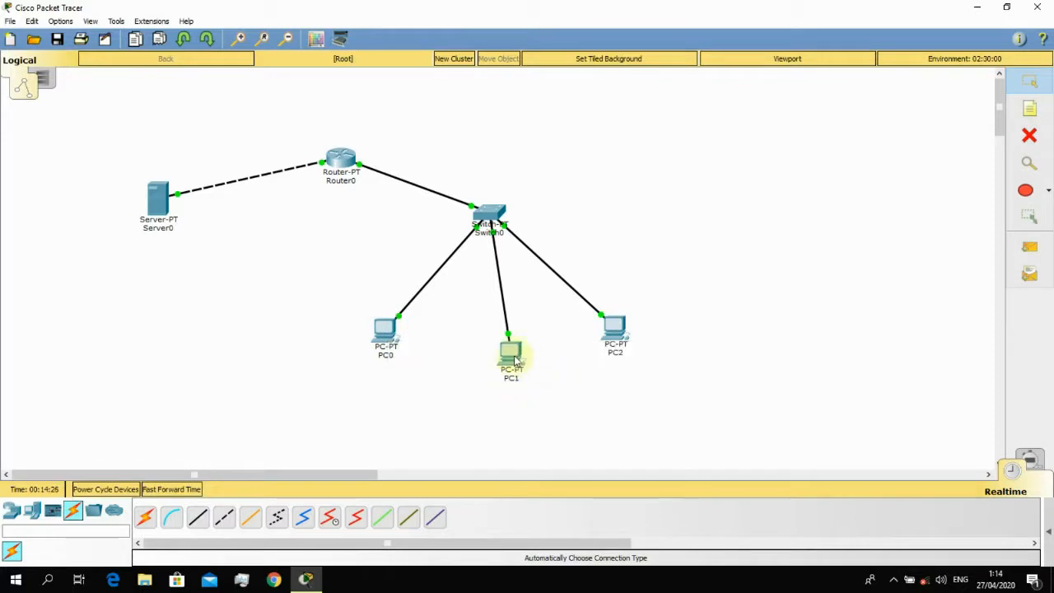
mouse_move(514, 360)
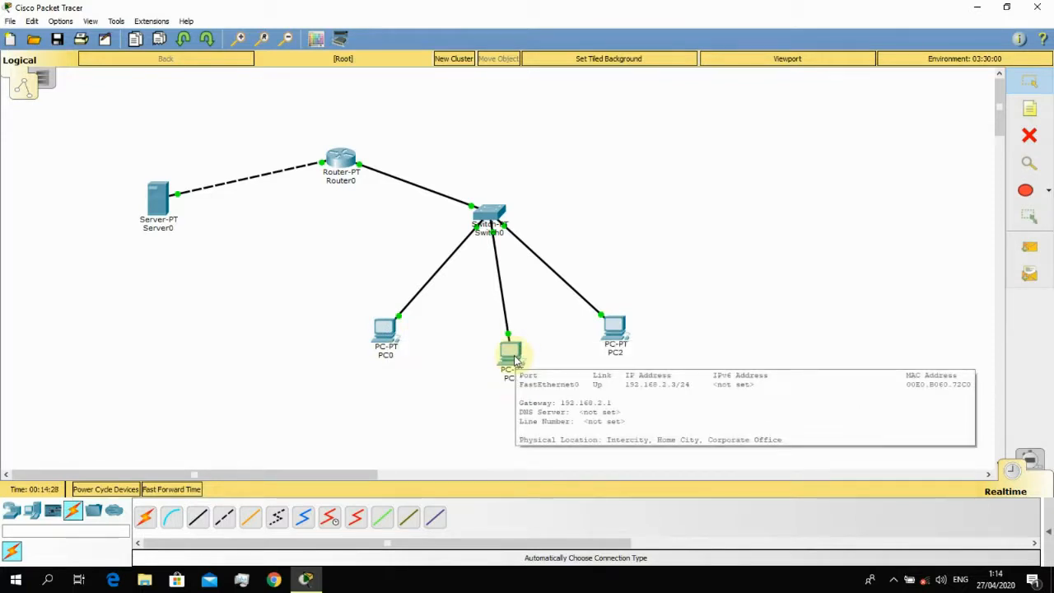
mouse_move(623, 334)
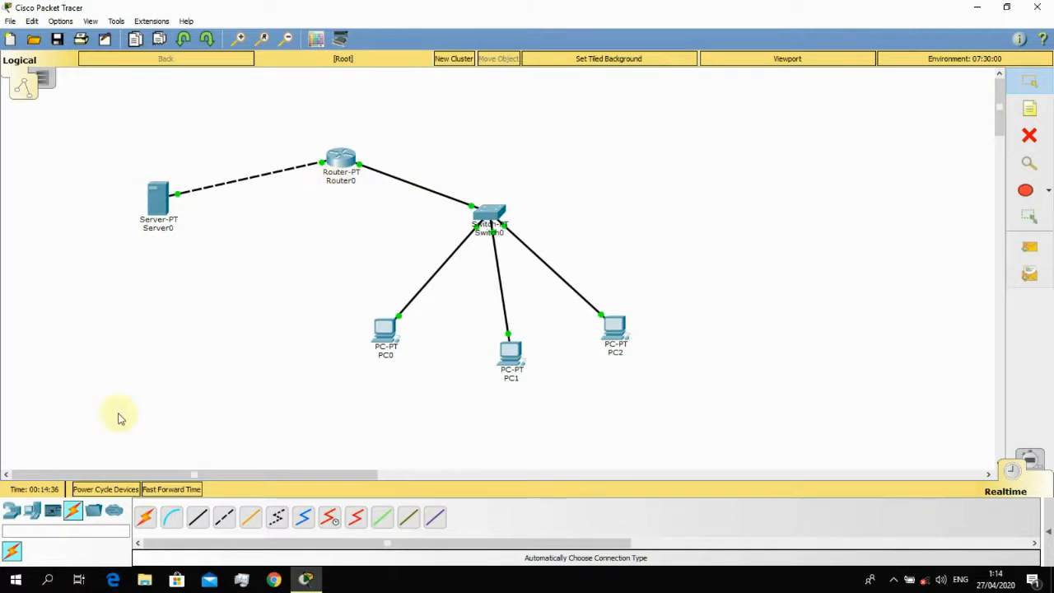
mouse_move(346, 160)
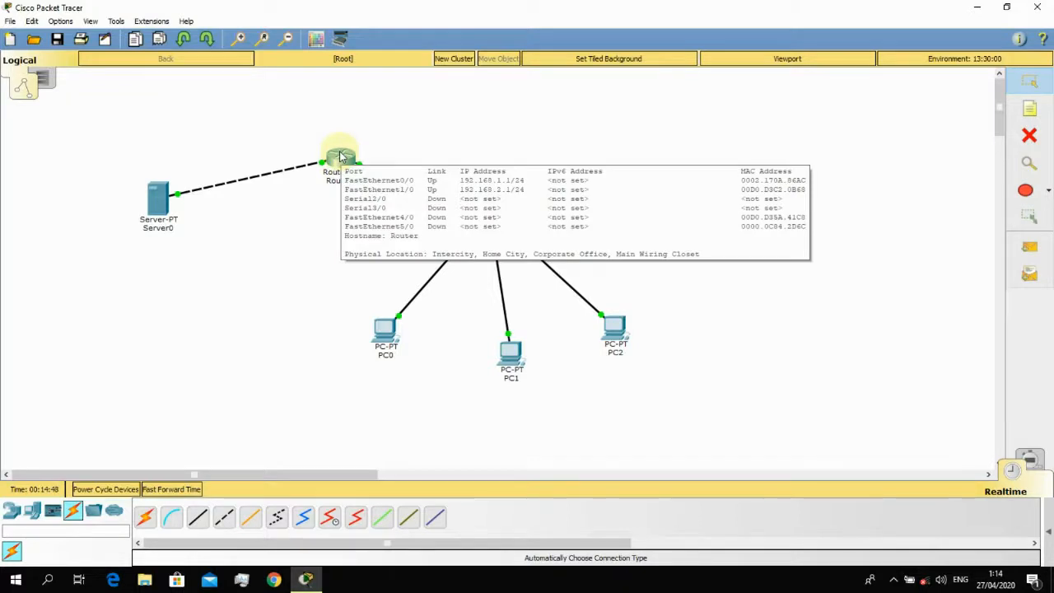
mouse_move(488, 218)
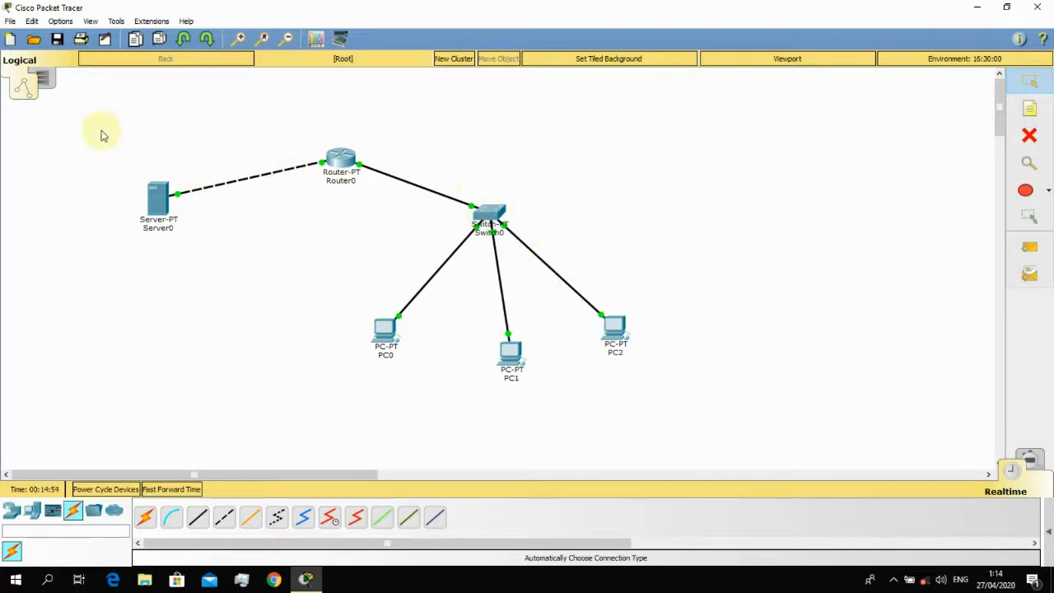
left_click_drag(101, 126, 644, 416)
left_click(696, 303)
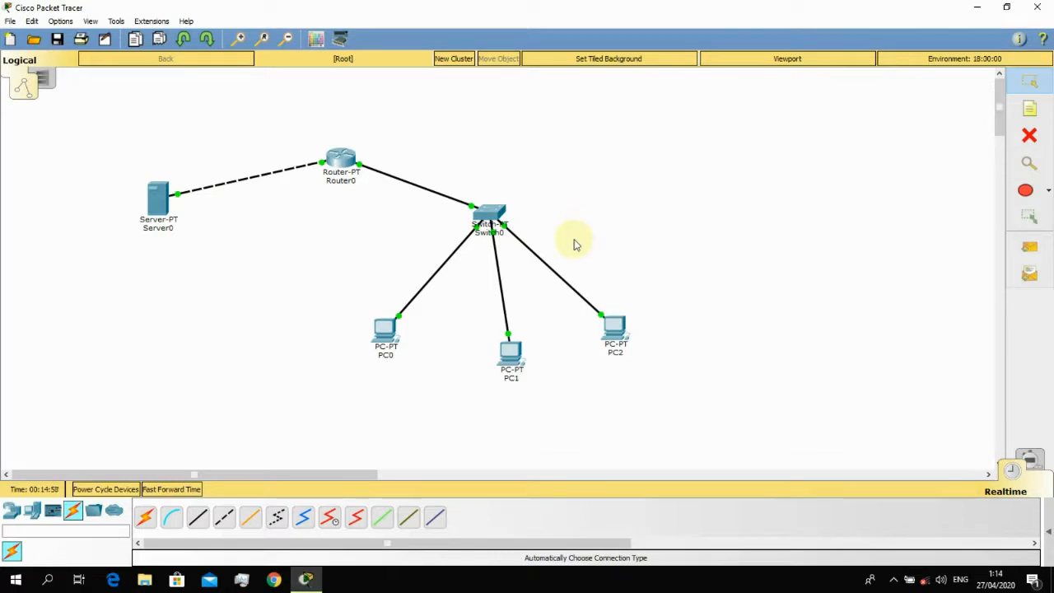
left_click_drag(657, 415, 373, 163)
left_click(647, 381)
left_click_drag(683, 411, 96, 151)
left_click_drag(88, 115, 362, 183)
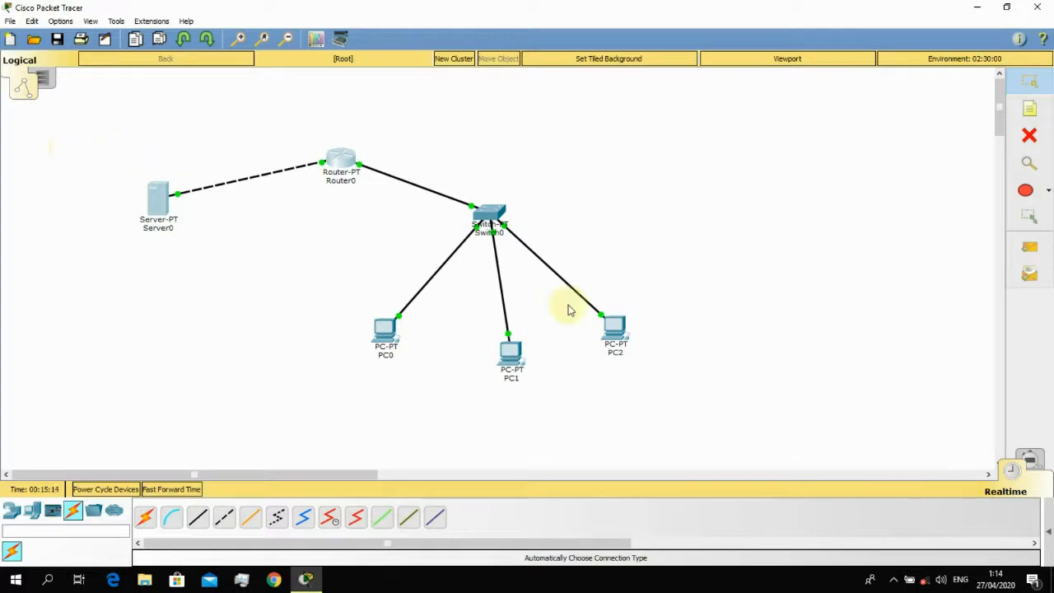
left_click_drag(652, 382, 702, 392)
left_click_drag(560, 355, 383, 141)
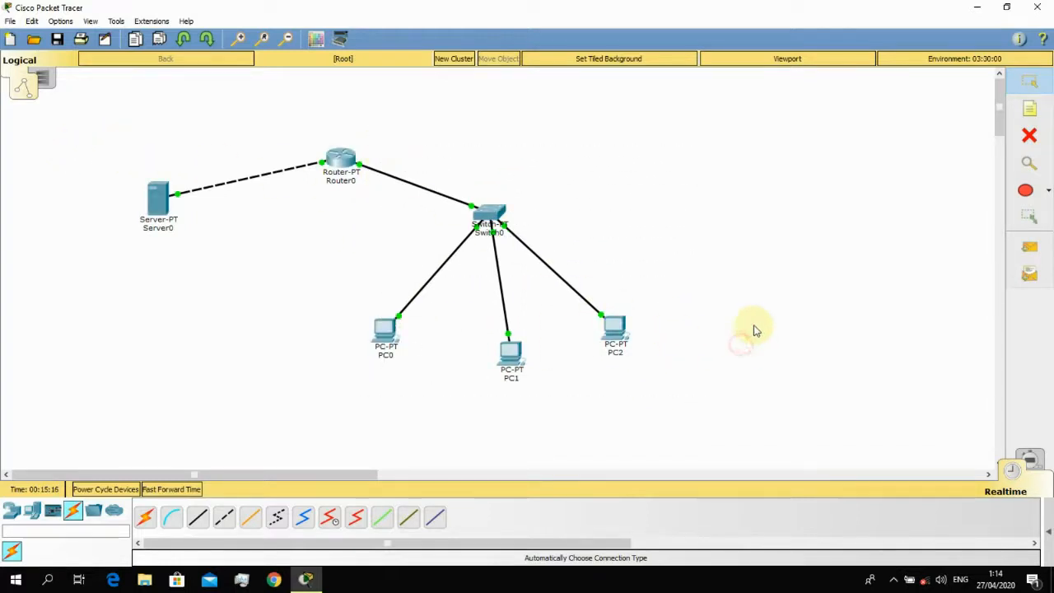
- Show the scenario's PDU list, and look at Simulation mode before returning to Realtime mode
left_click(1048, 532)
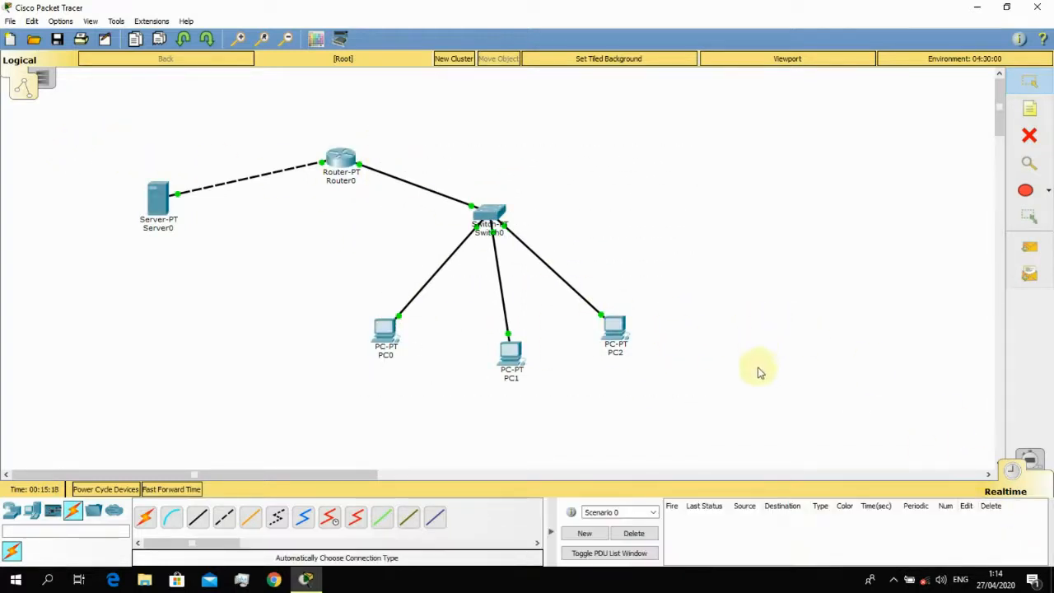
left_click(1032, 458)
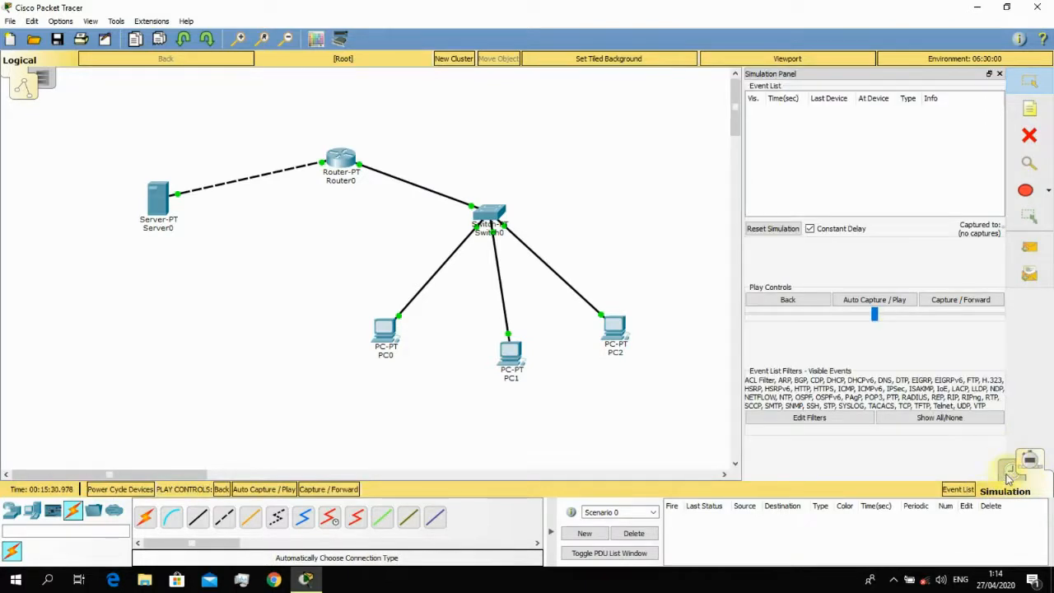
left_click(1012, 469)
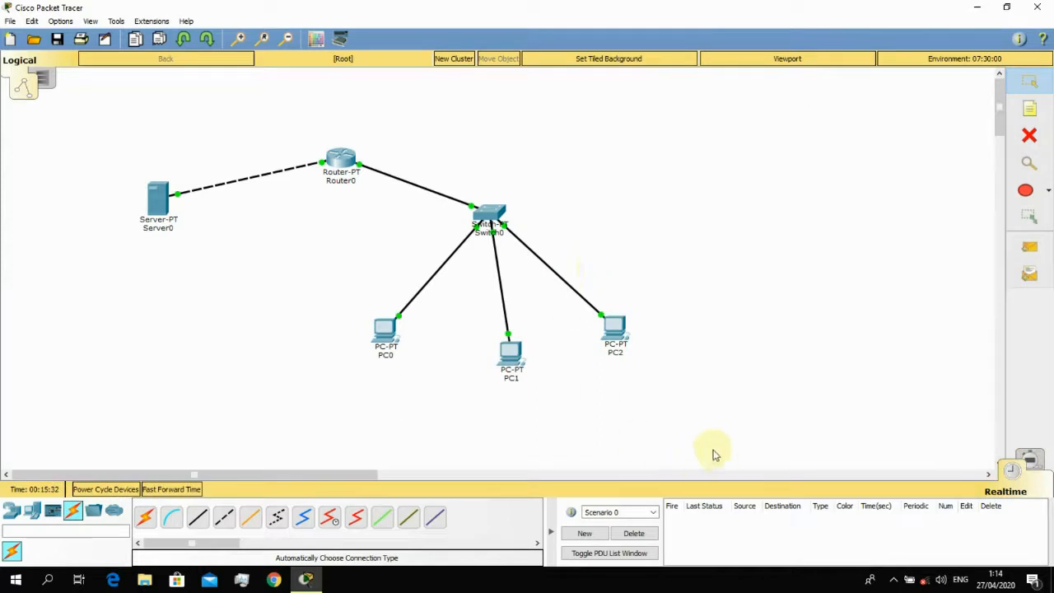
left_click_drag(697, 429, 600, 294)
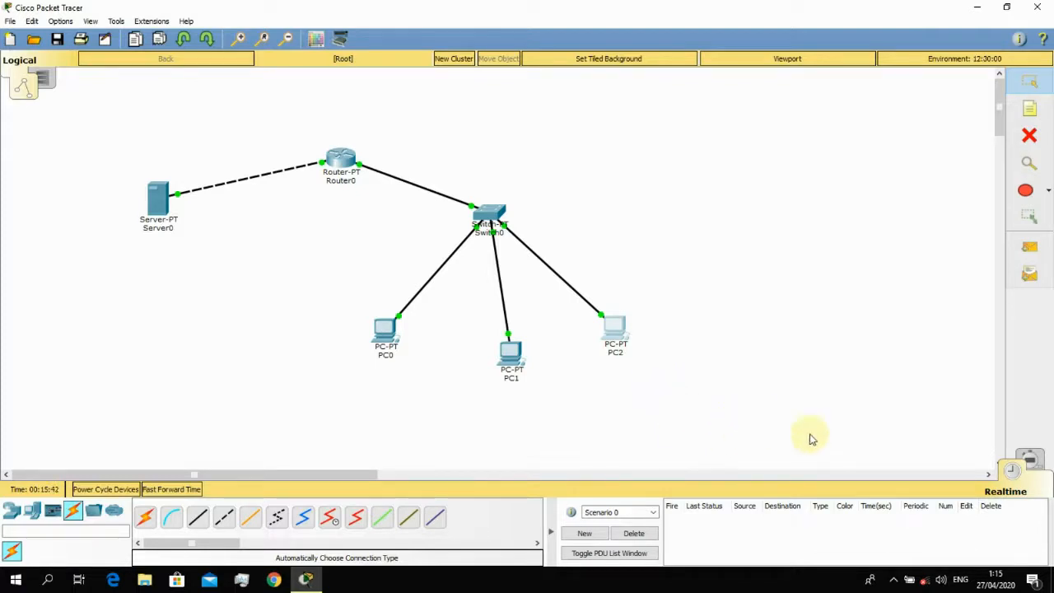
left_click(1032, 465)
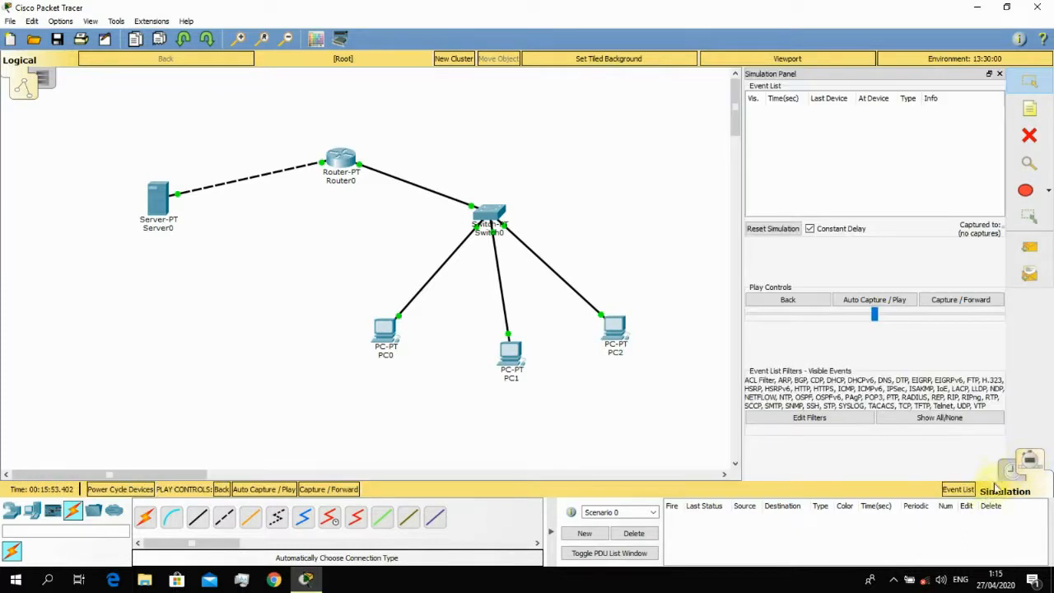
left_click(1006, 473)
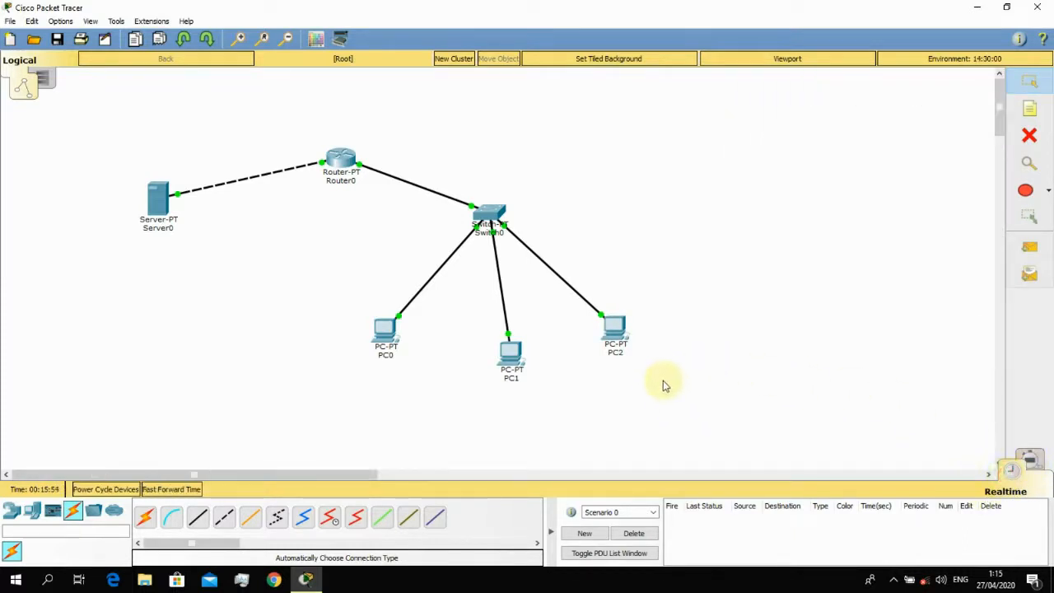
left_click_drag(686, 371, 577, 242)
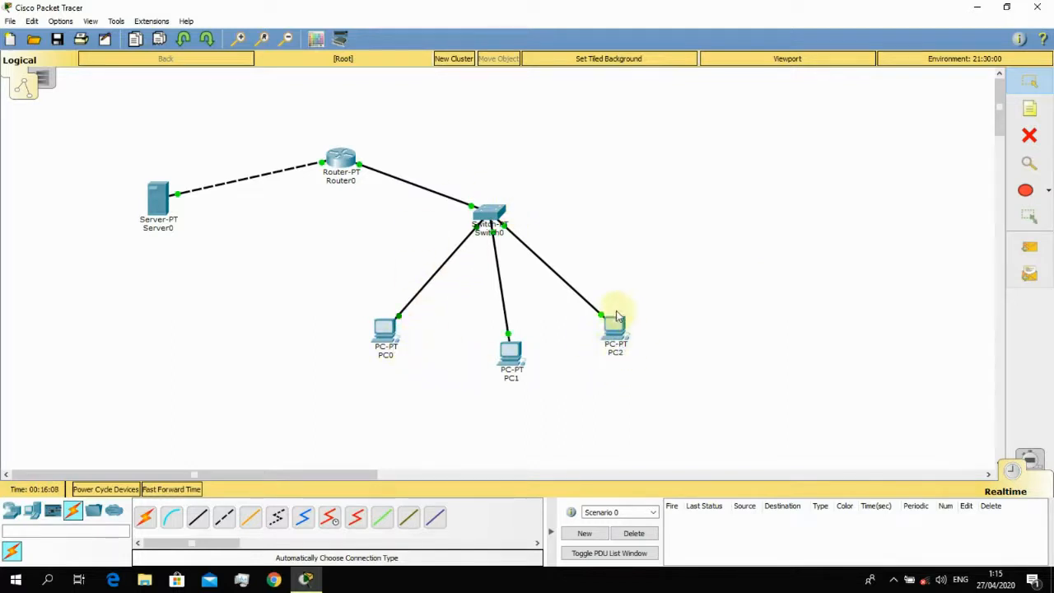
- Send a simple PDU from PC0 to PC2 to test connectivity
left_click(1029, 249)
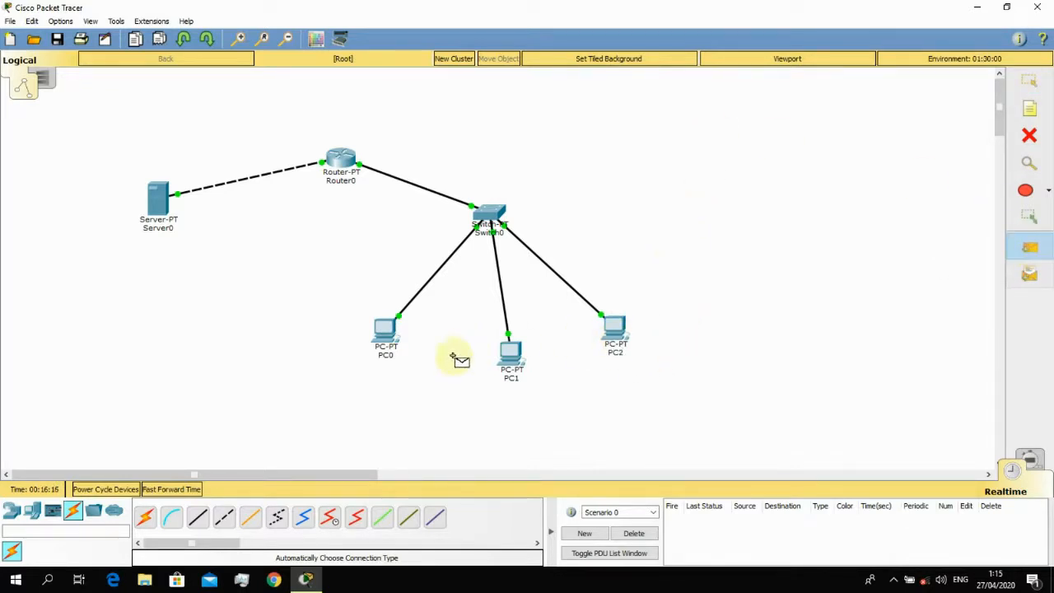
left_click(382, 328)
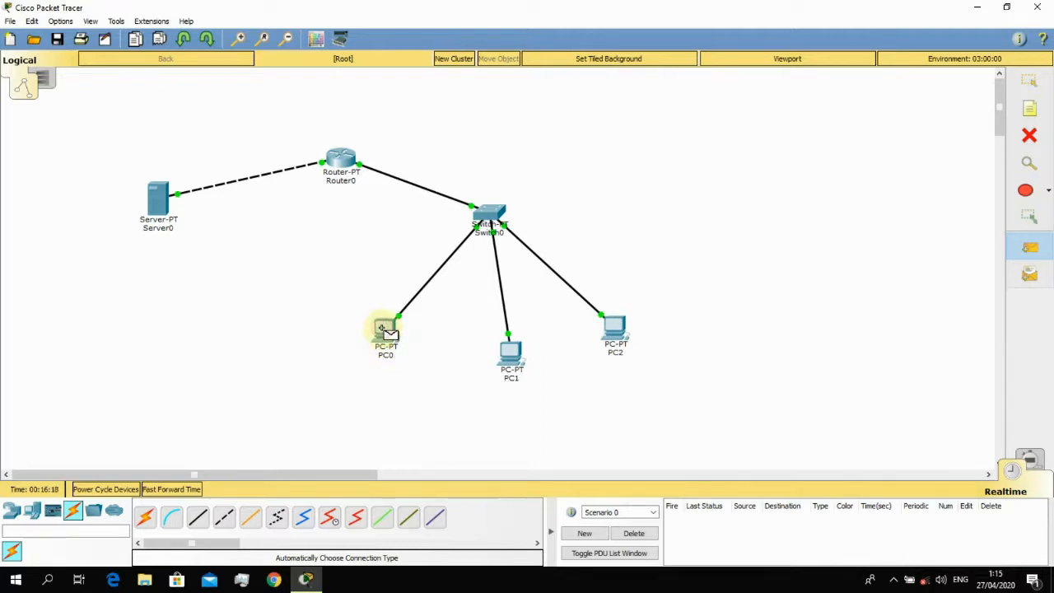
left_click(613, 325)
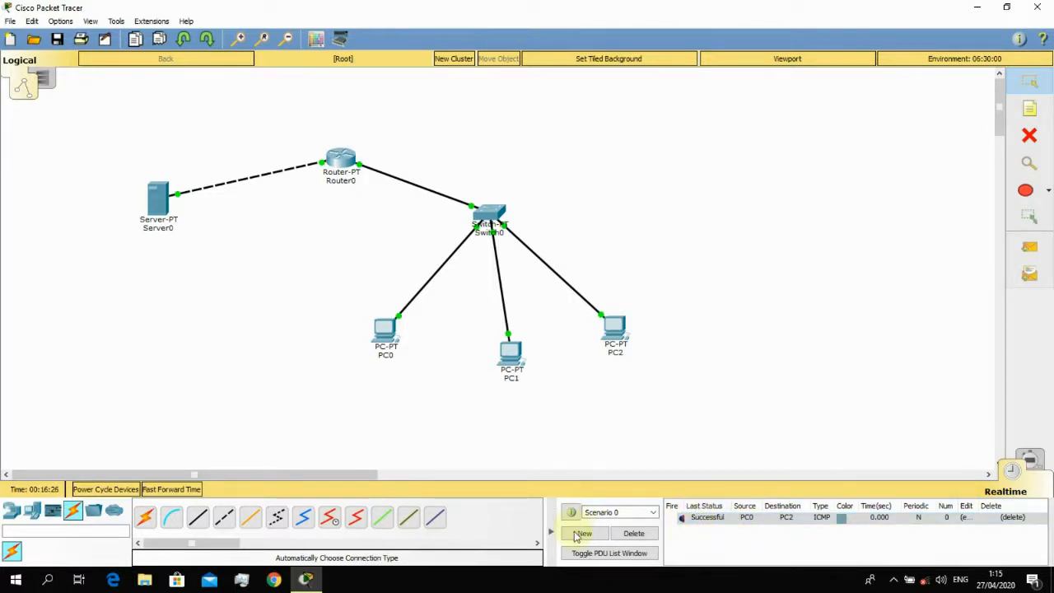
- Collapse and reopen the PDU list, and widen its Fire column
left_click(551, 531)
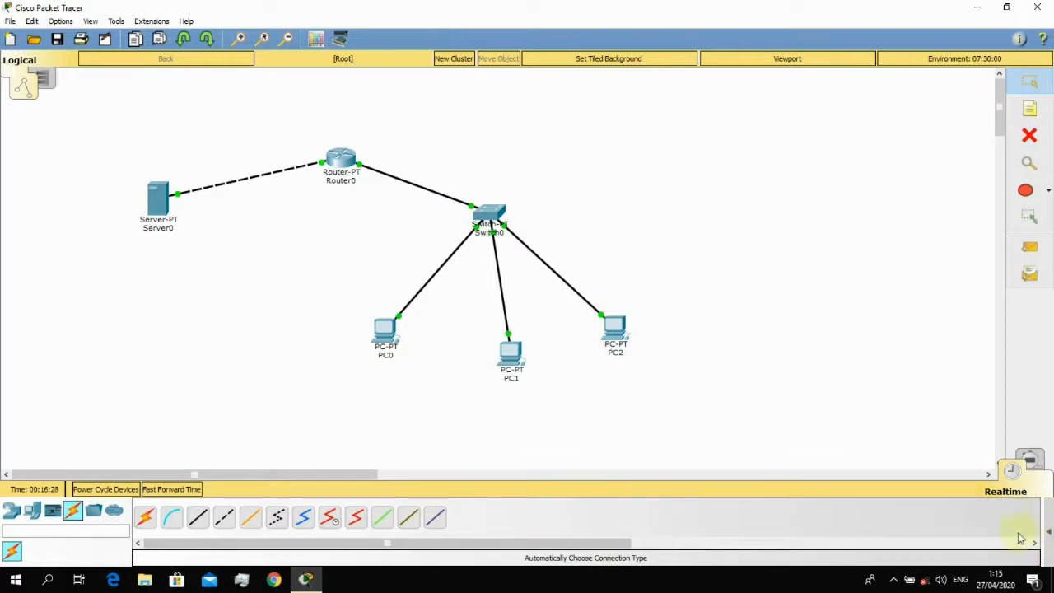
left_click(1049, 532)
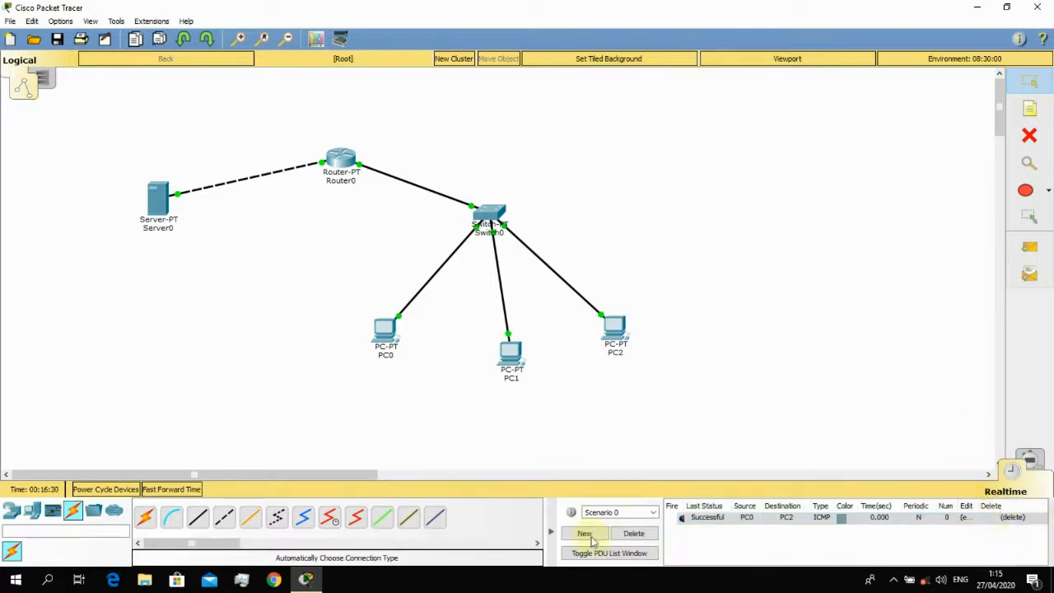
left_click(551, 531)
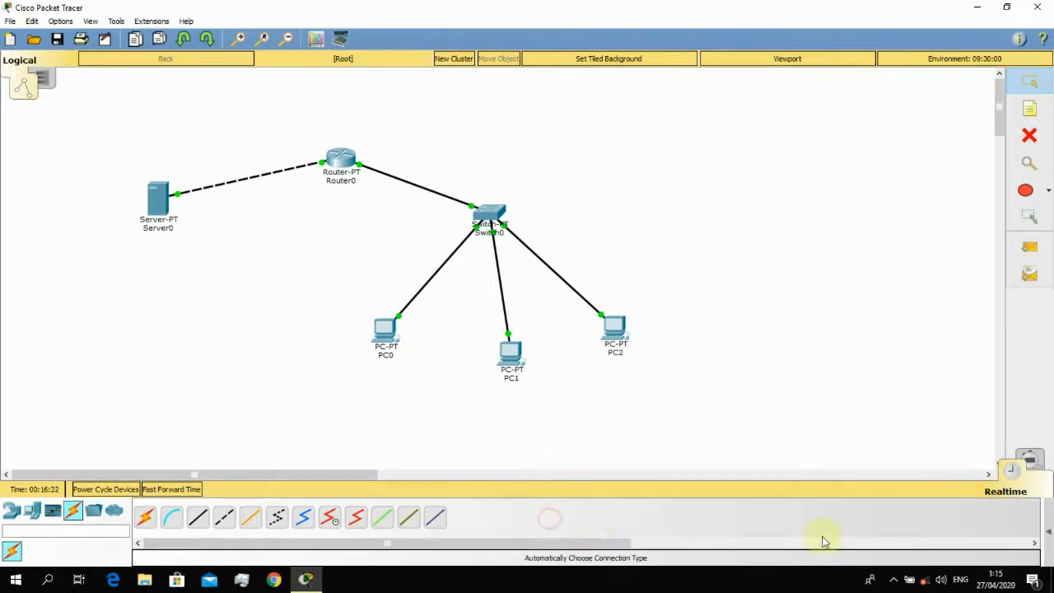
left_click(1050, 534)
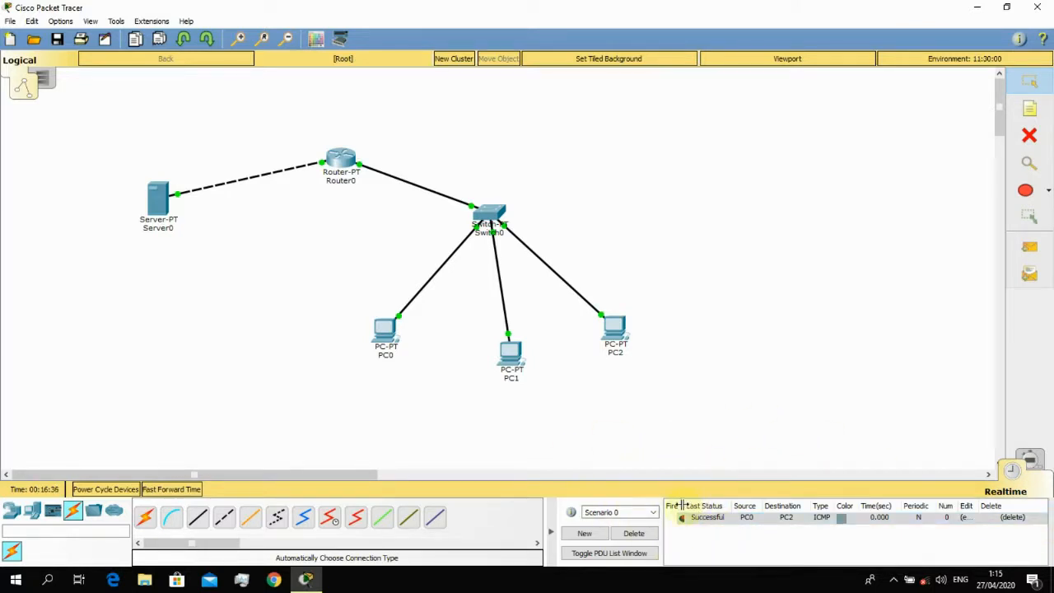
left_click_drag(680, 505, 701, 506)
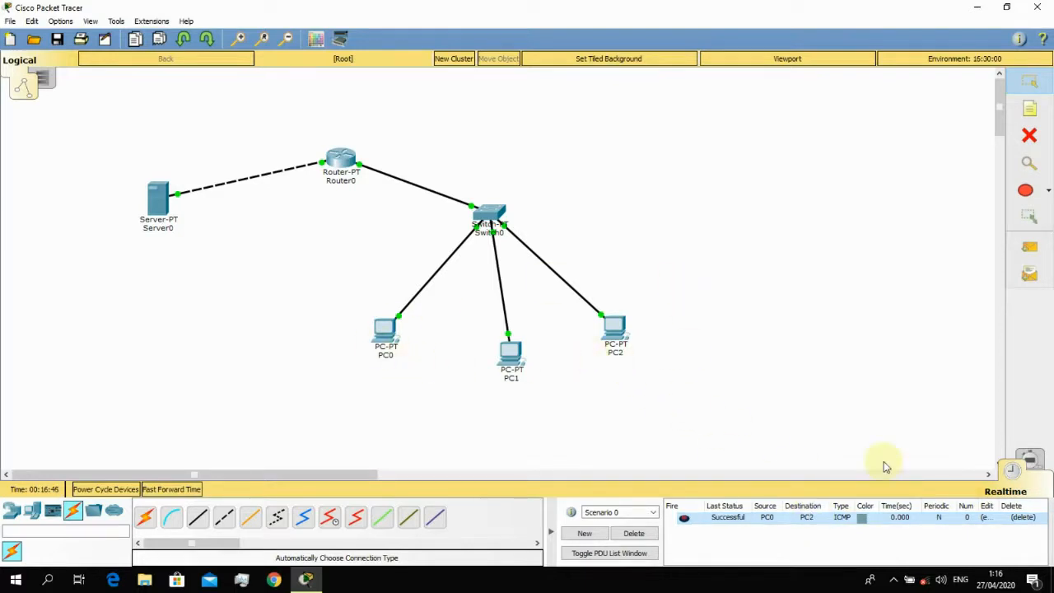
- Switch to Simulation mode and play the PC0 to PC2 message with Auto Capture / Play
left_click(1040, 471)
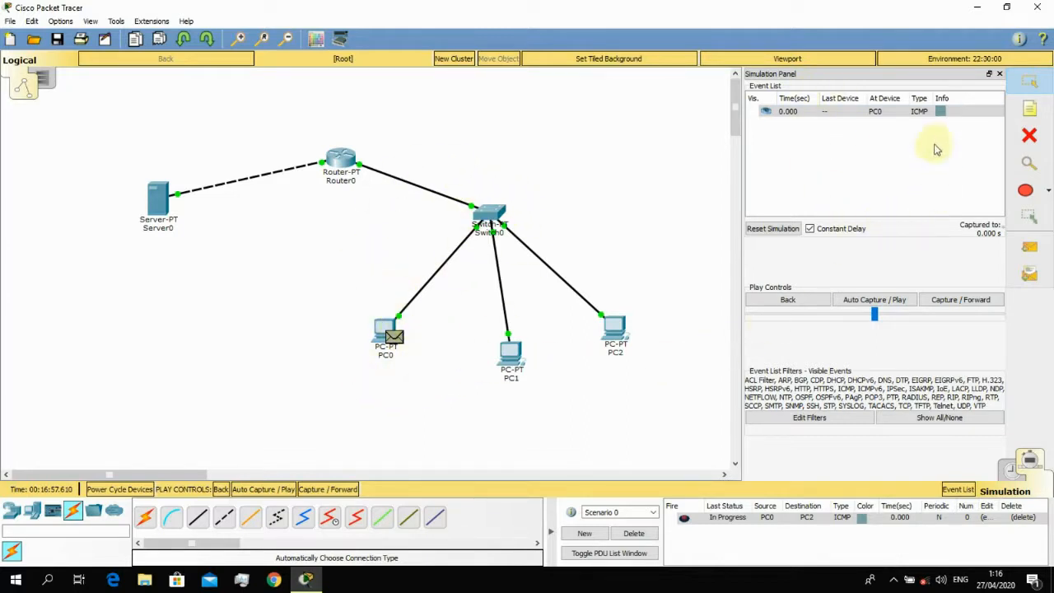
left_click(896, 303)
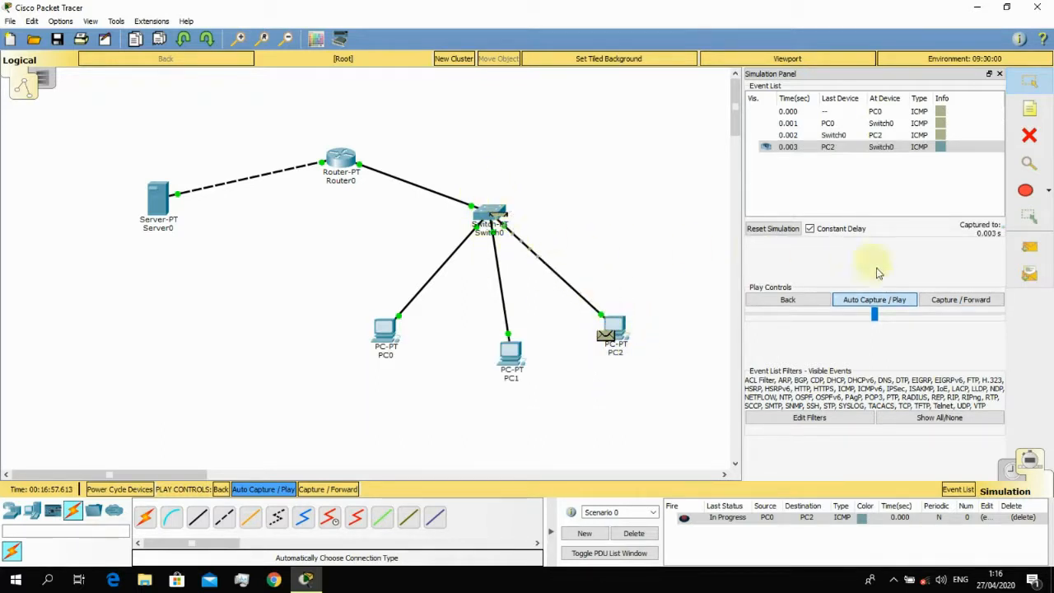
- Delete the current scenario to clear the PC0 to PC2 message and its simulation events
mouse_move(876, 321)
left_mouse_down()
mouse_move(985, 322)
mouse_move(874, 314)
left_mouse_up()
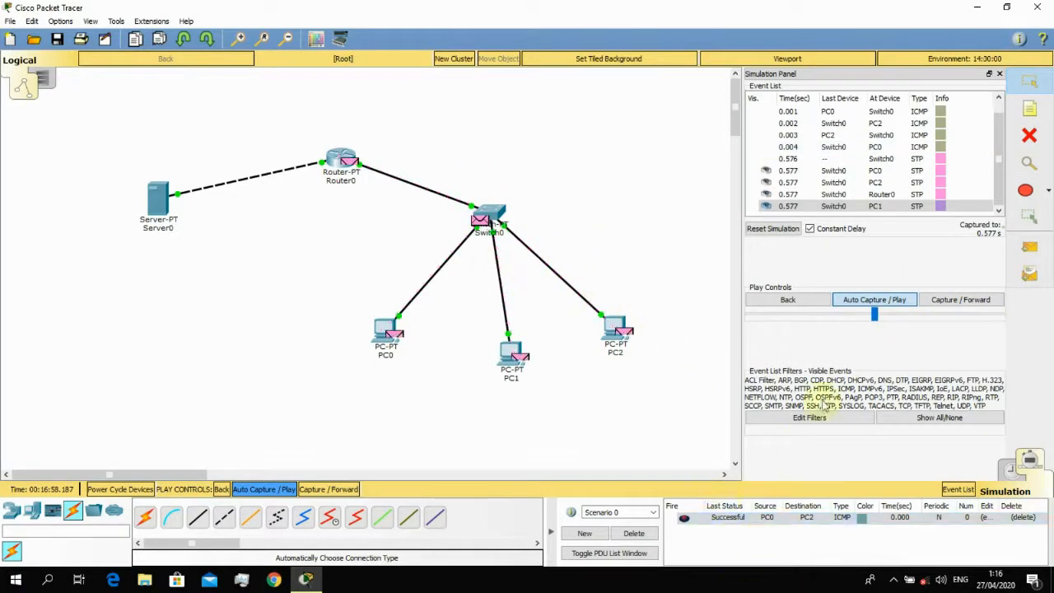
left_click(634, 533)
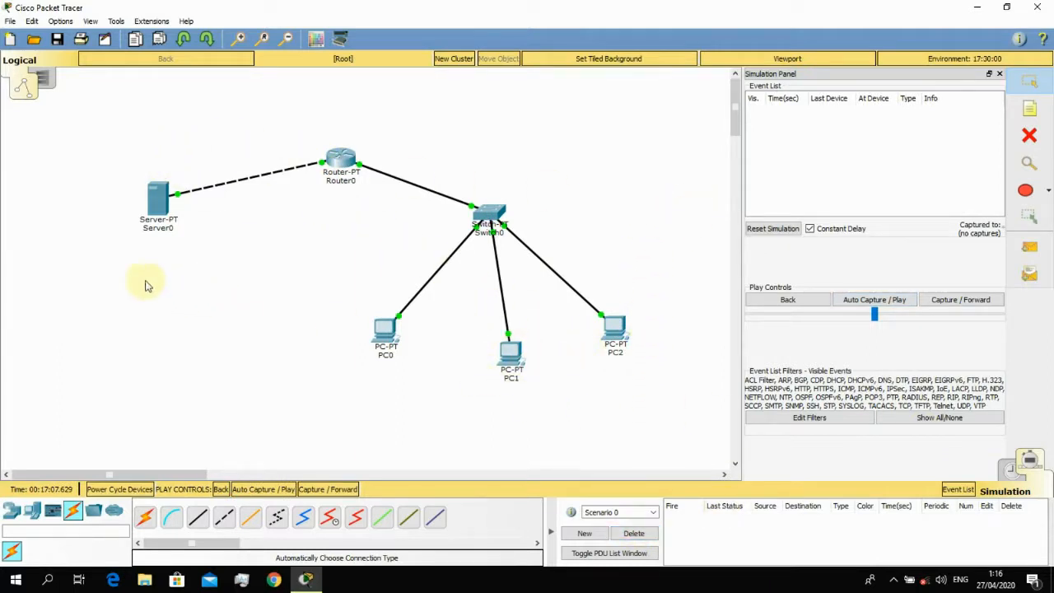
left_click_drag(550, 416, 480, 309)
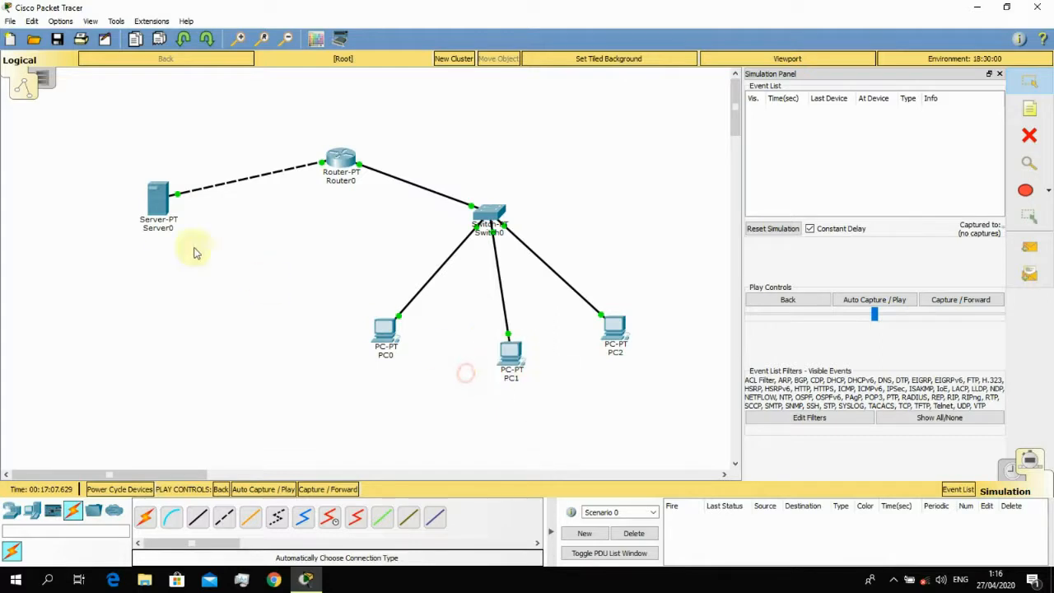
left_click_drag(86, 148, 193, 241)
left_click(242, 302)
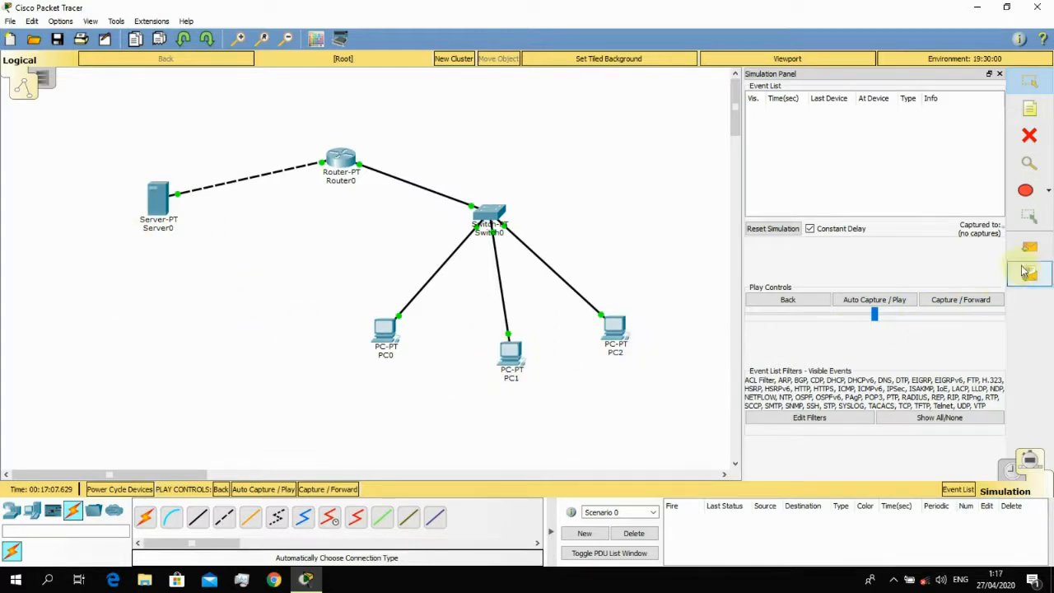
- Send a simple PDU from PC1 to Server0 and play its simulation with Auto Capture / Play
left_click(511, 354)
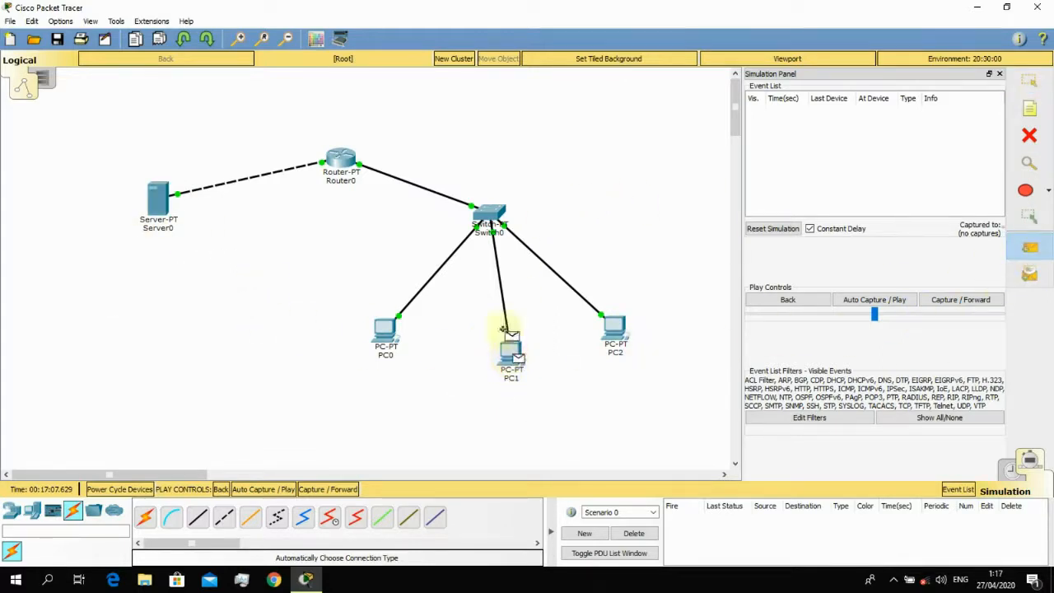
left_click(158, 200)
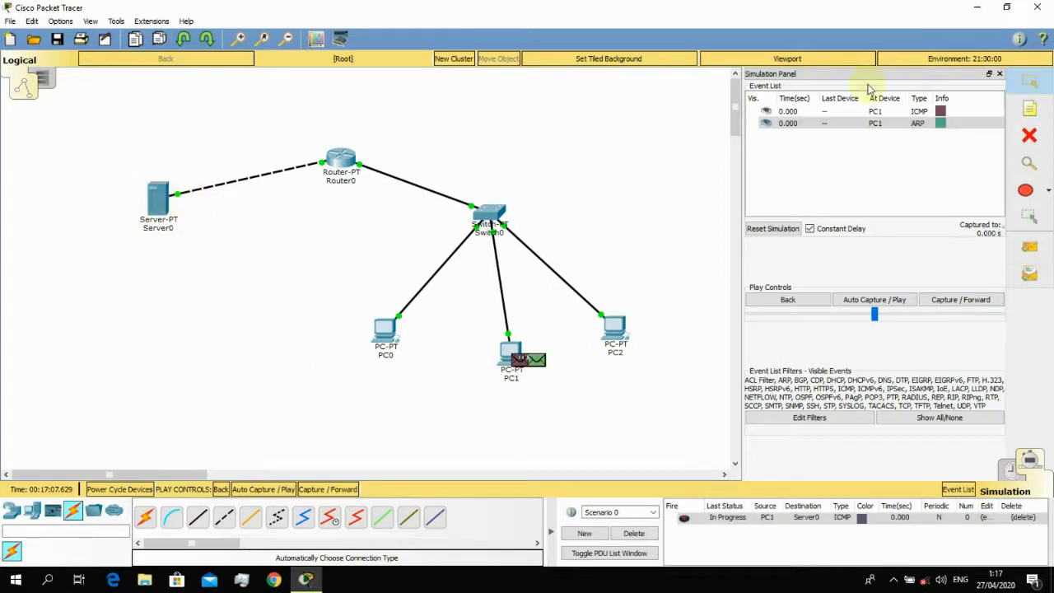
left_click(889, 302)
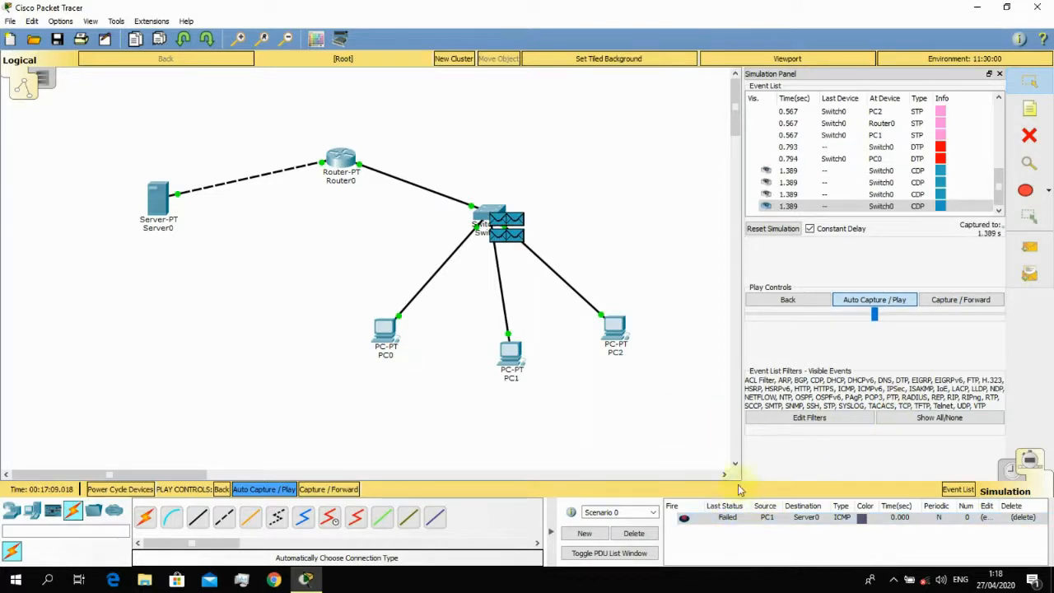
- Return to Realtime mode and delete the scenario containing the simulated PC1 to Server0 message
left_click(1012, 473)
left_click(651, 535)
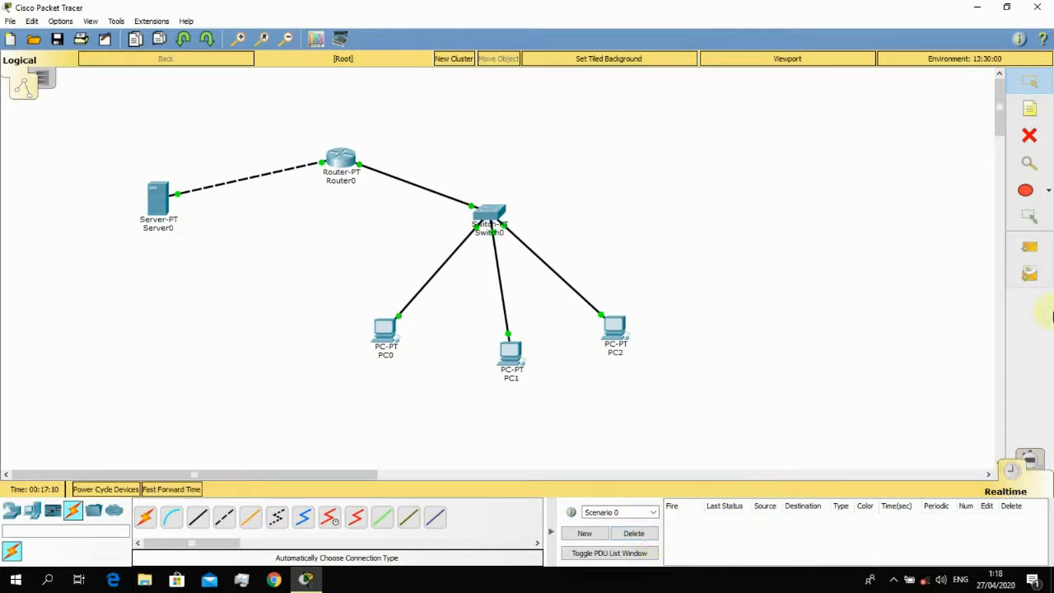
- Send one simple PDU from PC2 to Router0 and another from PC2 to Server0
left_click(1029, 246)
left_click(614, 328)
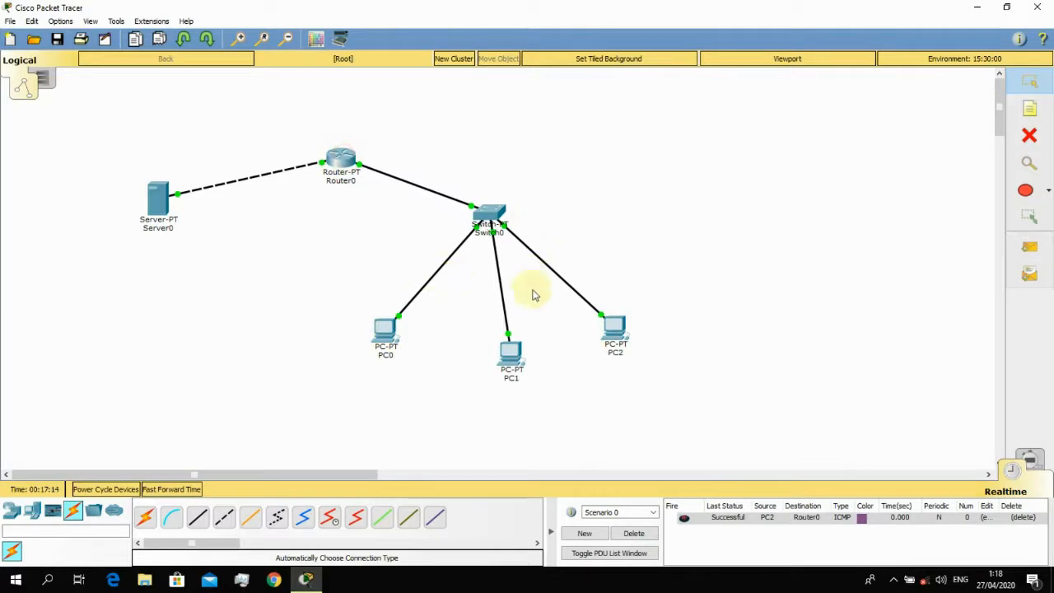
left_click(1029, 247)
left_click(614, 329)
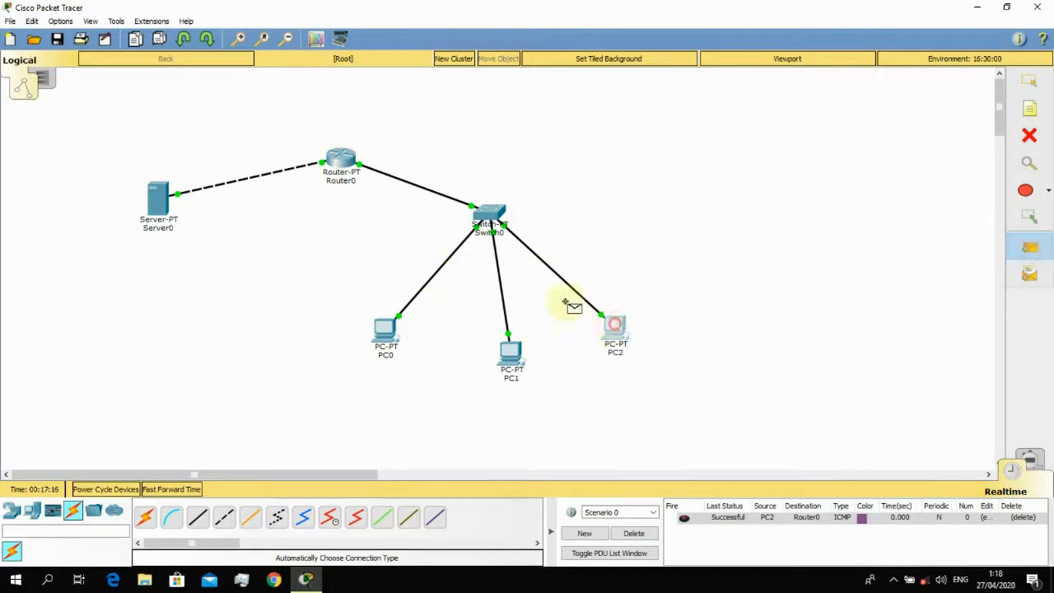
left_click(158, 199)
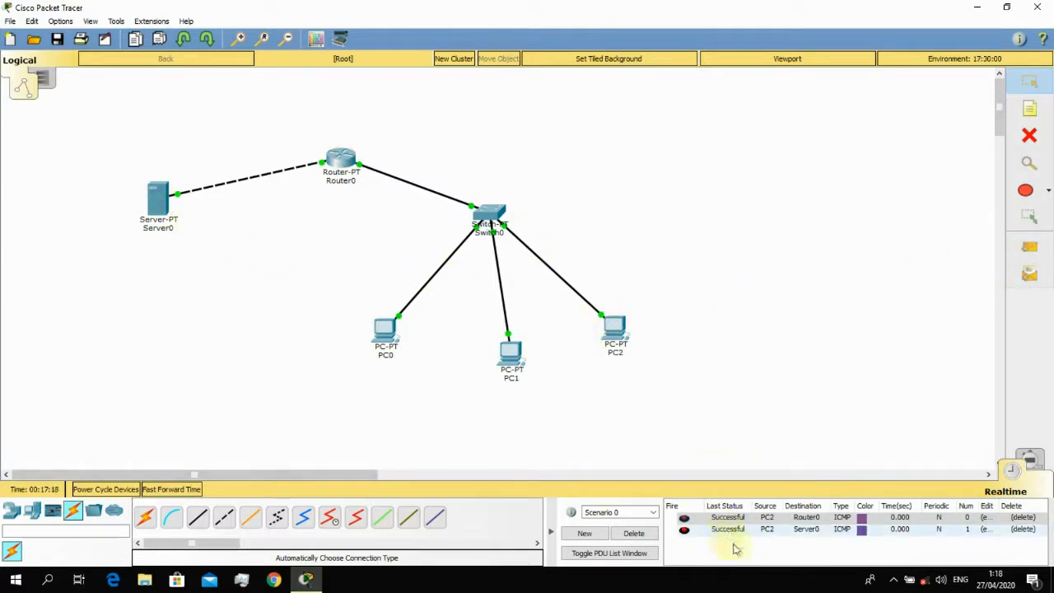
- Clear the two PC2 messages from the scenario and send a simple PDU from PC1 to Server0
left_click(633, 533)
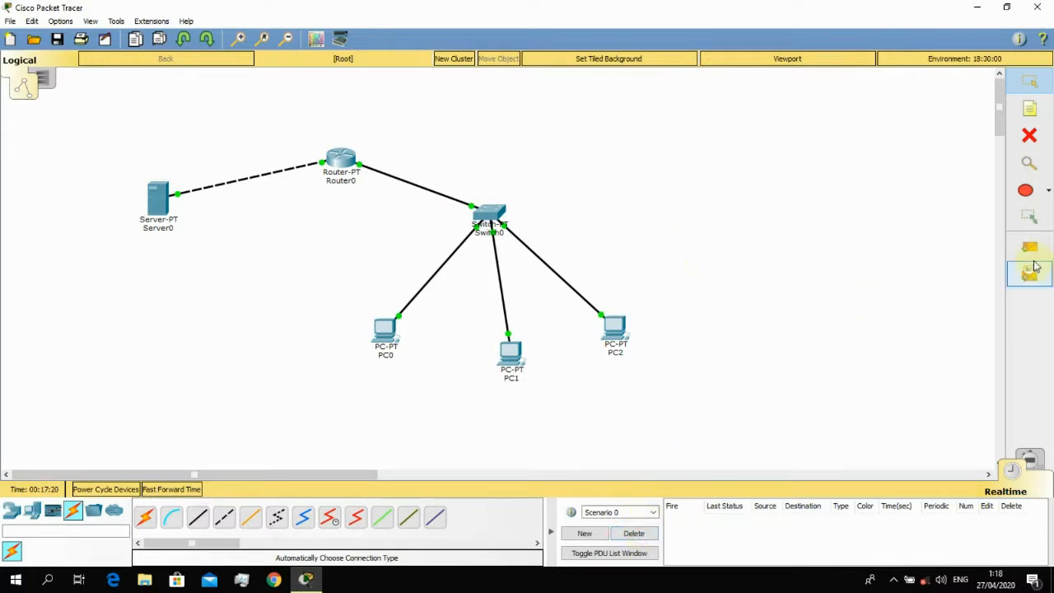
left_click(1030, 246)
left_click(510, 352)
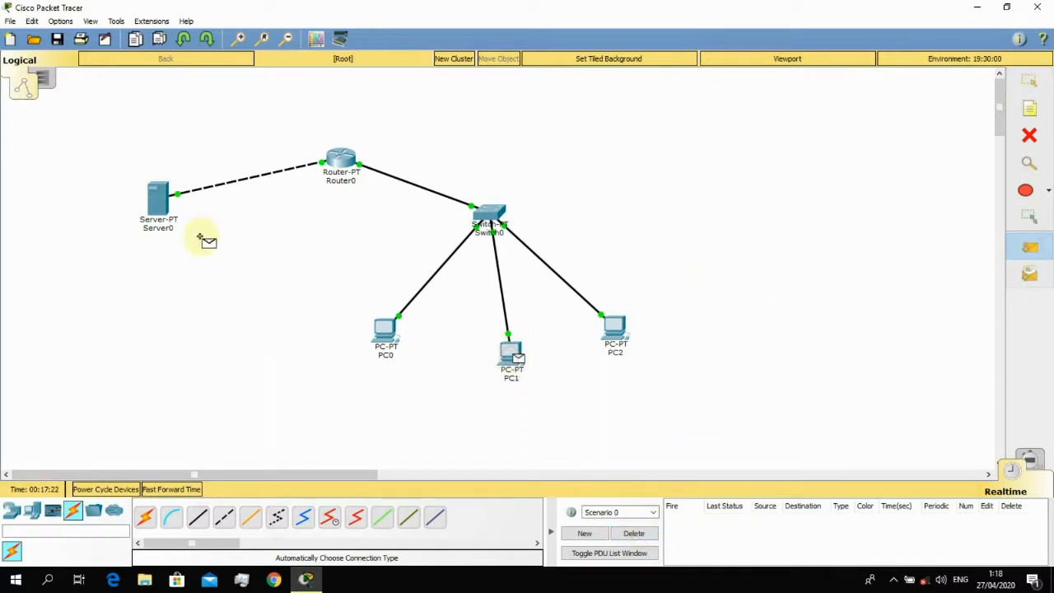
left_click(158, 199)
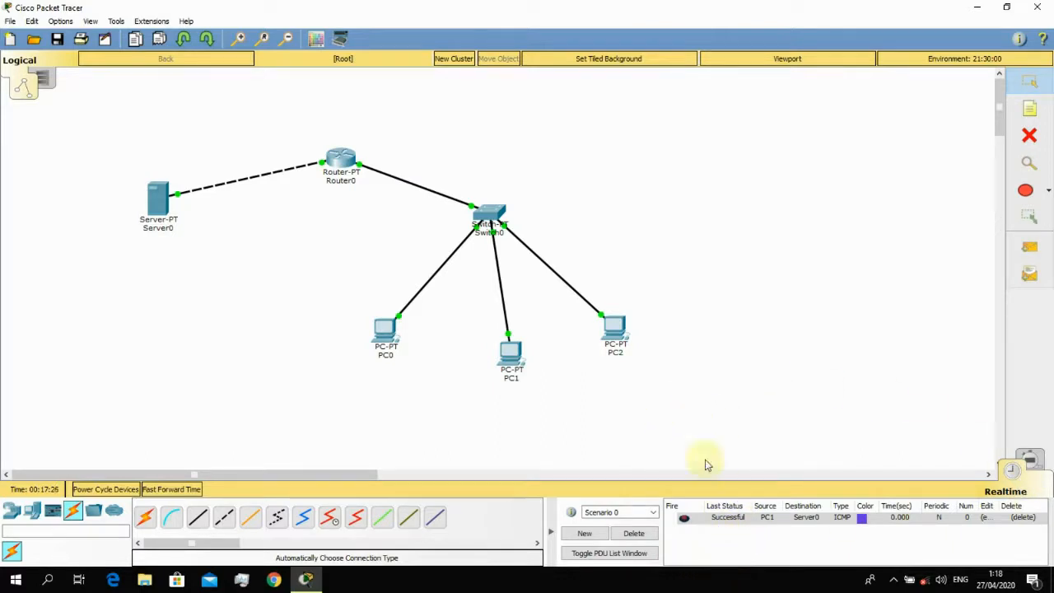
- Select the PC1 to Server0 entry in the PDU list to check its status, and delete the scenario
left_click(734, 519)
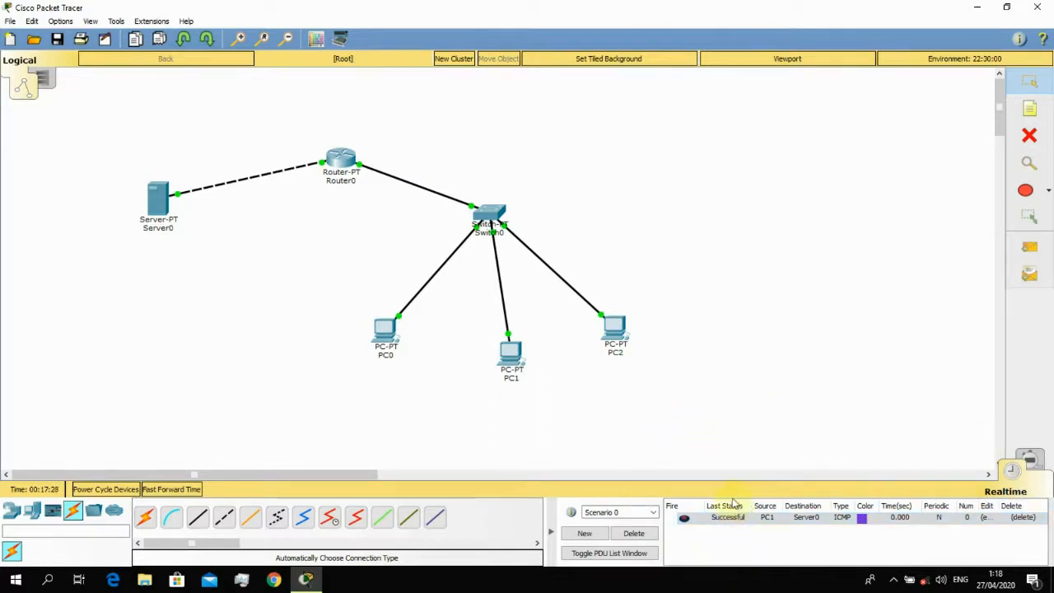
left_click(735, 520)
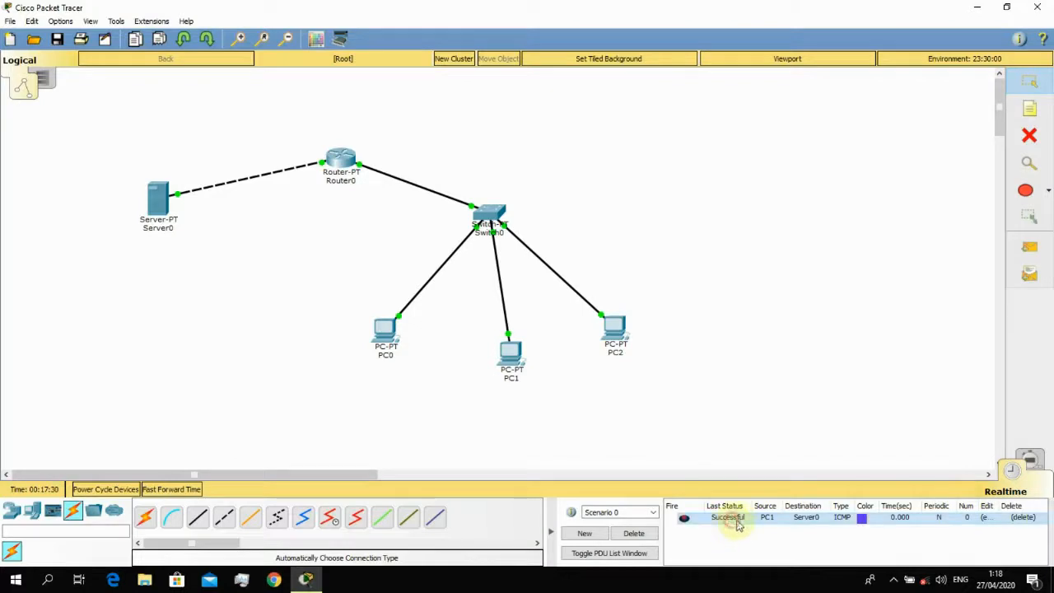
left_click(633, 532)
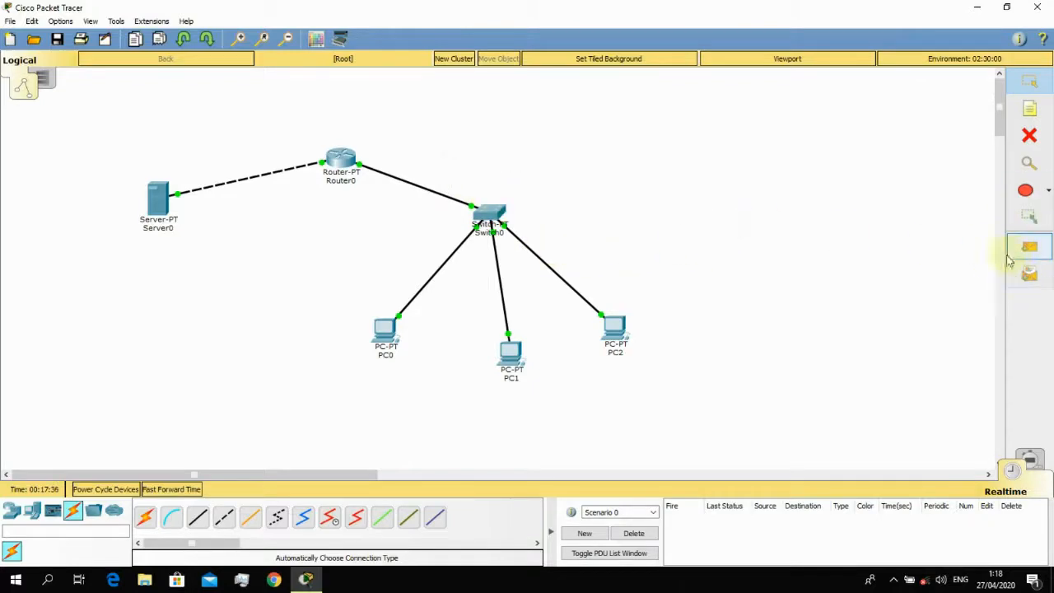
- Move PC2 slightly closer to Switch0, and ping 192.168.1.2 from PC2's Command Prompt
left_click_drag(616, 329, 604, 288)
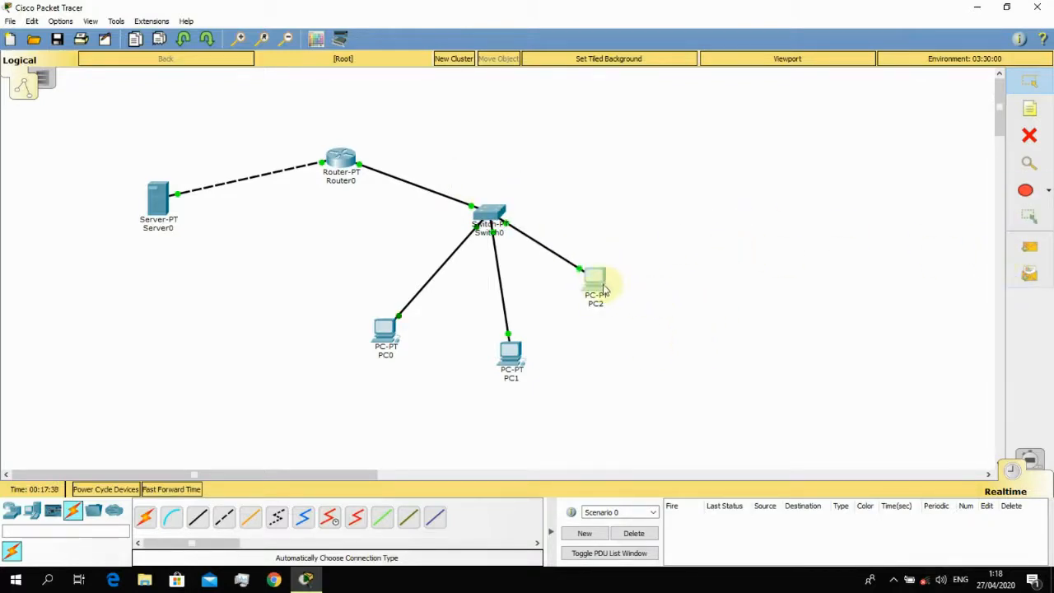
left_click(616, 302)
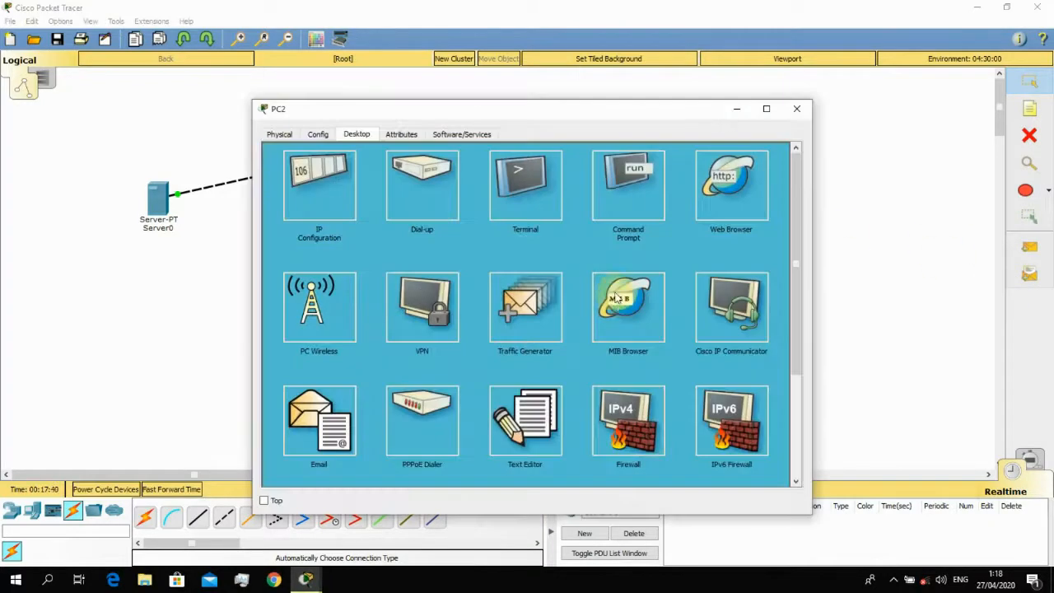
left_click_drag(676, 112, 871, 98)
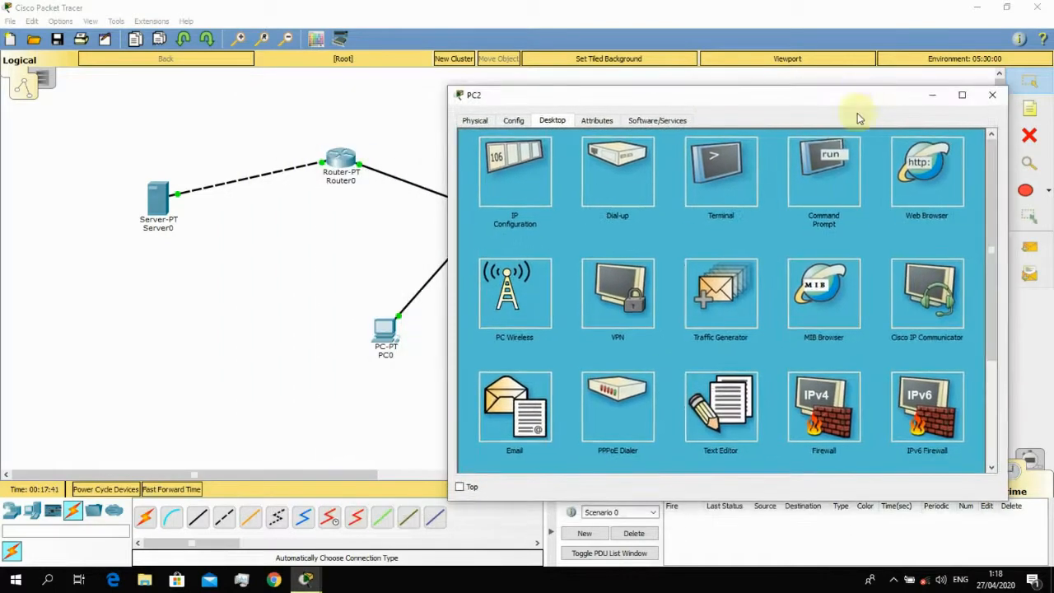
left_click(826, 185)
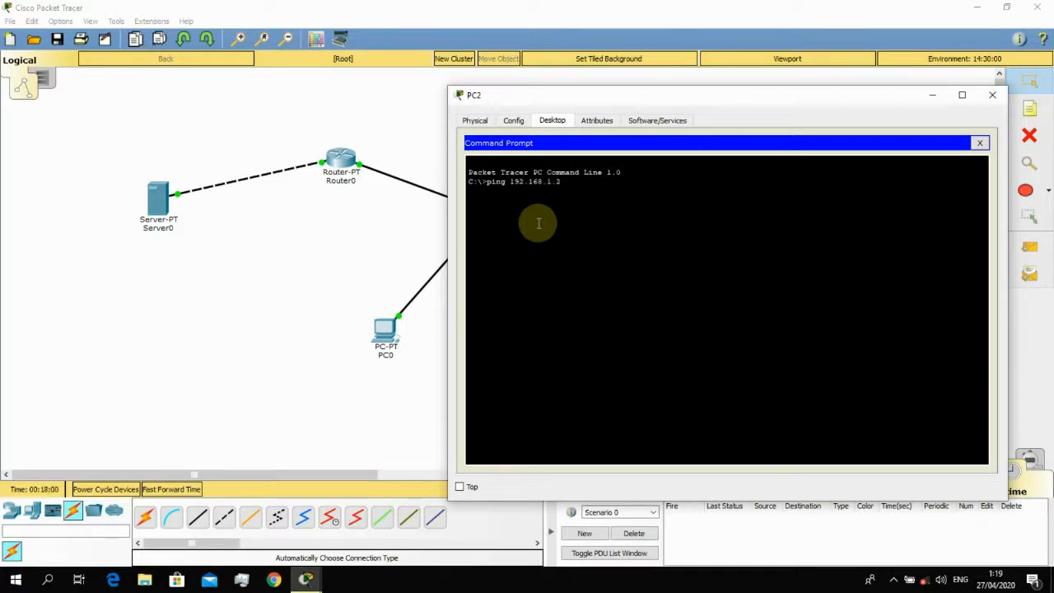
key("Return")
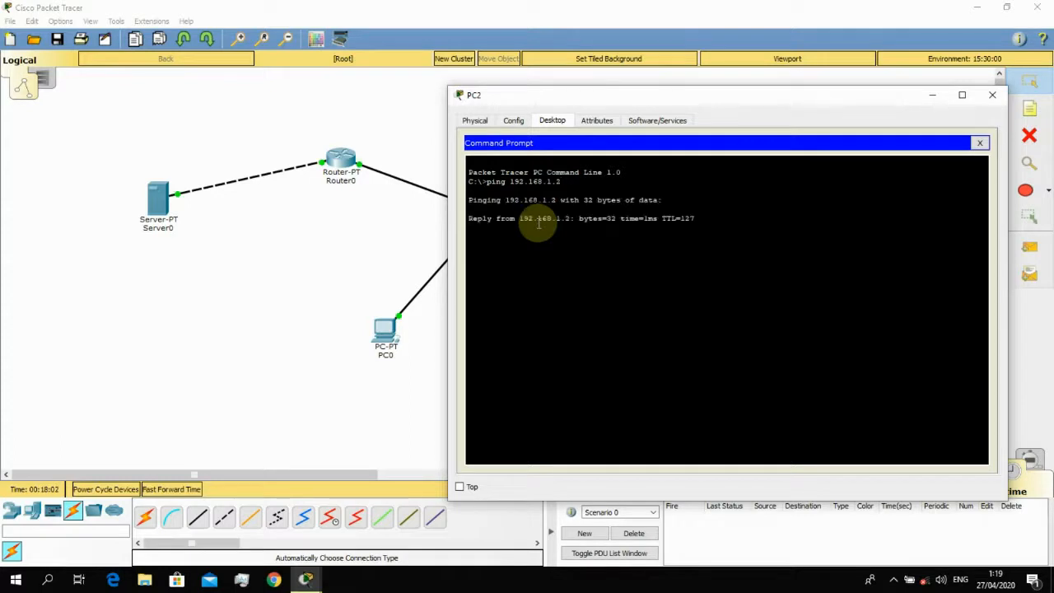
- Examine the reply lines of the 192.168.1.2 ping, including the address, time and TTL fields
left_click_drag(717, 228, 508, 212)
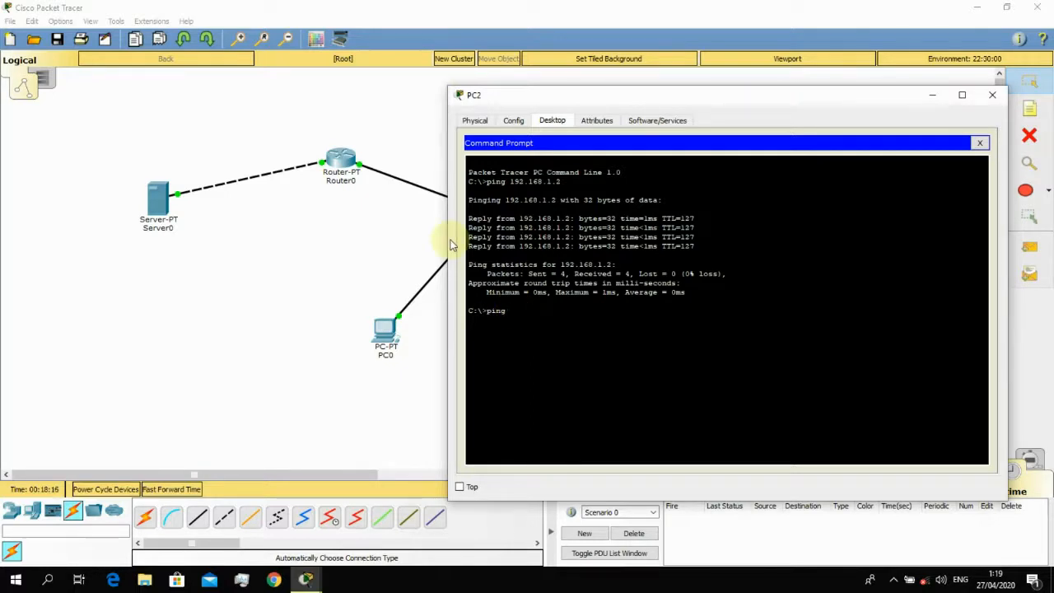
left_click_drag(683, 223, 635, 212)
left_click(713, 225)
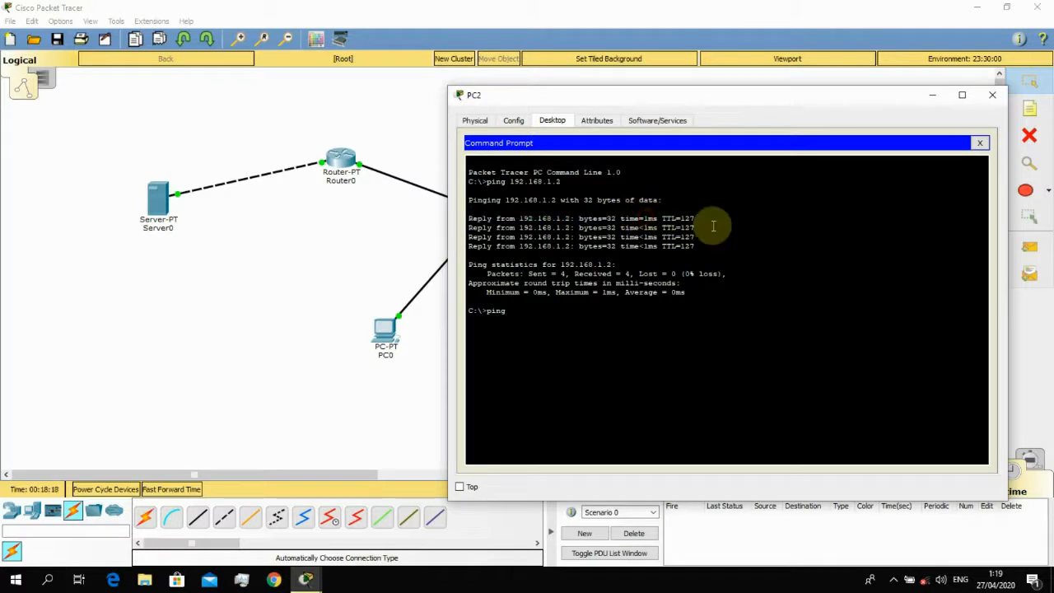
double_click(677, 218)
triple_click(678, 218)
double_click(677, 218)
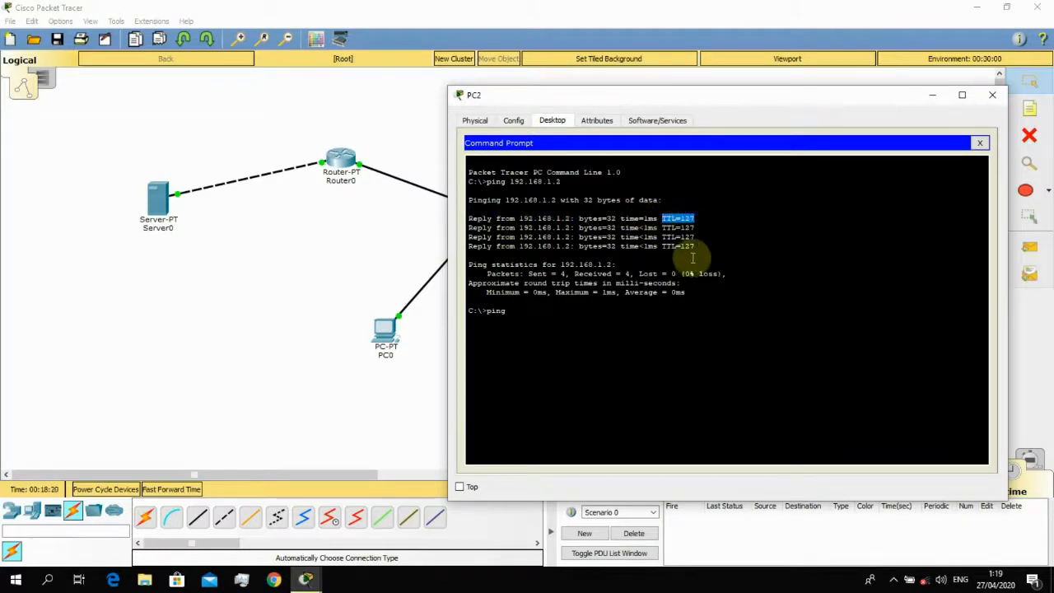
left_click_drag(693, 247, 469, 215)
left_click(558, 222)
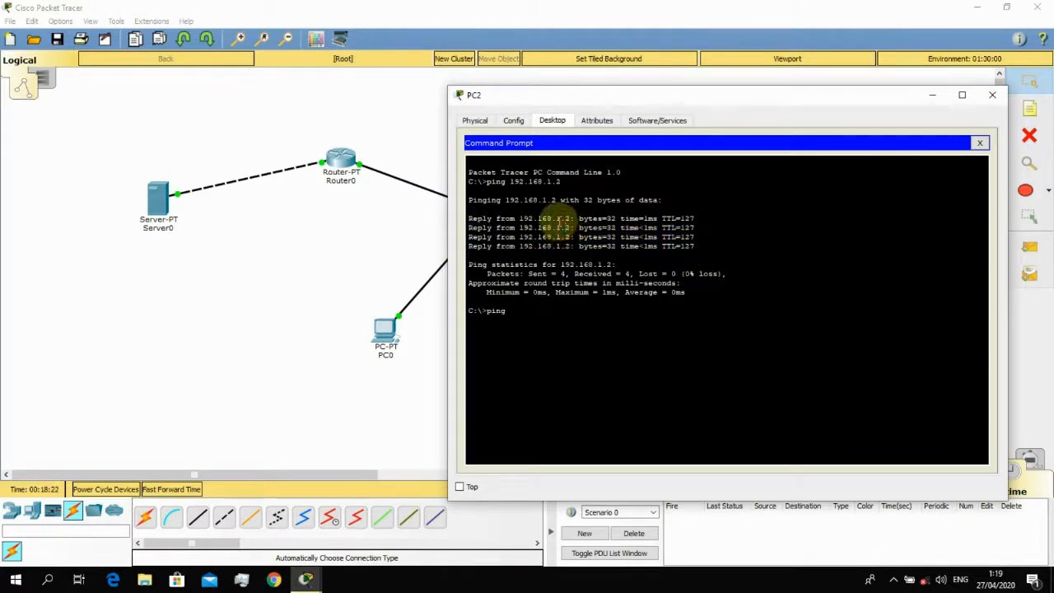
left_click_drag(569, 218, 556, 219)
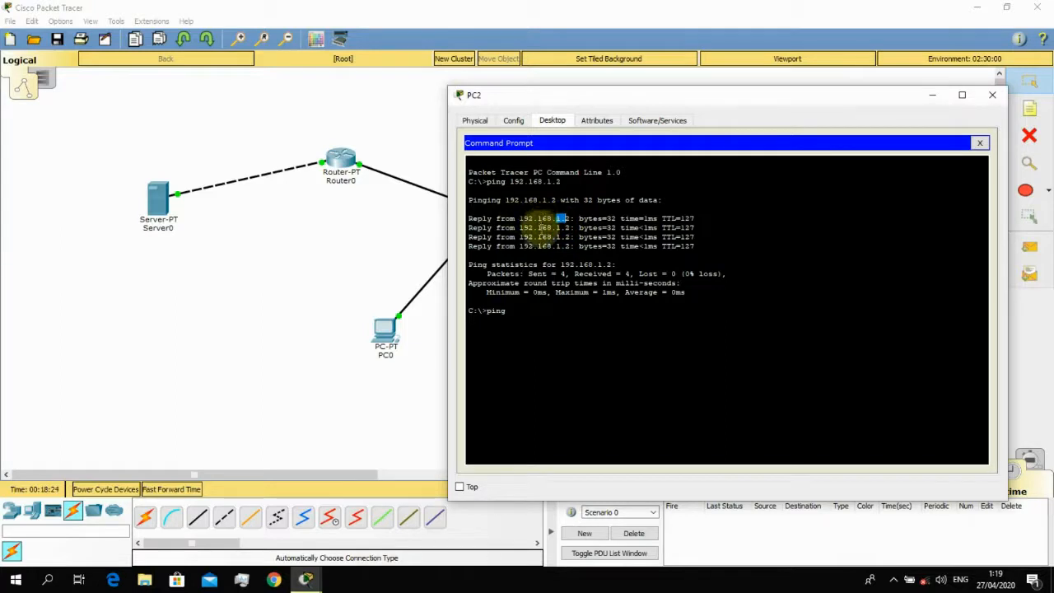
left_click(568, 219)
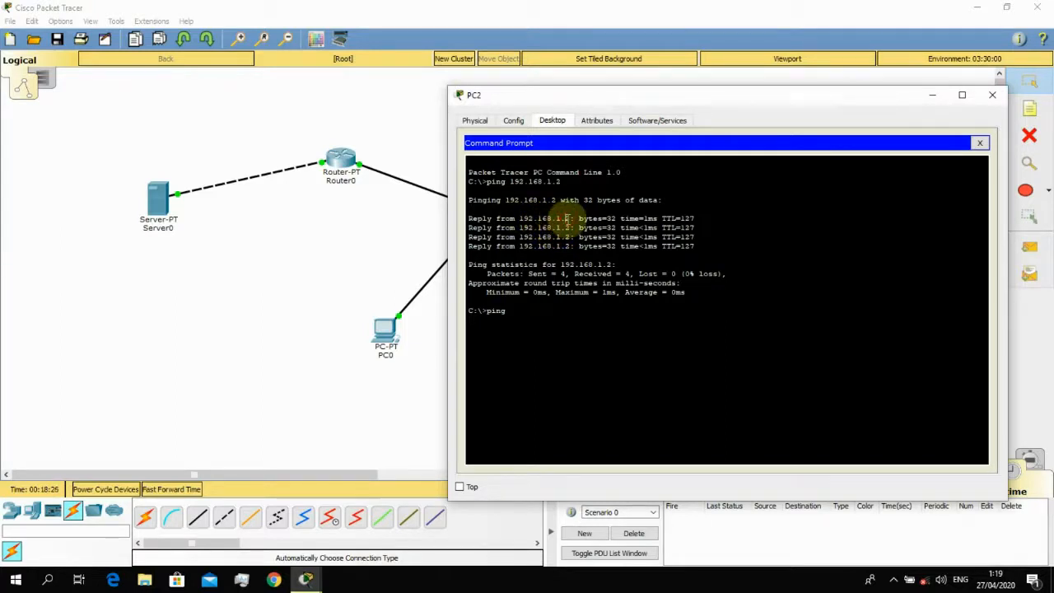
- Ping 192.168.1.3 from PC2's Command Prompt, review the responses, and close the PC2 window
left_click(523, 313)
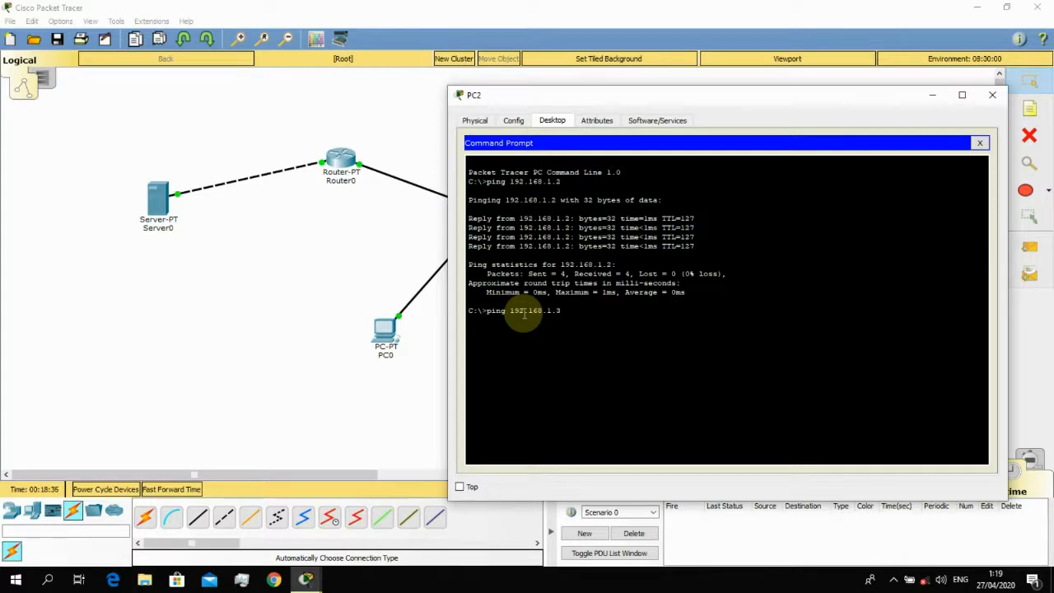
key("Return")
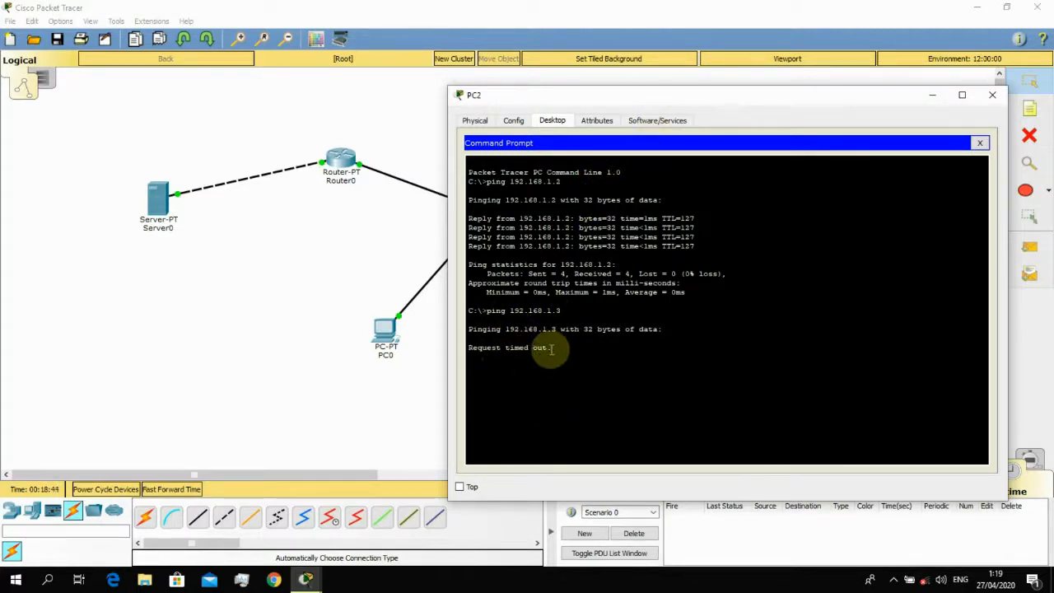
left_click_drag(556, 352, 470, 348)
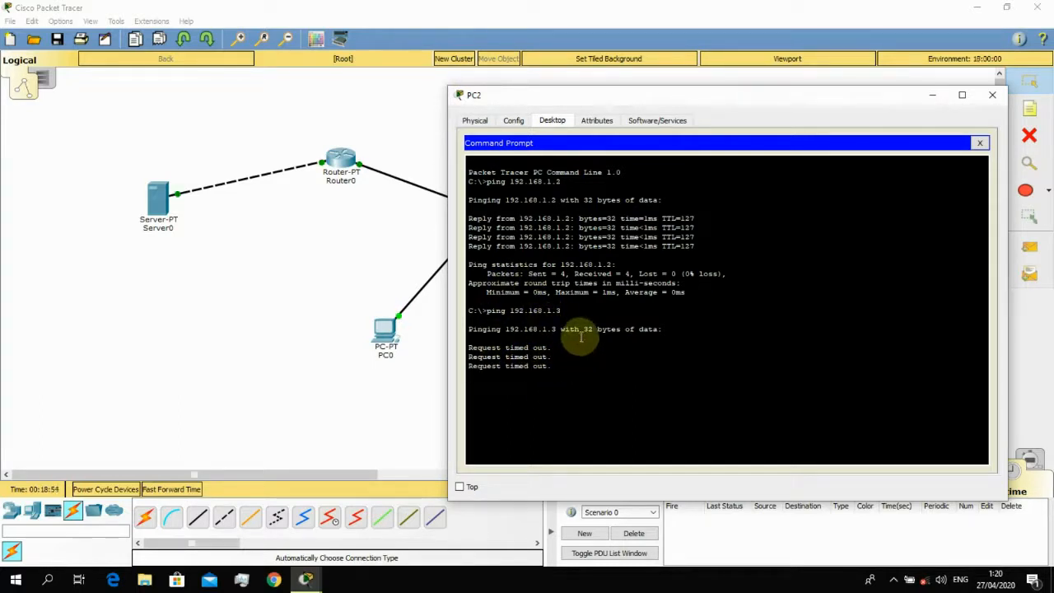
left_click(979, 143)
left_click(993, 95)
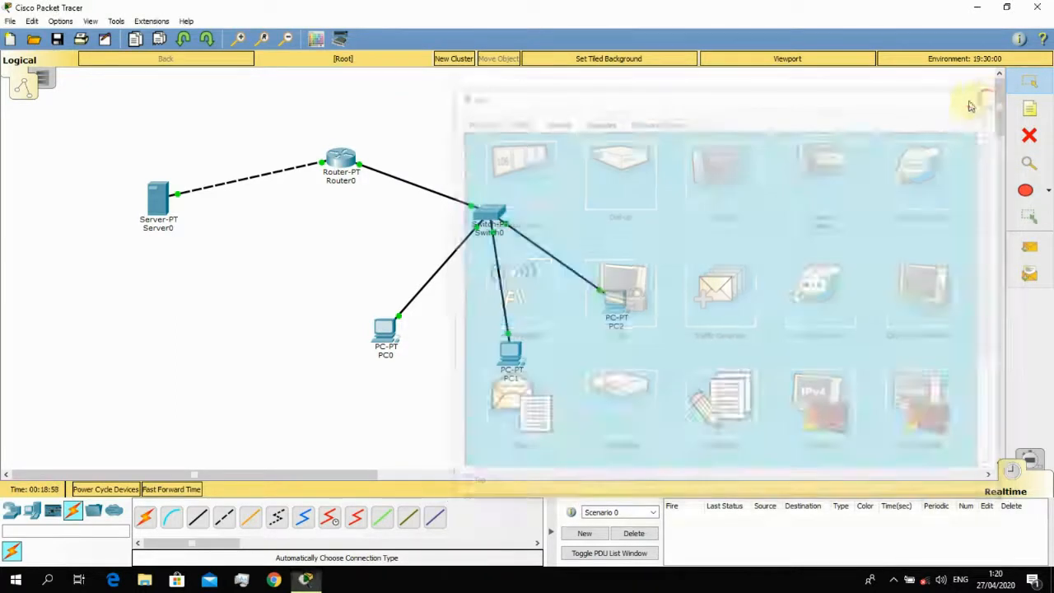
- Move Server0 closer to Router0 and roughly level with it, and select all the devices in the topology
left_click_drag(643, 424, 372, 132)
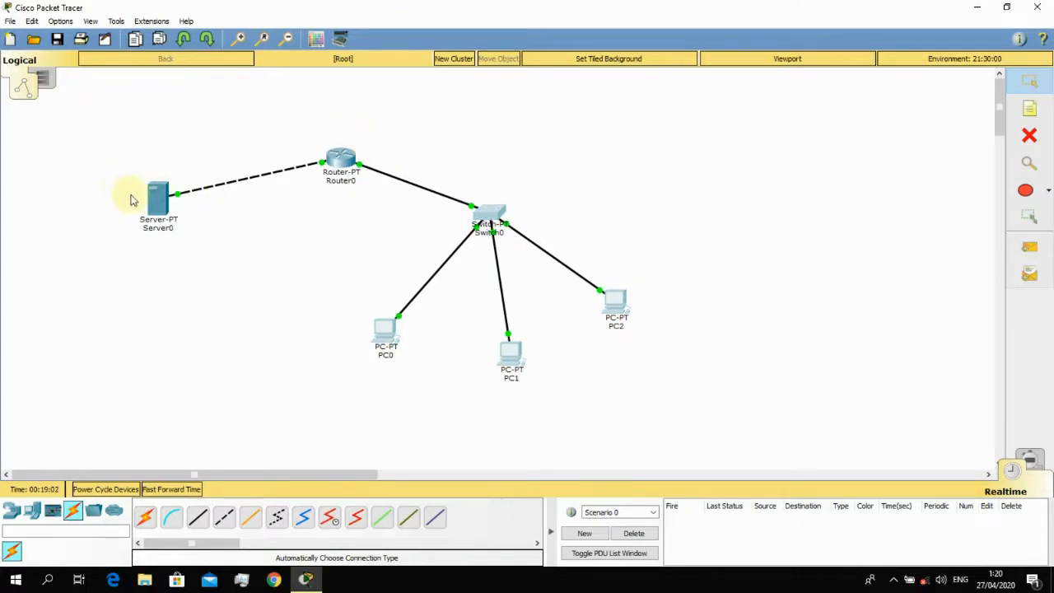
left_click_drag(156, 198, 204, 155)
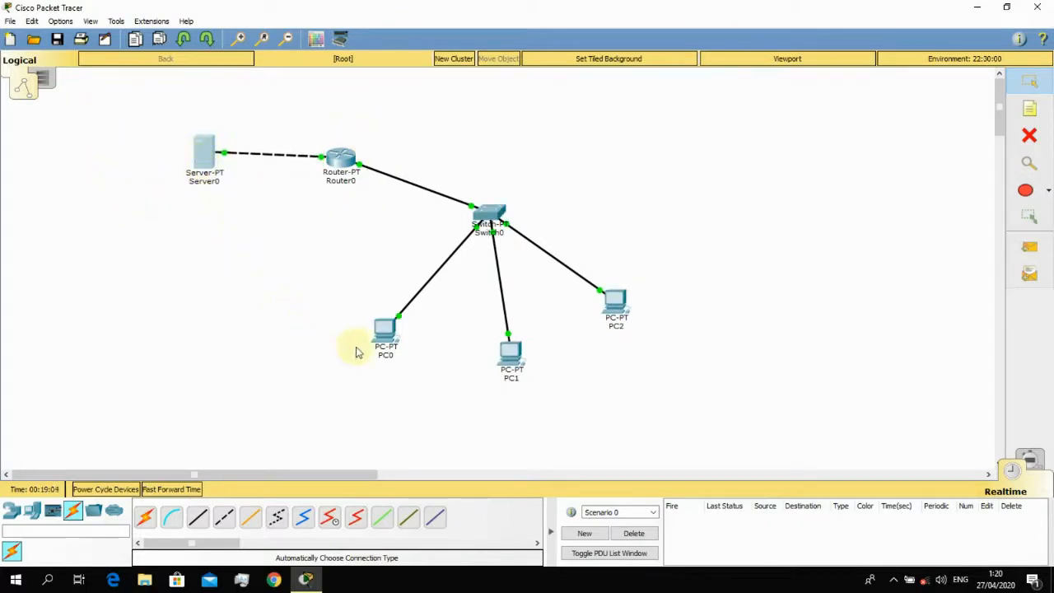
left_click_drag(704, 441, 370, 134)
left_click_drag(664, 420, 157, 93)
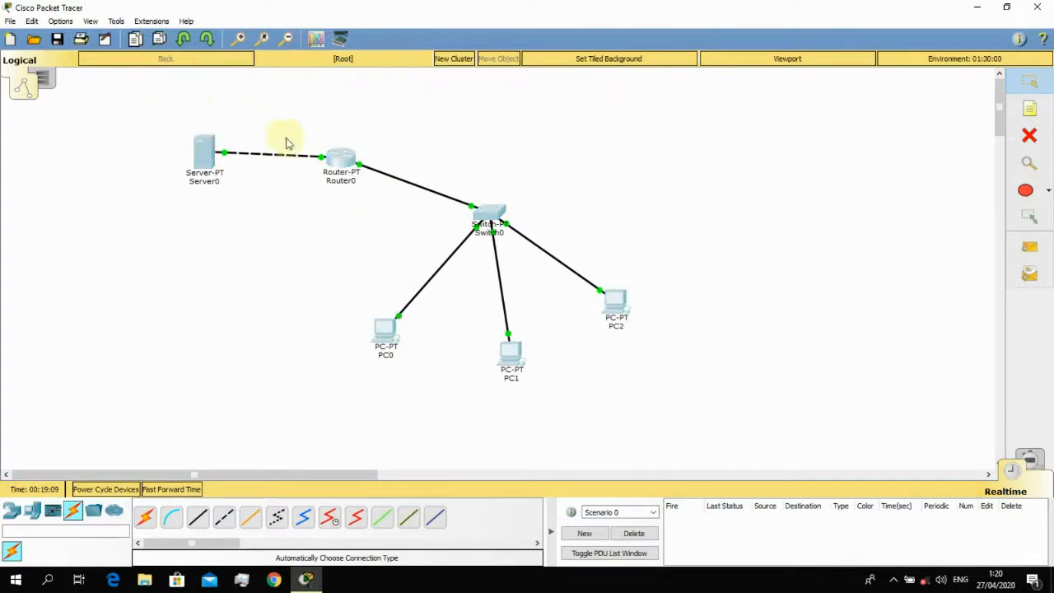
- Clear the device selection and move Server0 slightly lower and farther from Router0
left_click(329, 243)
left_click(199, 151)
mouse_move(200, 152)
left_mouse_down()
mouse_move(179, 165)
mouse_move(191, 171)
left_mouse_up()
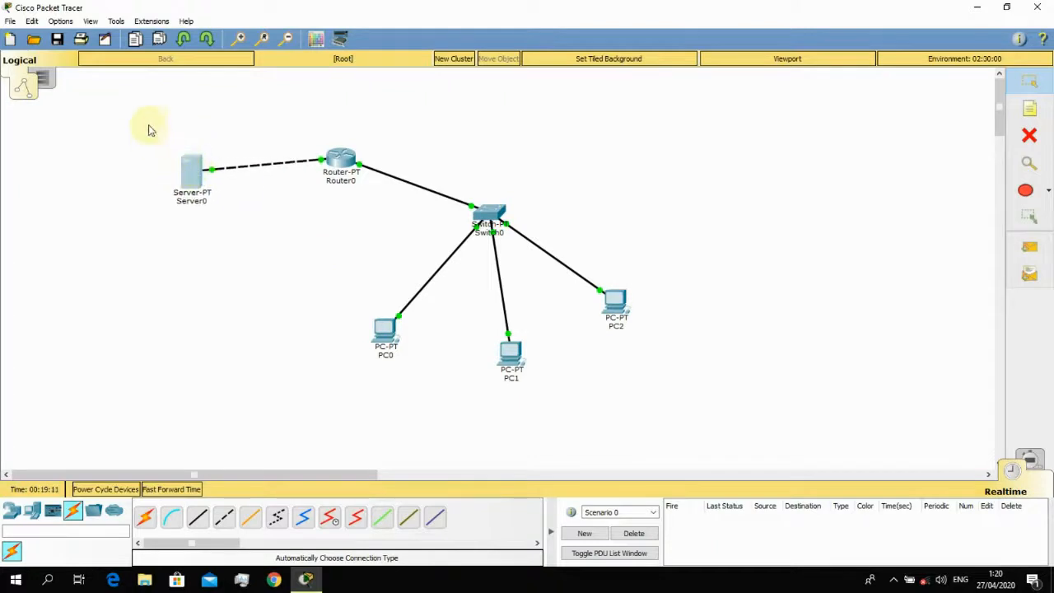
- Shift Switch0 and the three PCs together slightly away from Router0, and close the PC0 window
left_click_drag(154, 89, 384, 111)
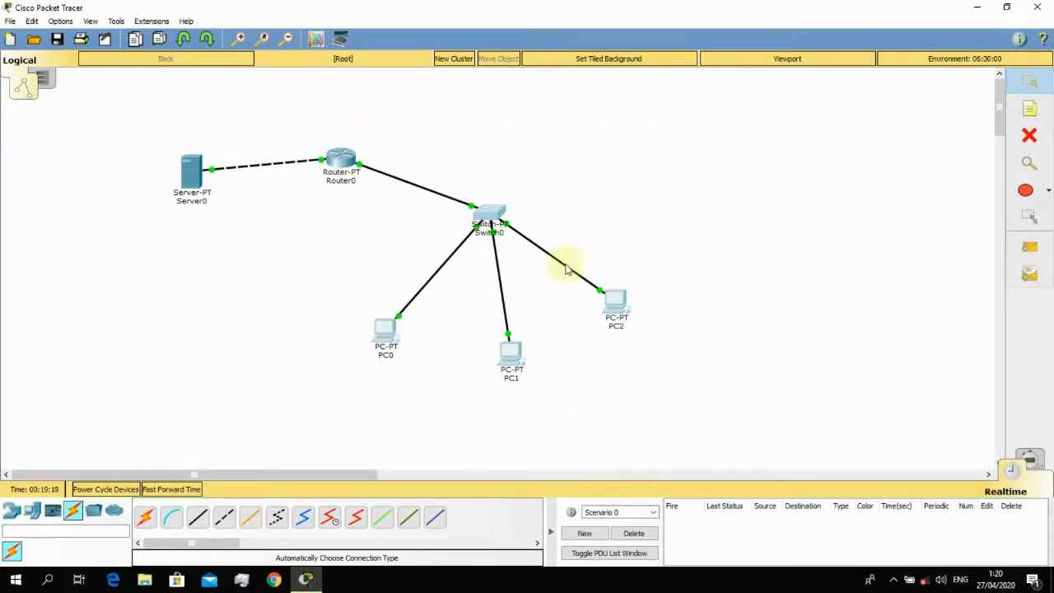
left_click_drag(393, 338, 412, 333)
left_click(412, 333)
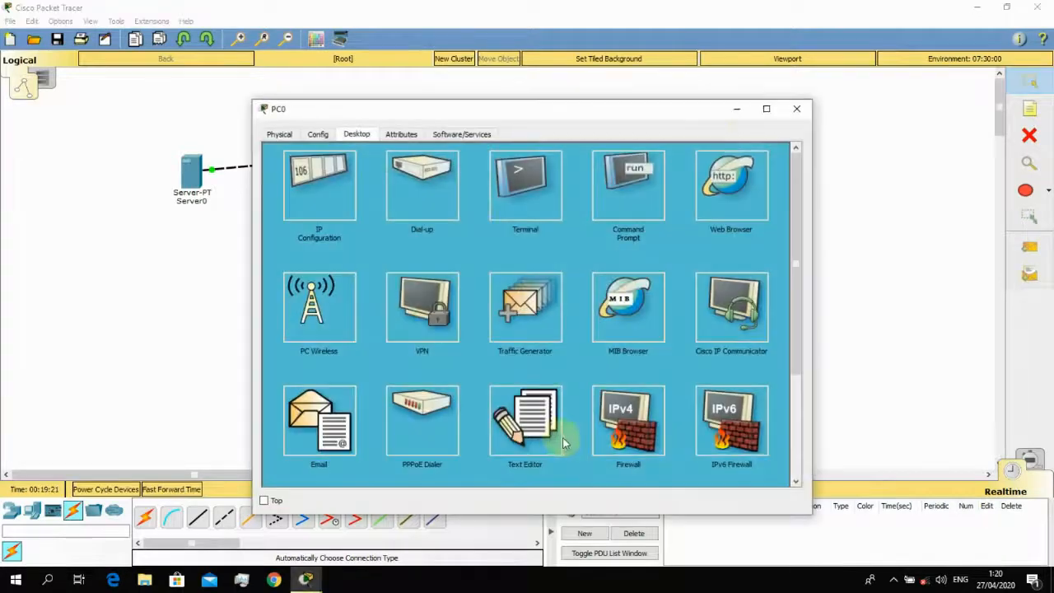
left_click(799, 108)
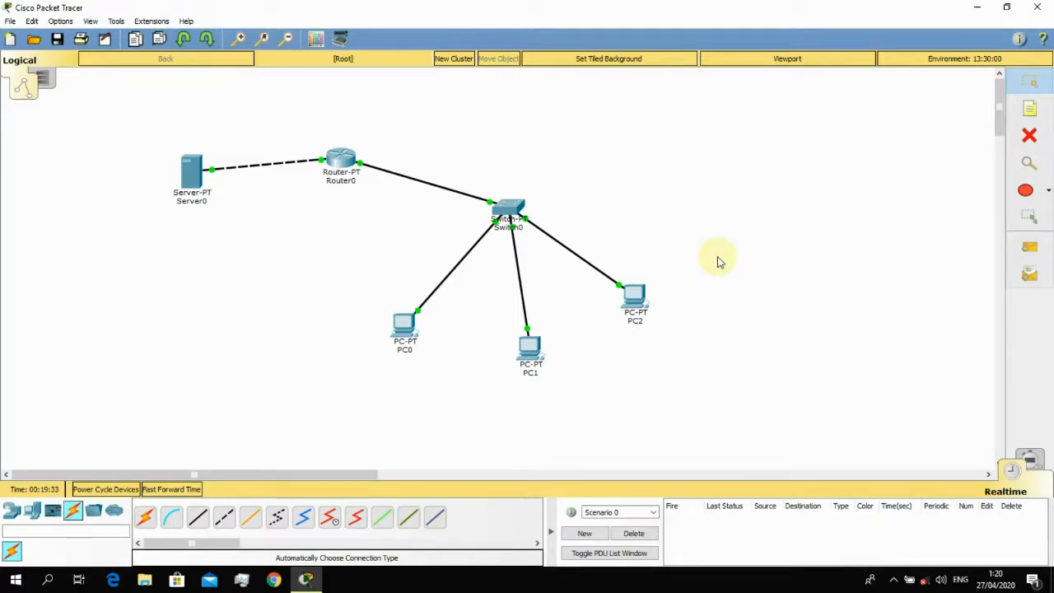
- Minimize the Cisco Packet Tracer window and refresh the Windows desktop three times
left_click(976, 8)
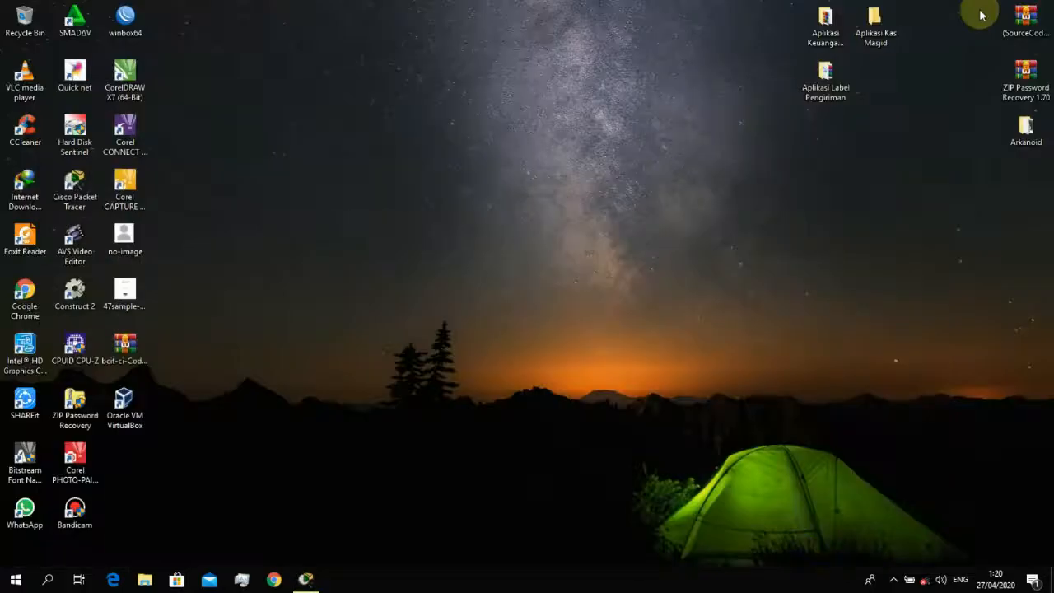
right_click(395, 186)
left_click(447, 228)
right_click(423, 184)
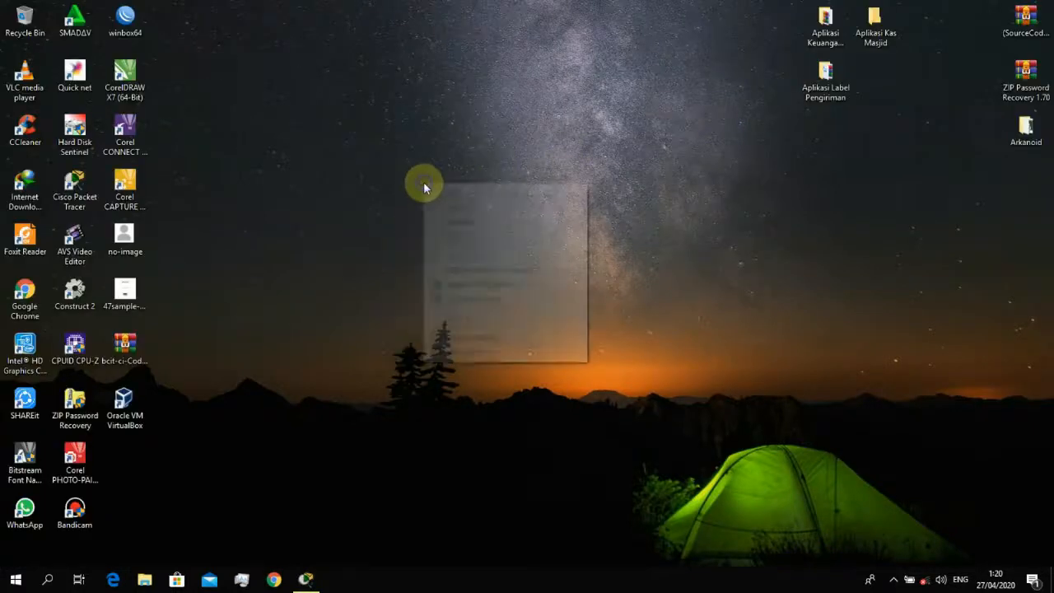
left_click(452, 221)
right_click(386, 177)
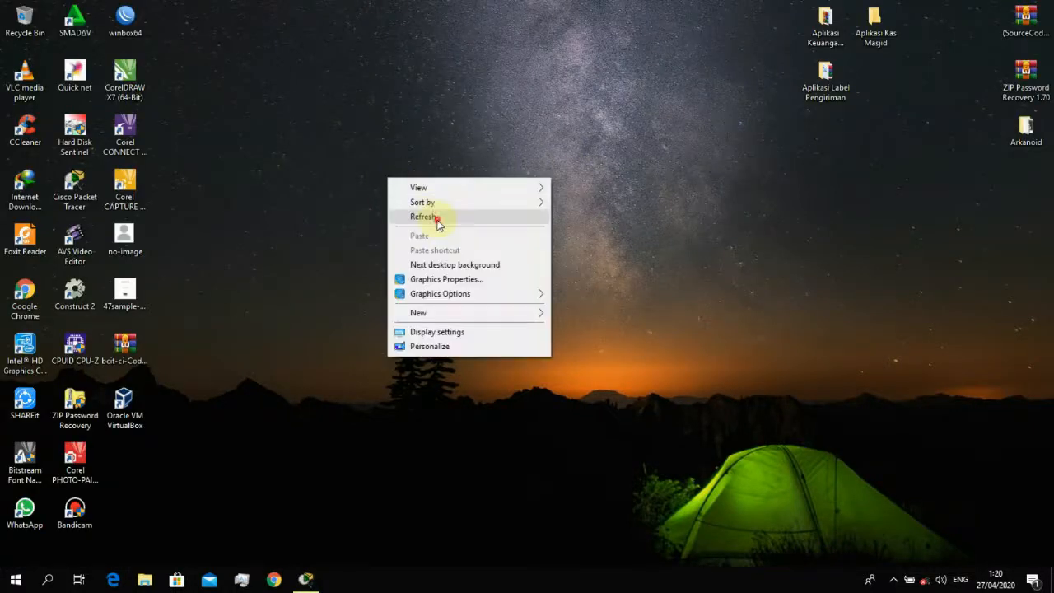
left_click(436, 219)
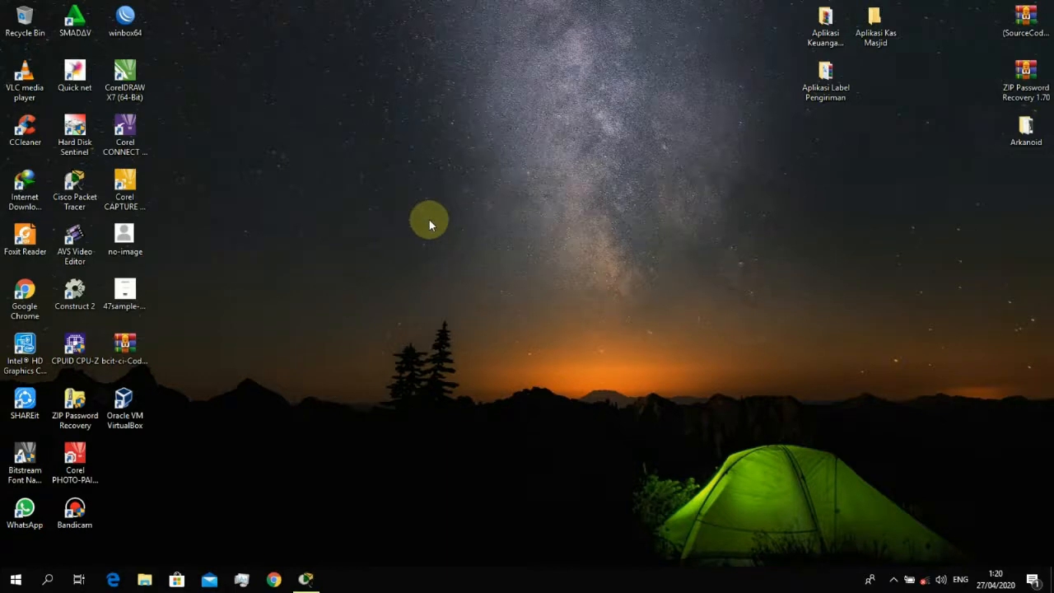